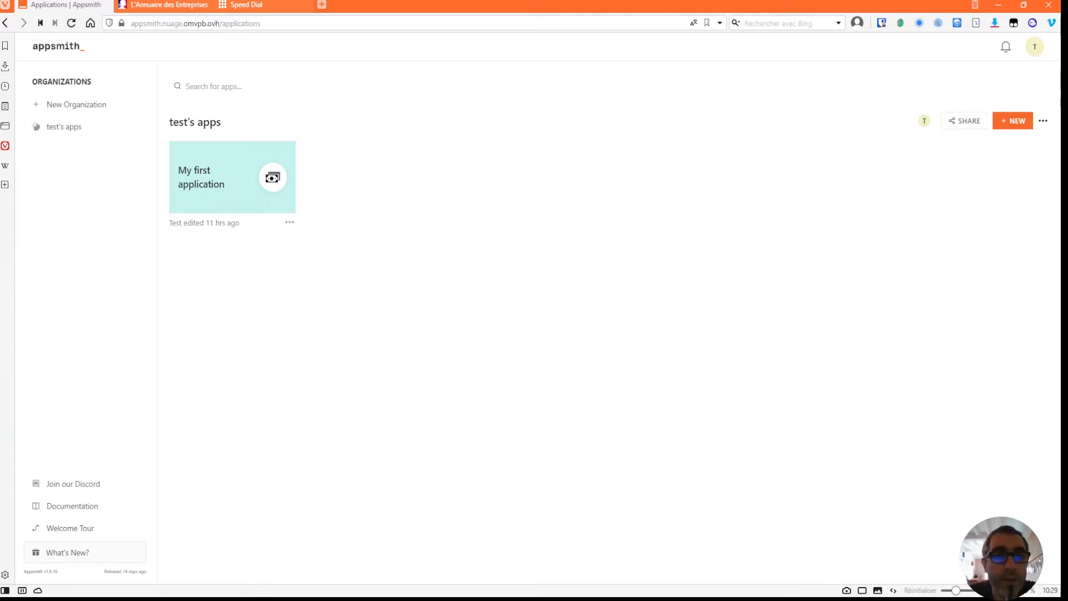
Open My first application for editing and place a Button widget in the upper-left part of the canvas
left_click(203, 181)
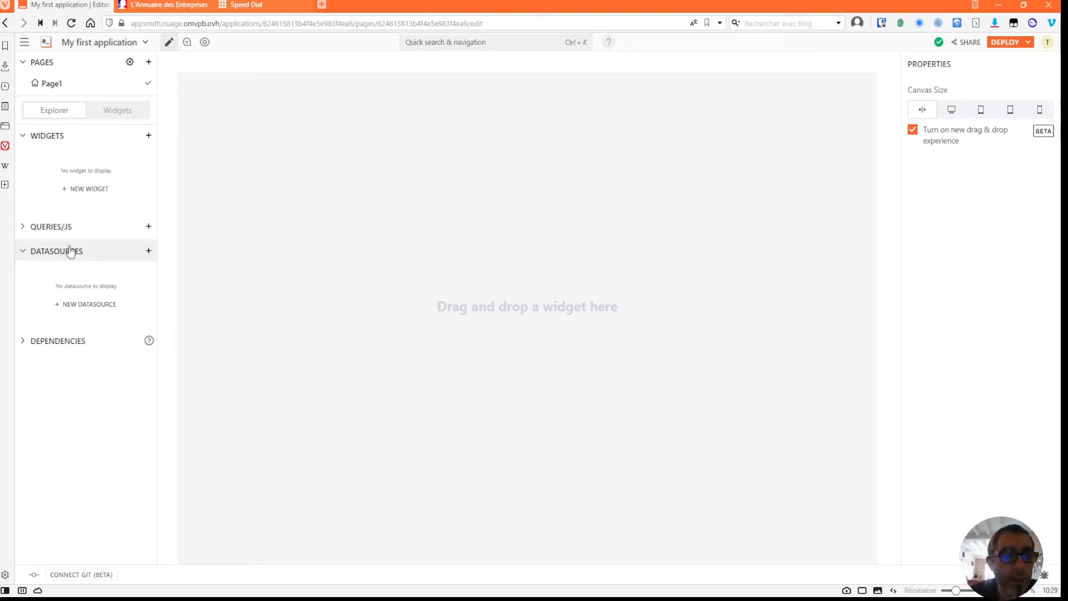
left_click(84, 192)
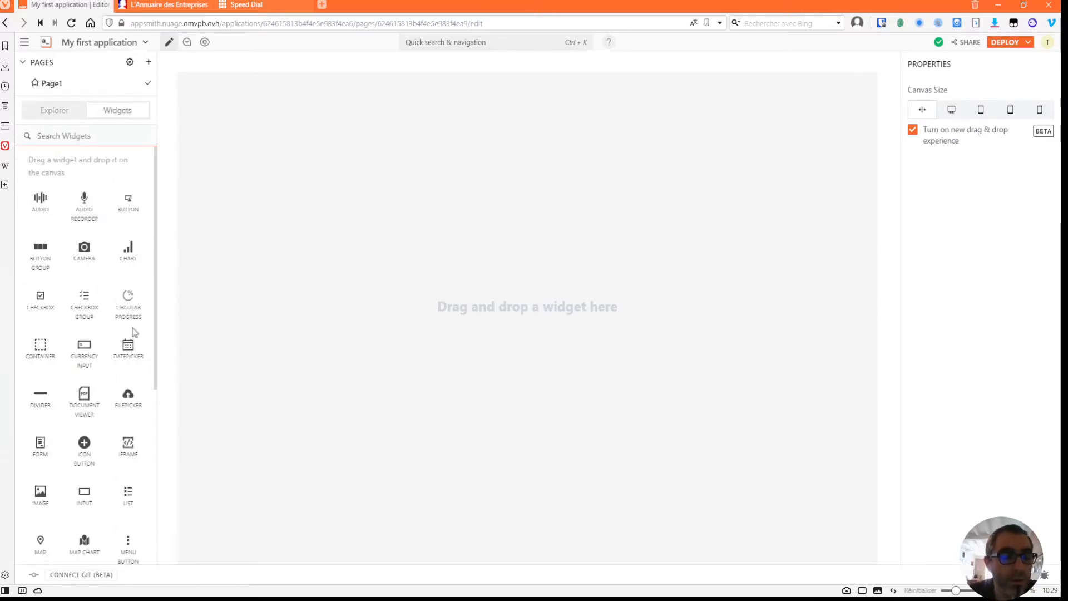
scroll(110, 264, "down", 1)
scroll(93, 302, "up", 1)
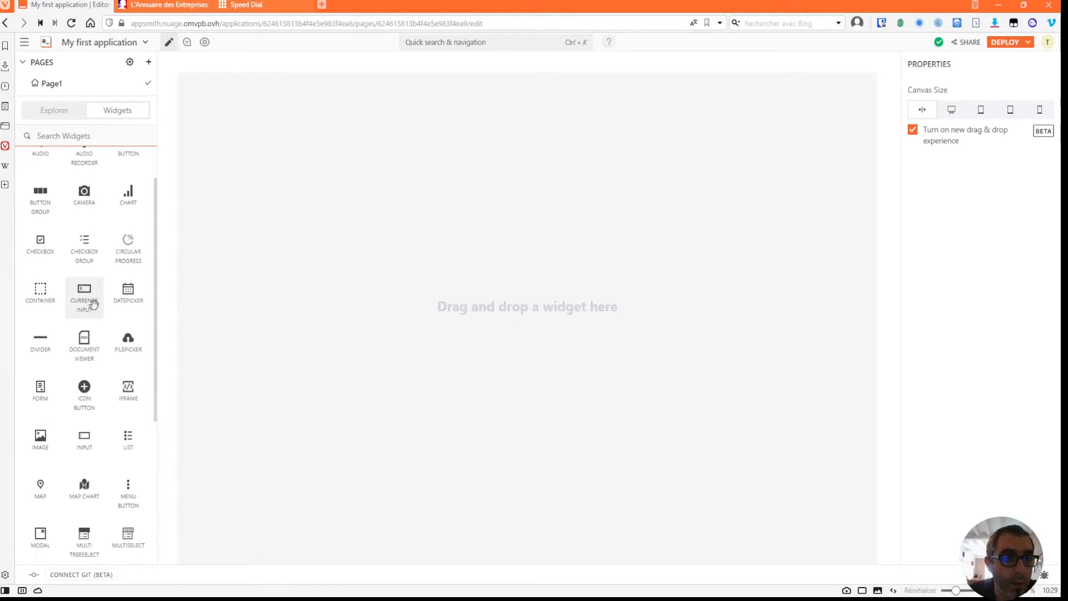
left_click_drag(134, 204, 289, 183)
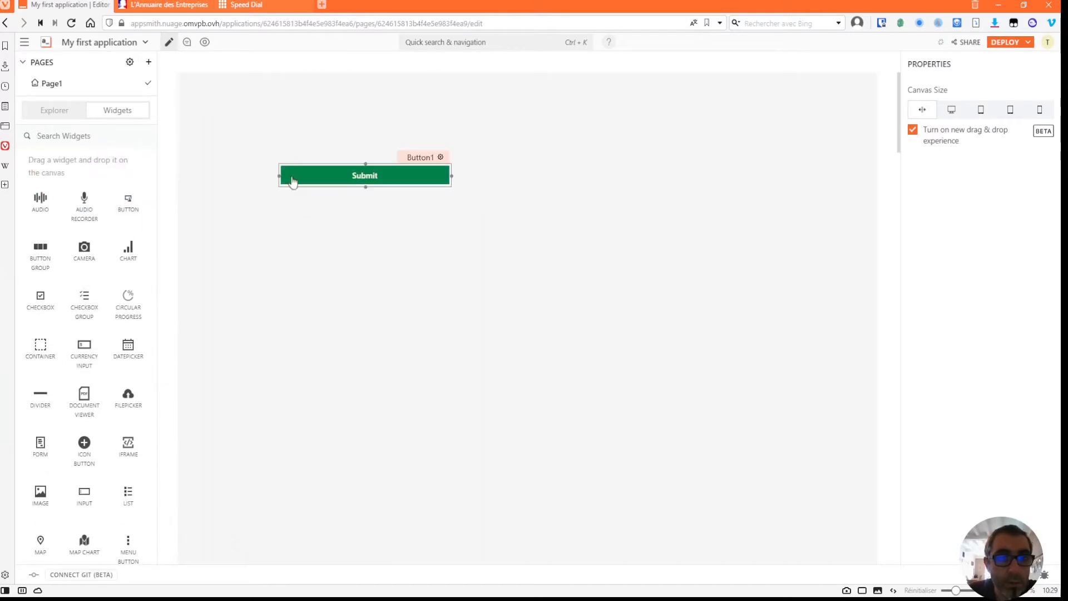
Add an Input widget to the right of and below the Submit button, and a Table widget beneath both
scroll(64, 351, "down", 5)
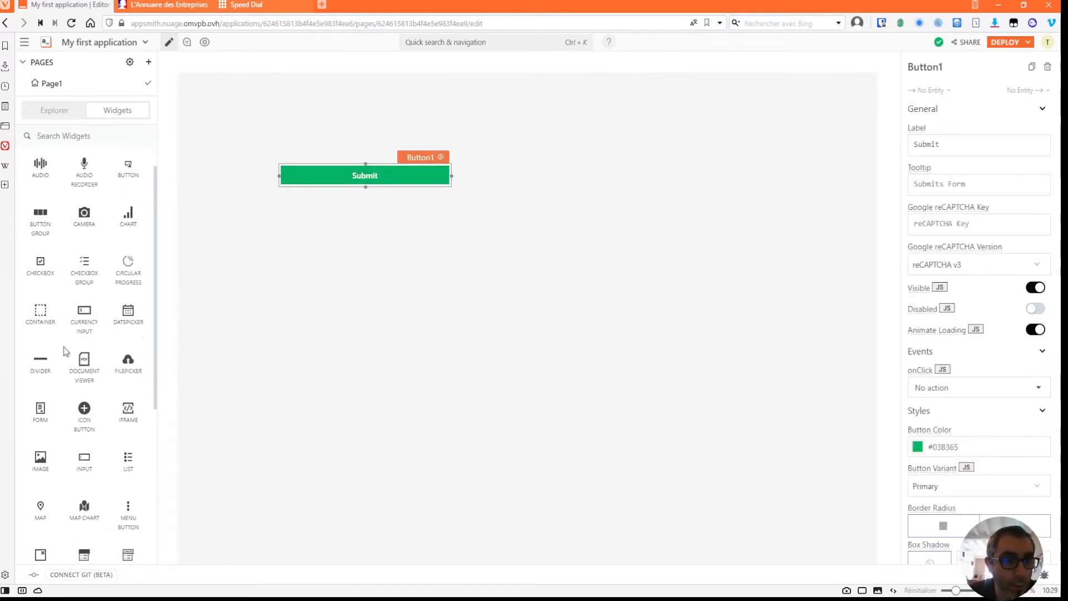
left_click_drag(84, 205, 495, 207)
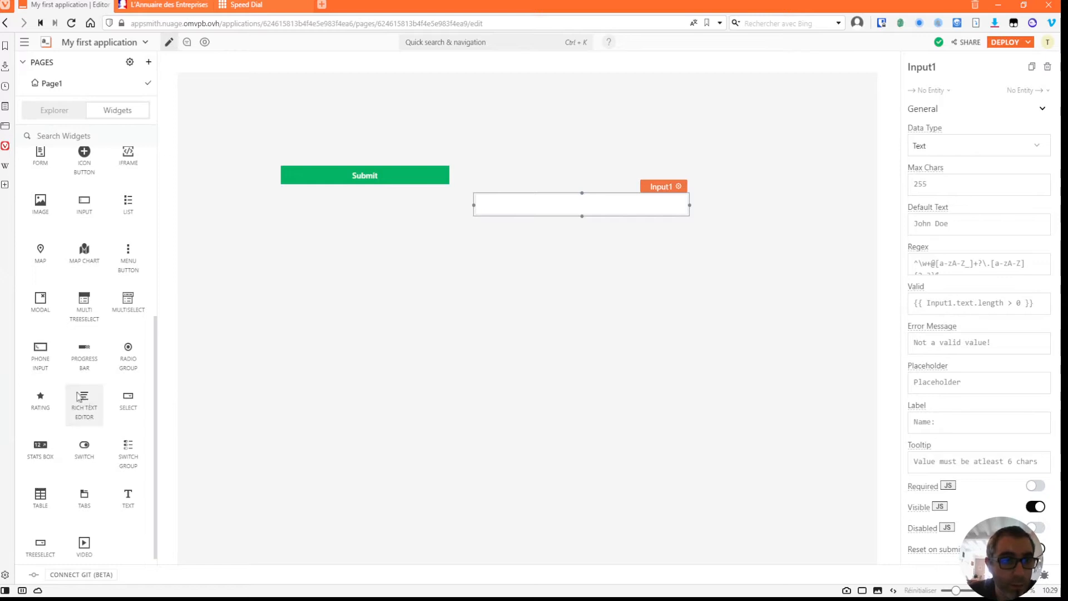
scroll(83, 400, "down", 1)
left_click_drag(46, 486, 338, 284)
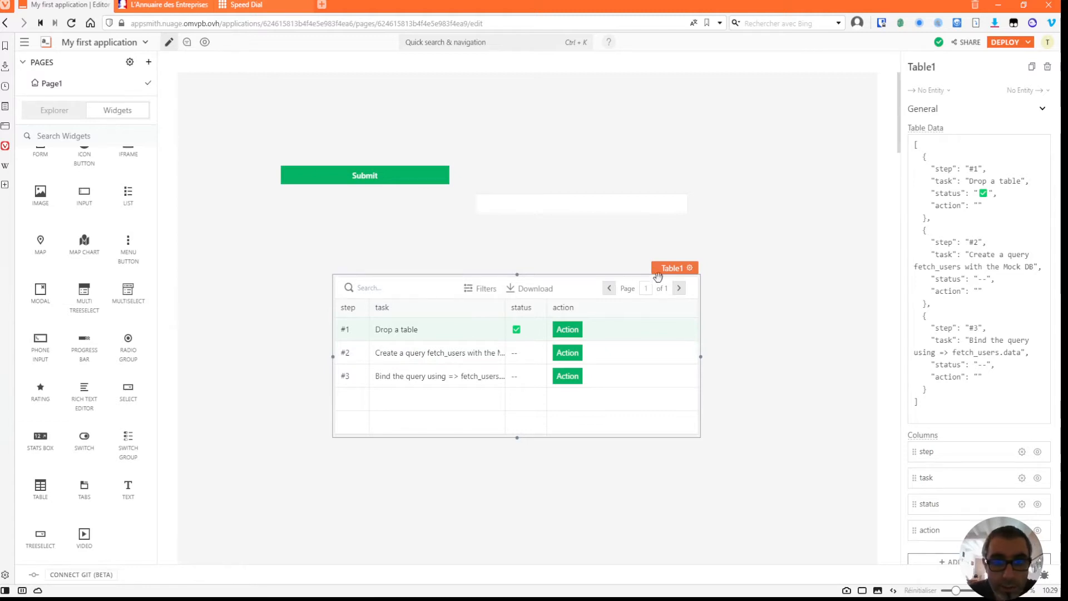
left_click_drag(504, 274, 504, 274)
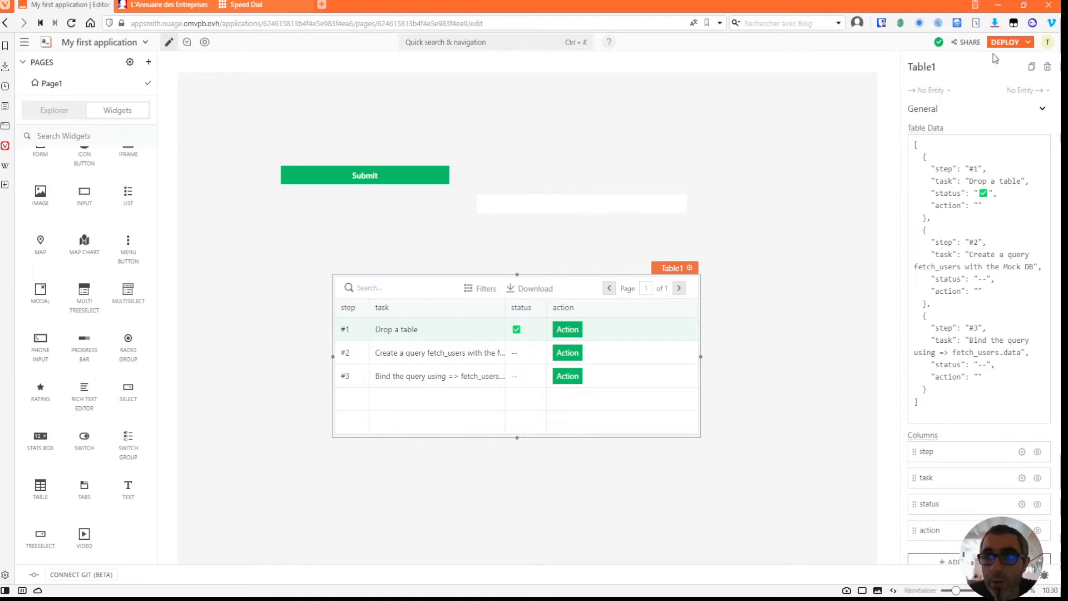
Deploy the application, close its published page, and move the Submit button slightly up and left on the canvas
left_click(1010, 42)
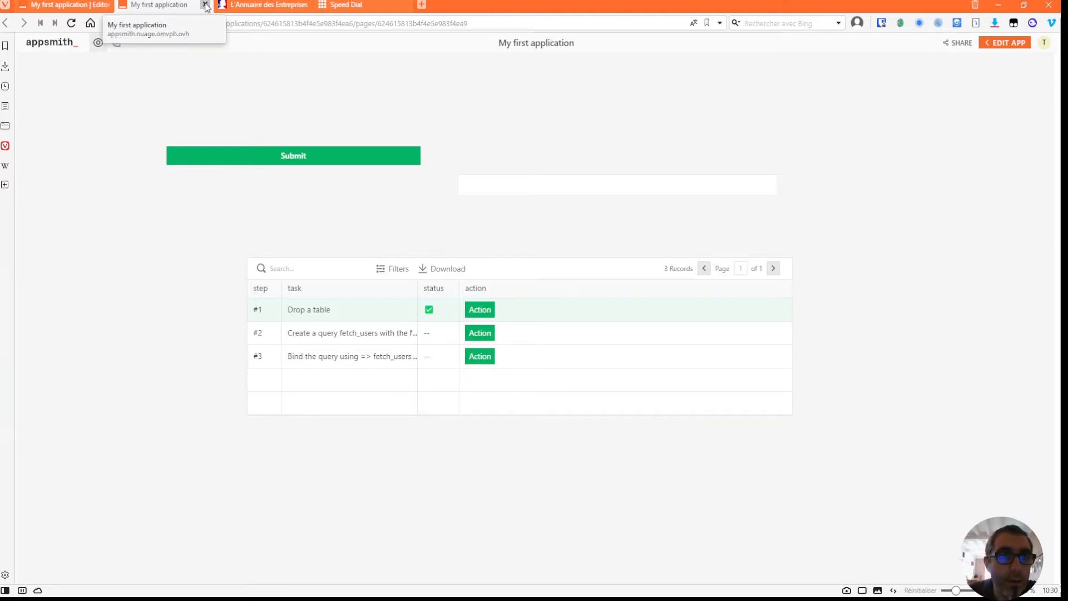
left_click(205, 6)
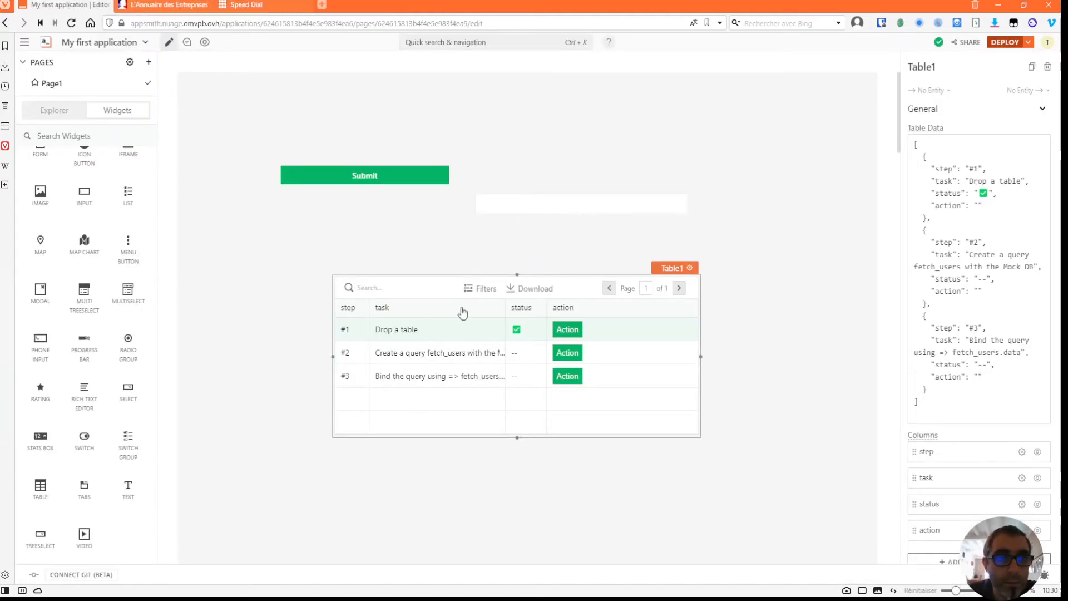
left_click_drag(393, 178, 371, 154)
Examine the properties of the input field and the Submit button, including the actions available for the button's onClick event
left_click(554, 202)
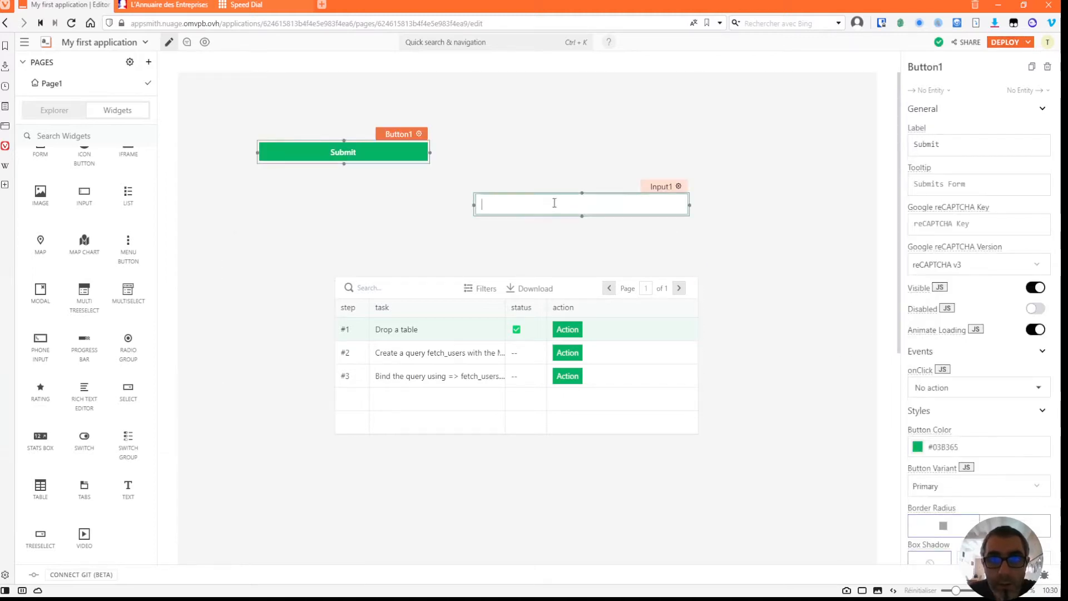
left_click(591, 209)
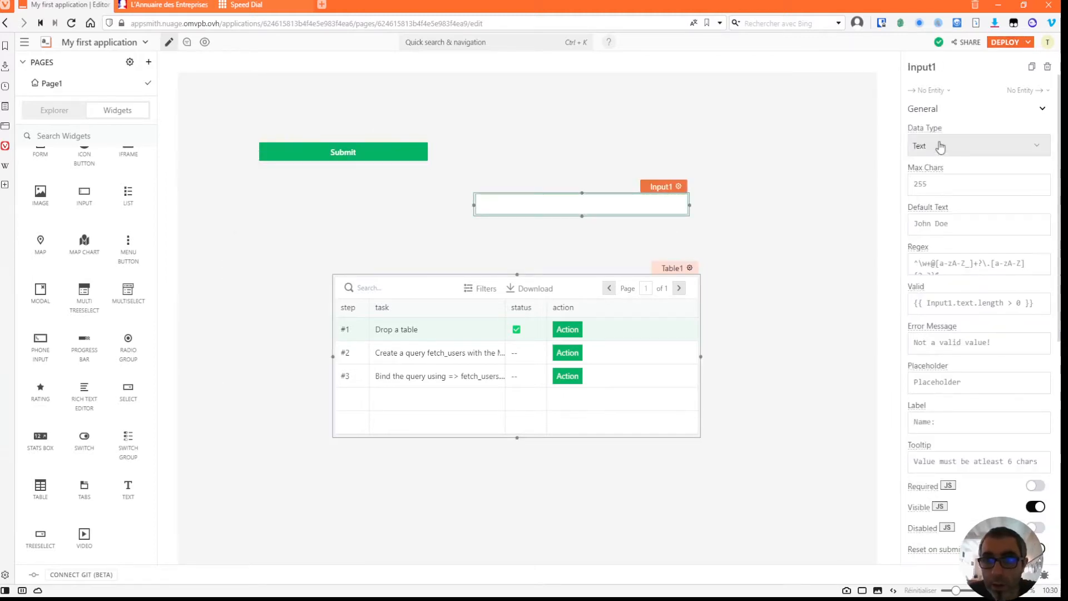
left_click(390, 156)
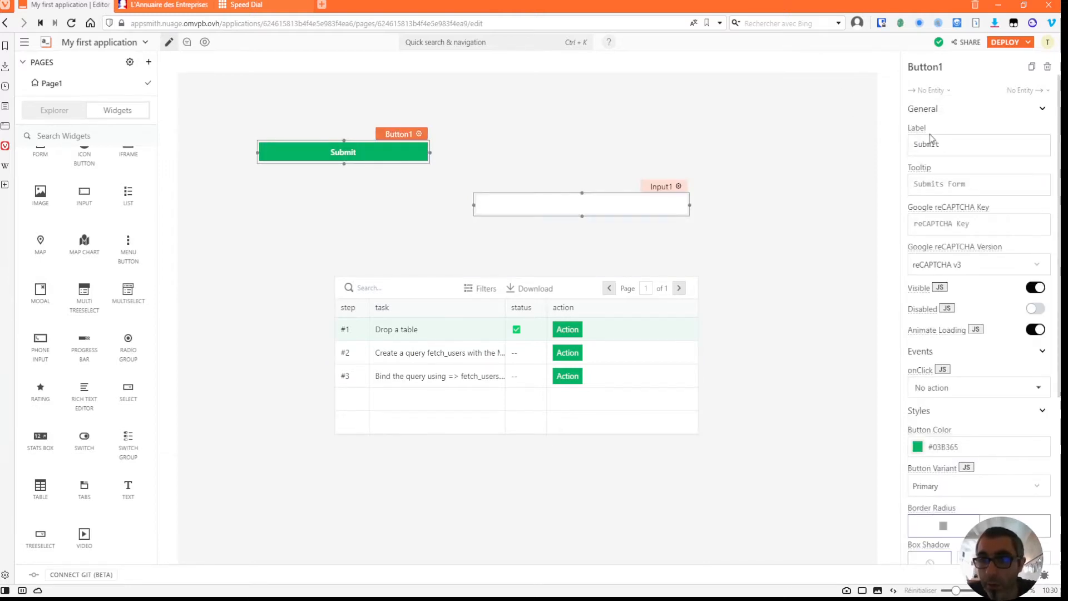
scroll(944, 160, "down", 1)
scroll(943, 160, "up", 1)
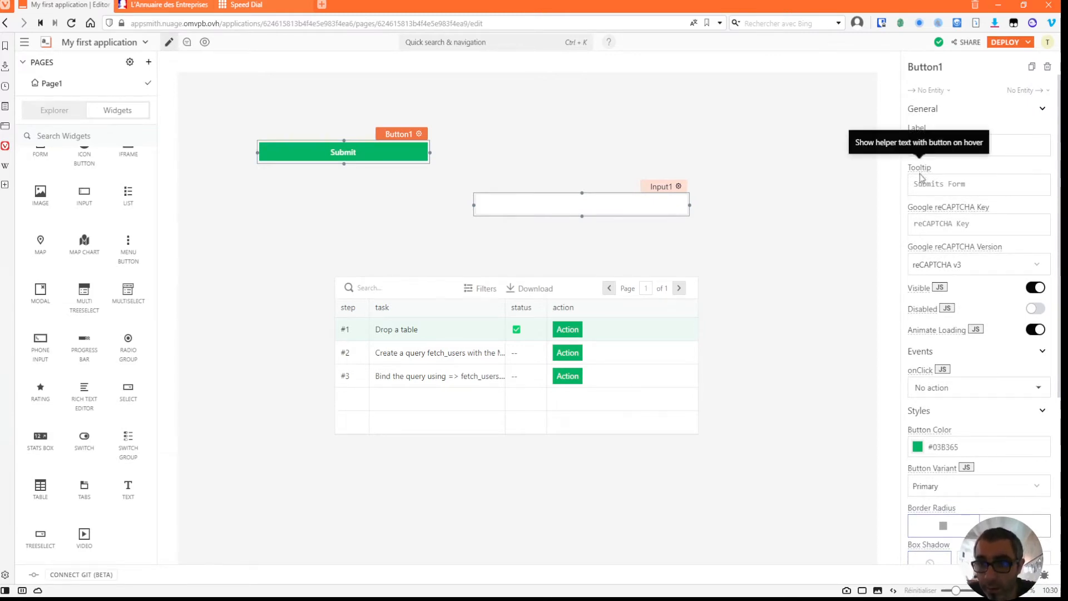
scroll(920, 172, "down", 2)
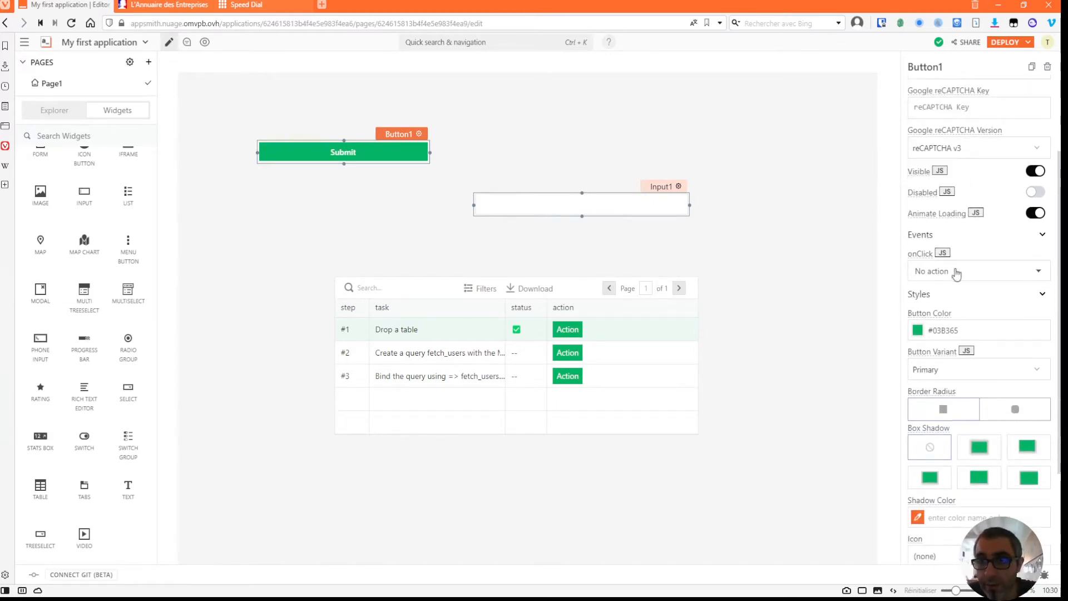
left_click(959, 272)
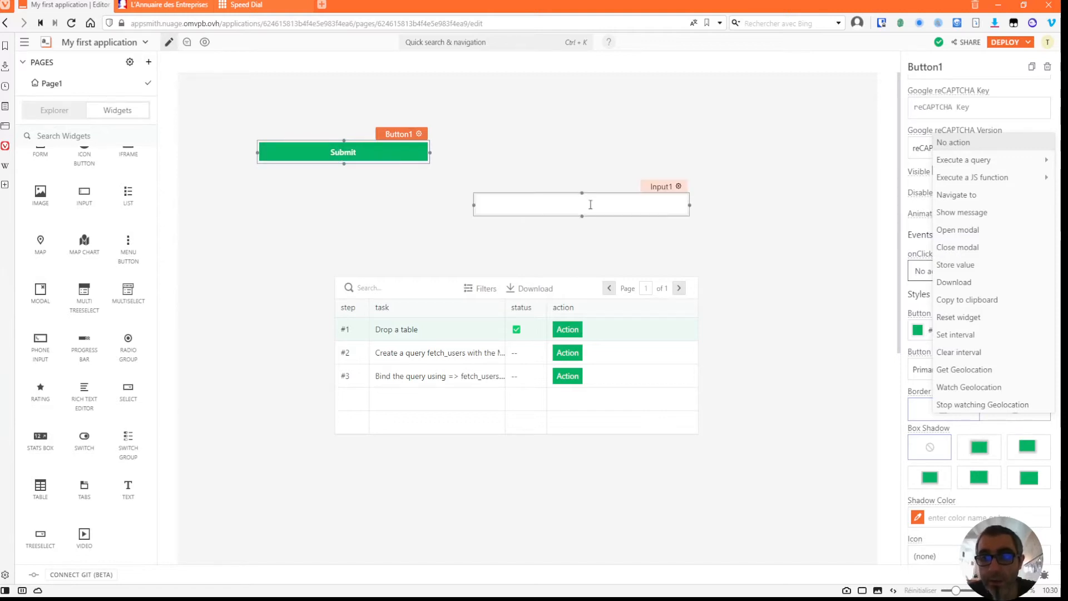
left_click(870, 288)
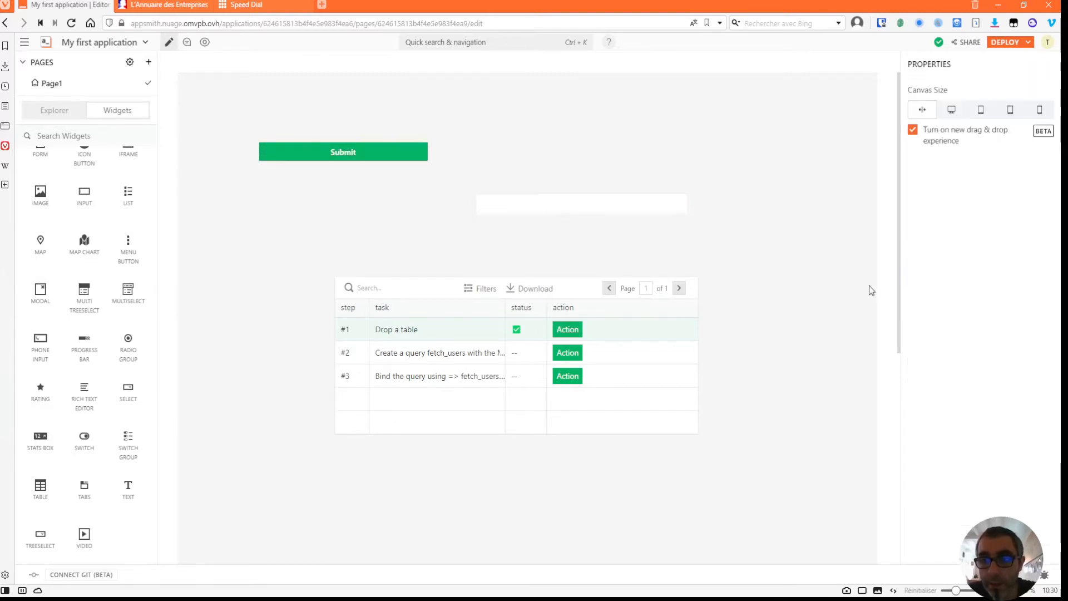
left_click(365, 154)
left_click(555, 196)
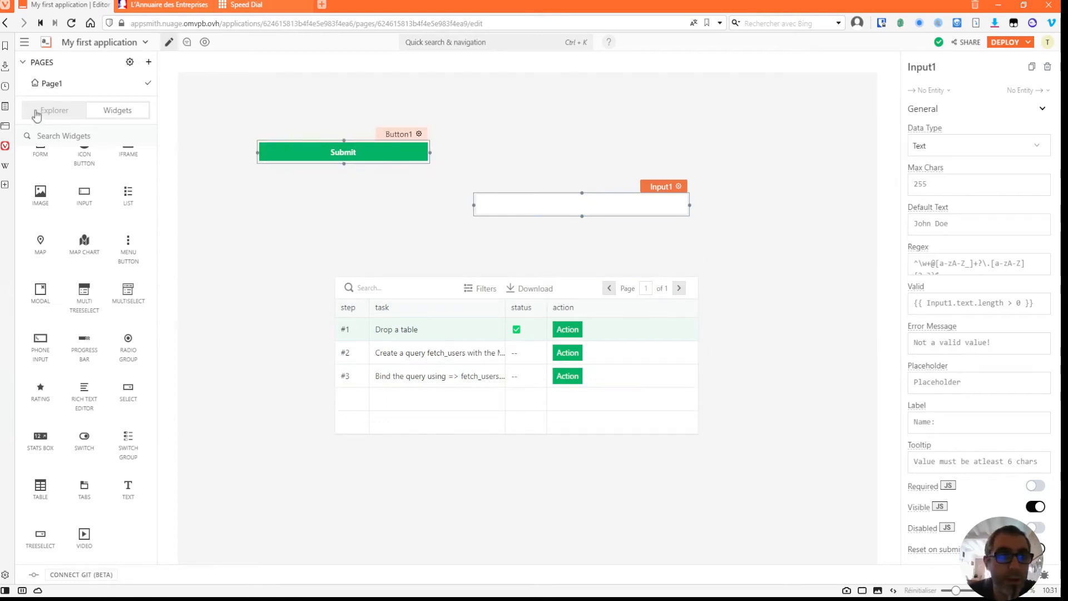
Show the app's explorer, start a new datasource, and review the available sample databases, APIs and database types
left_click(67, 114)
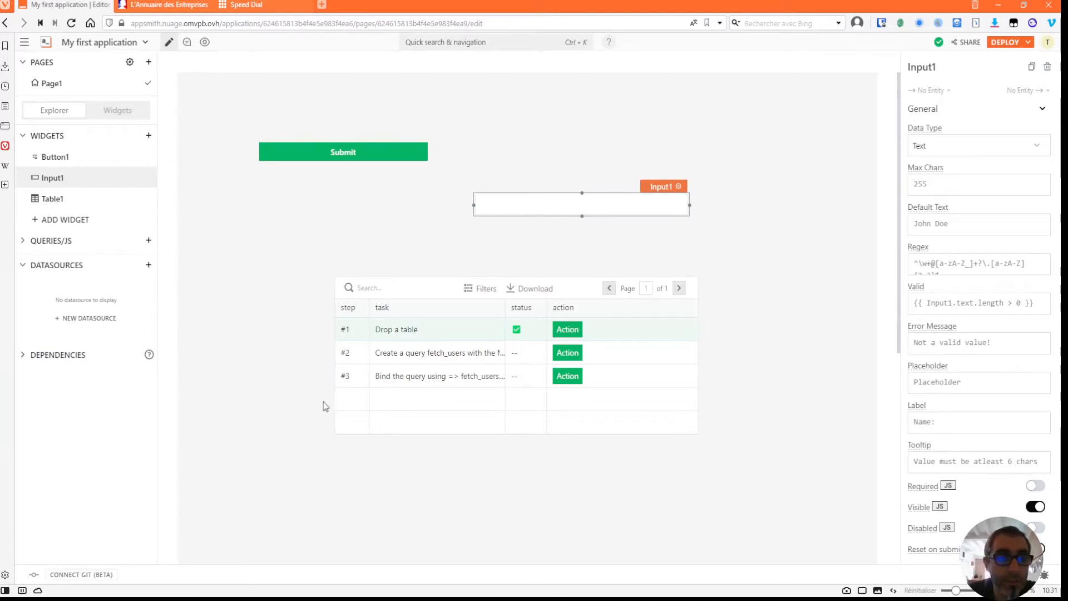
left_click(103, 316)
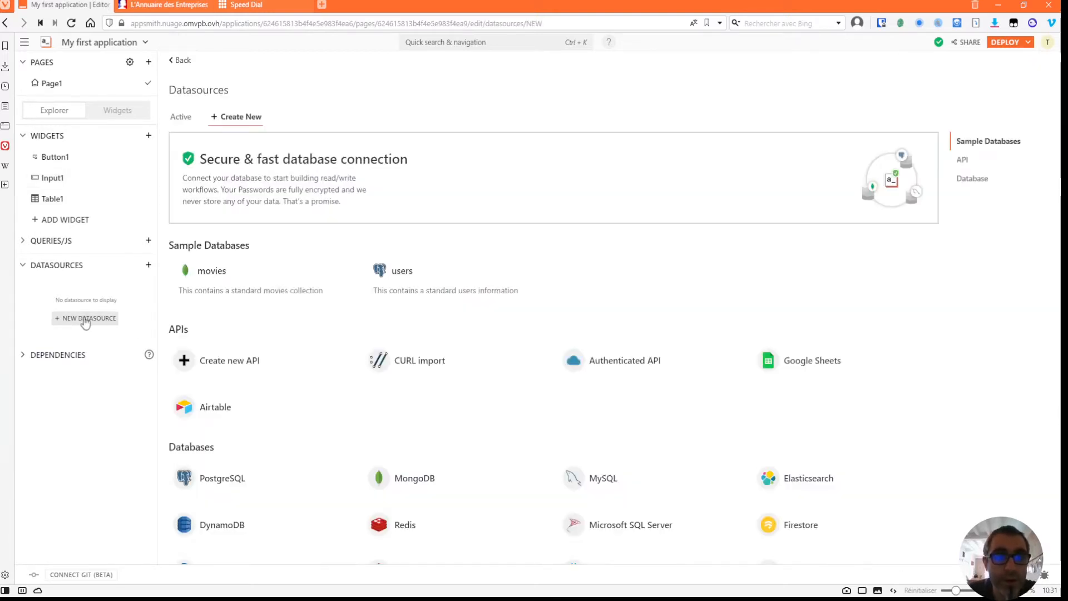
scroll(427, 248, "down", 2)
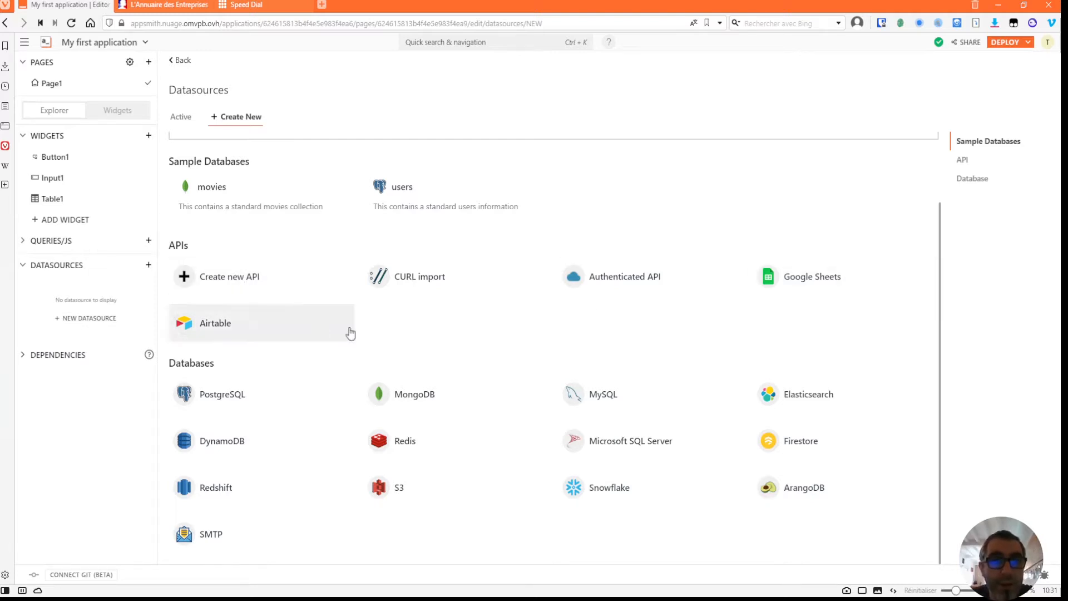
scroll(358, 334, "up", 2)
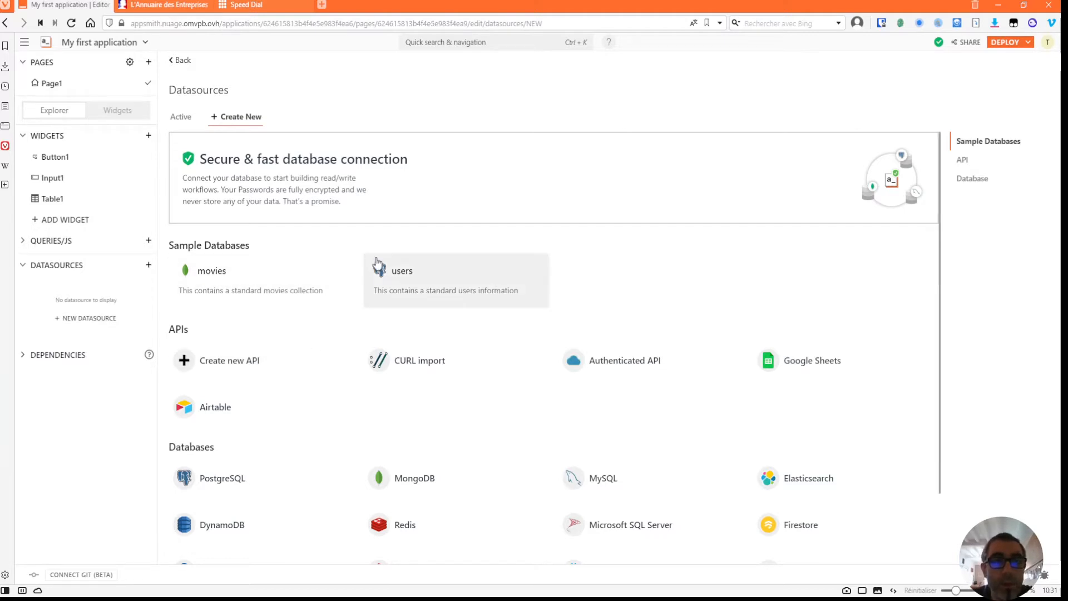
Switch to the L'Annuaire des Entreprises site and open its API status page, Statut des API utilisées
key("ctrl+Tab")
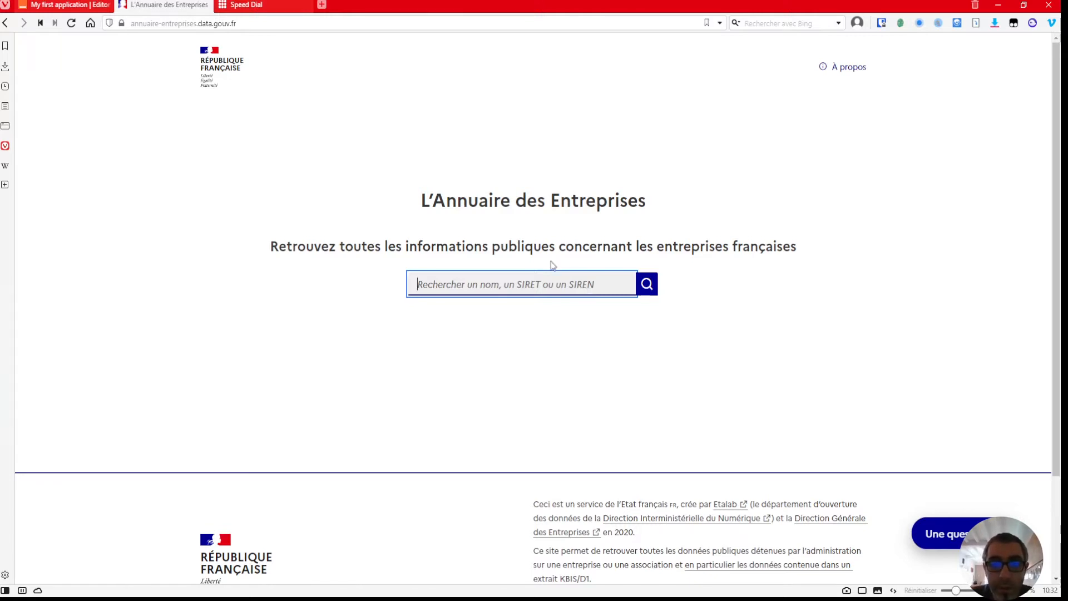
scroll(524, 252, "down", 2)
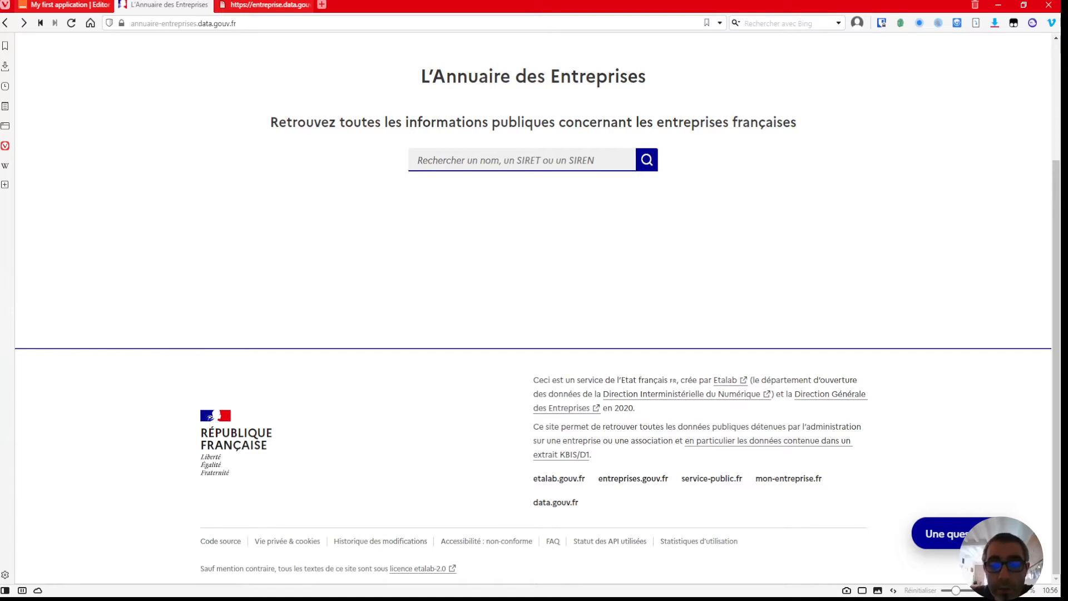
left_click(608, 545)
left_click(587, 548)
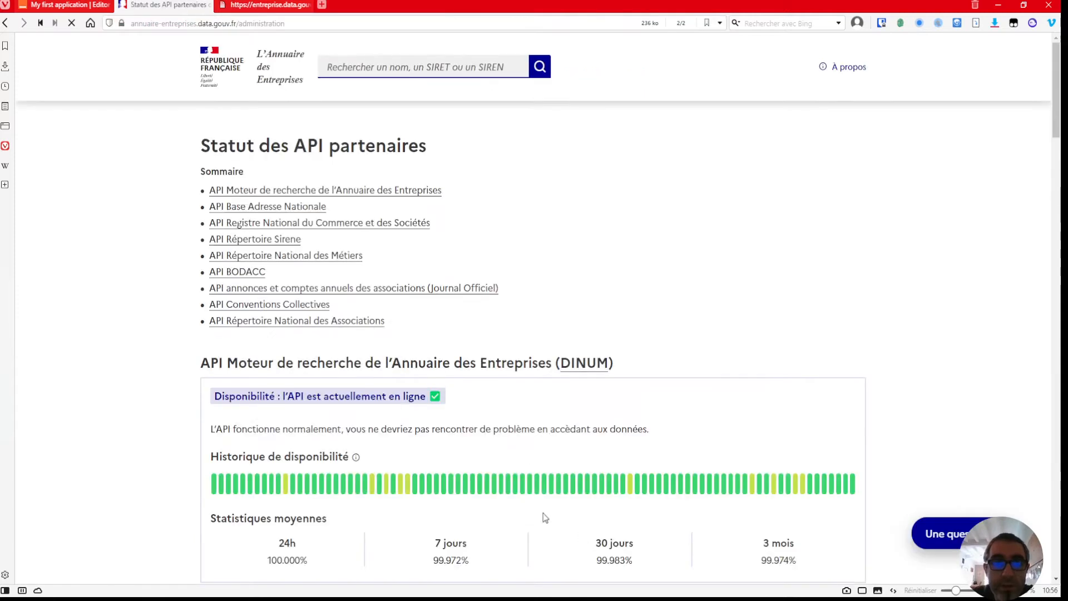
Find the Base Adresse Nationale API on the status page, open its api.gouv.fr page, and read the technical documentation on its site
scroll(358, 334, "down", 5)
scroll(359, 333, "down", 5)
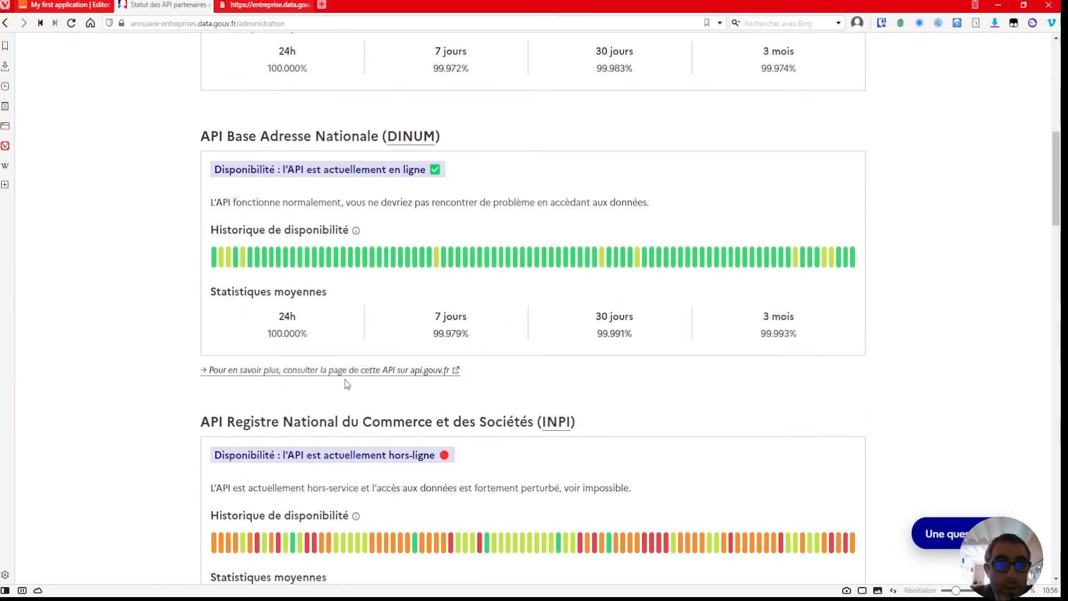
scroll(355, 388, "down", 1)
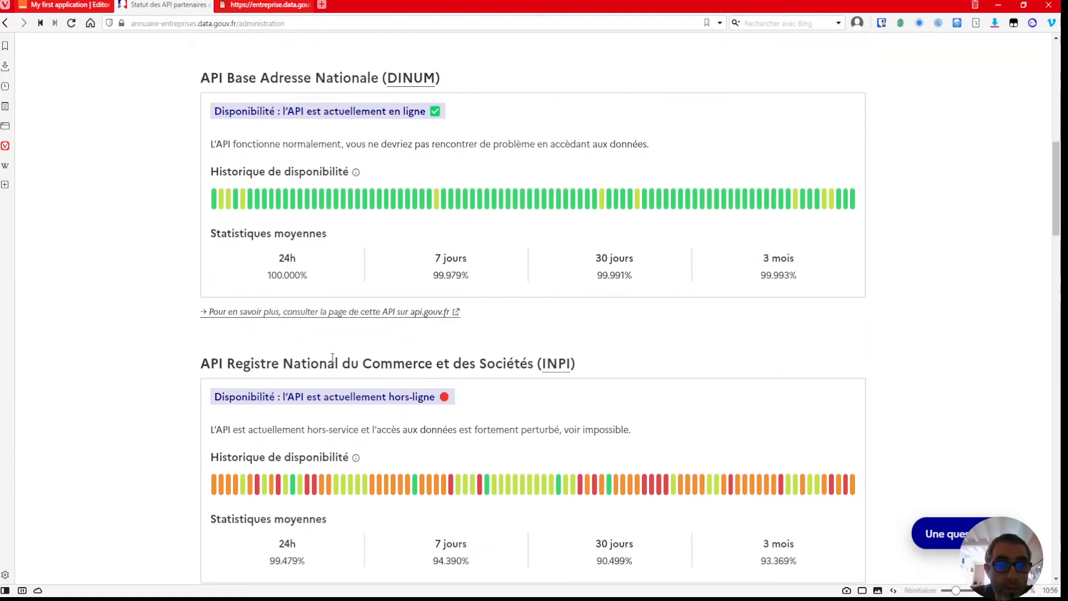
scroll(332, 357, "down", 4)
scroll(328, 354, "up", 3)
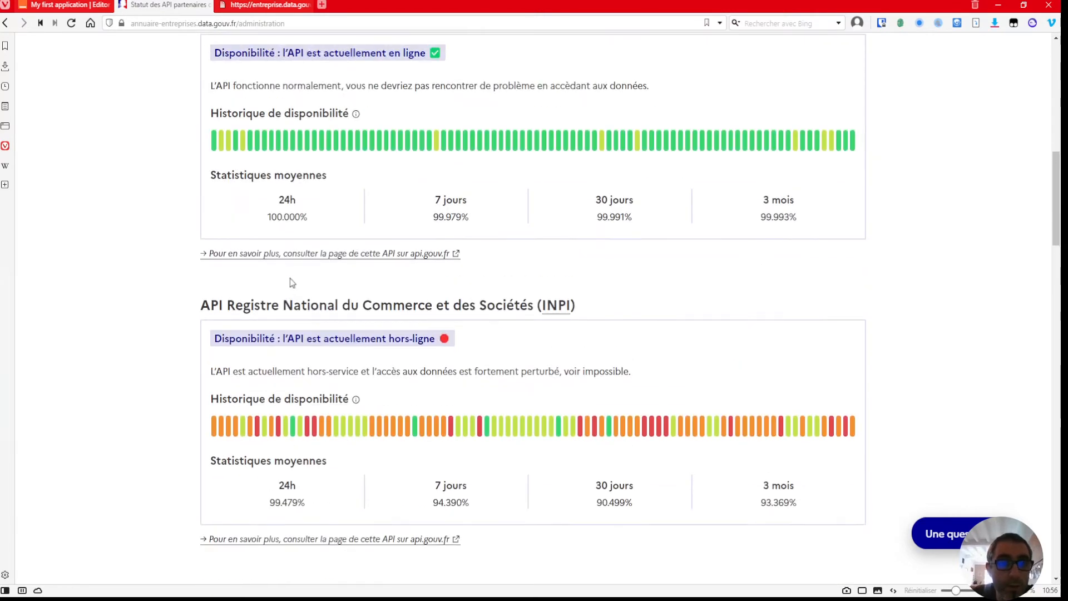
left_click(285, 253)
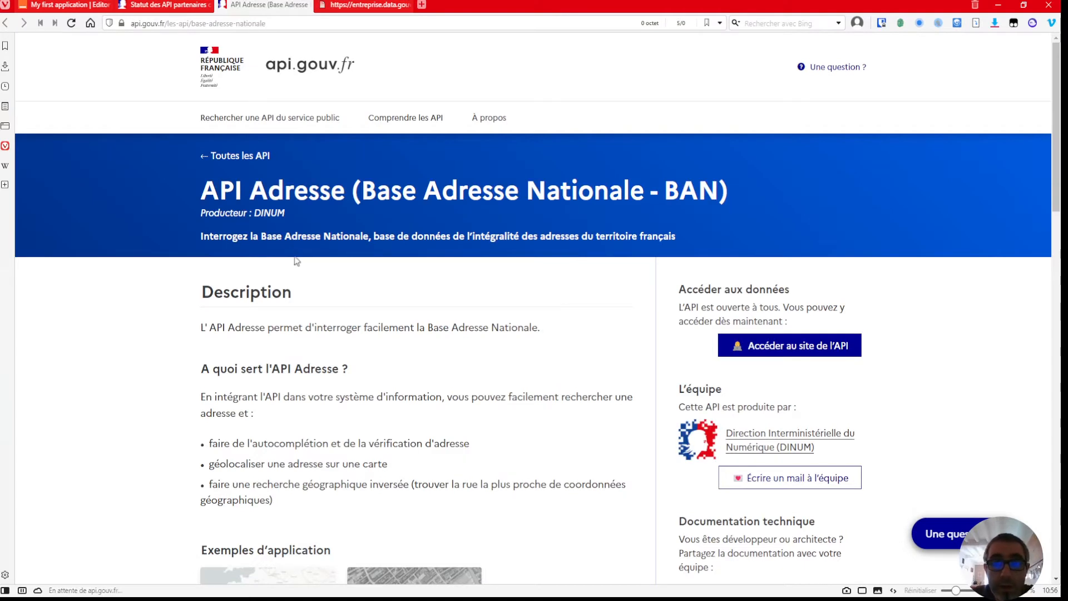
left_click(787, 346)
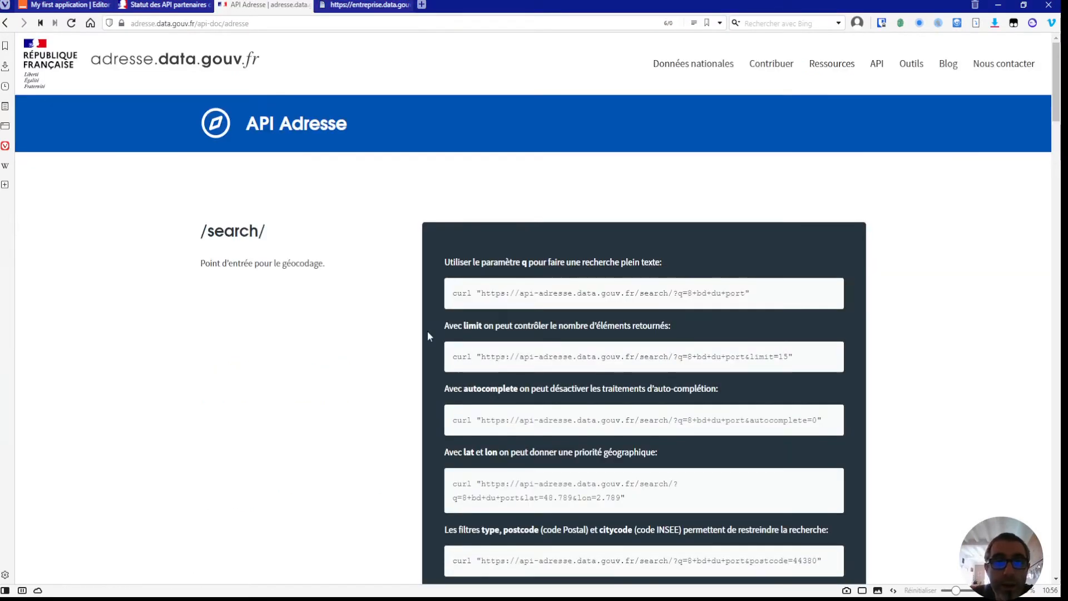
scroll(429, 334, "down", 18)
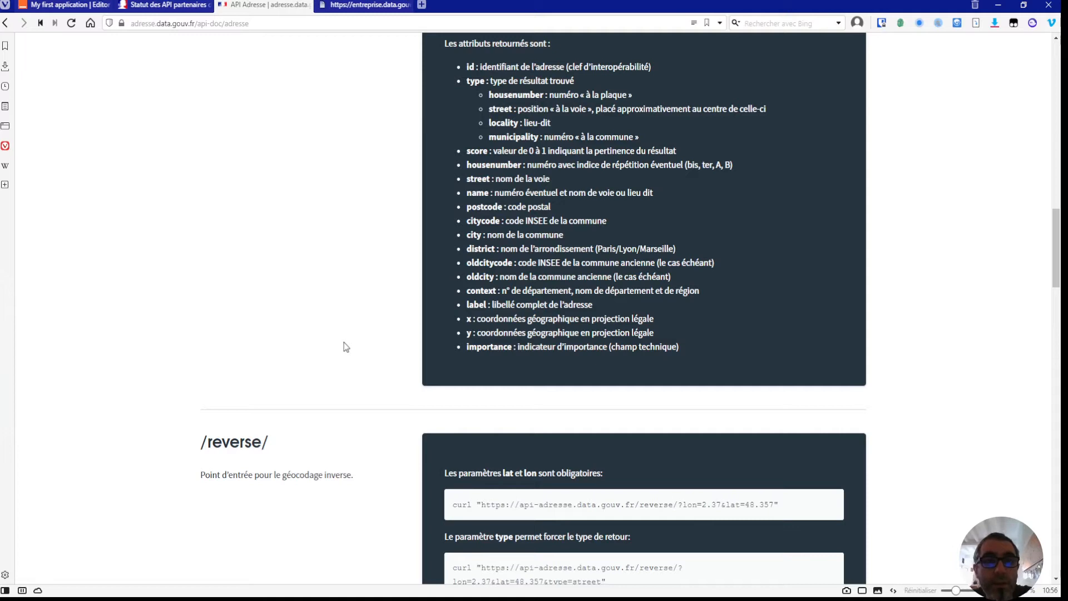
View the Sirene near_point API response on entreprise.data.gouv.fr and the Appsmith app's queries and datasources
left_click(347, 4)
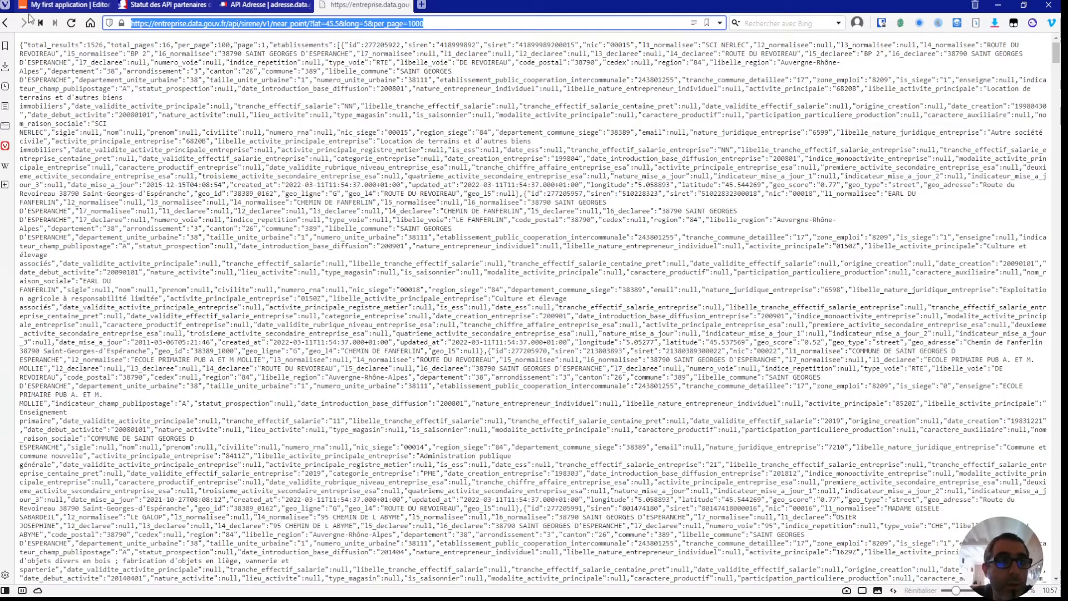
left_click(50, 5)
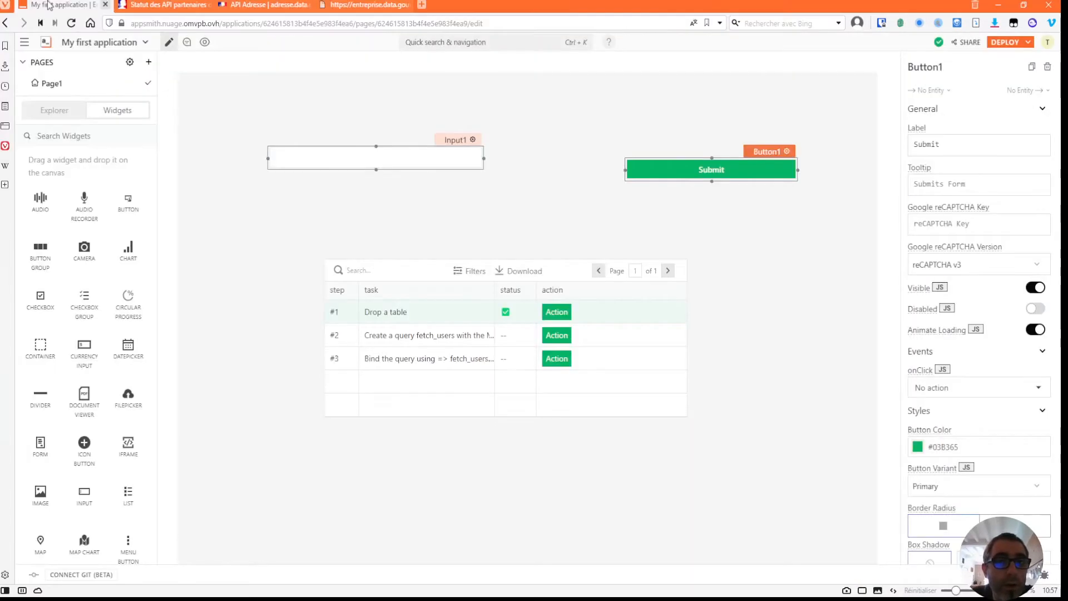
left_click(47, 112)
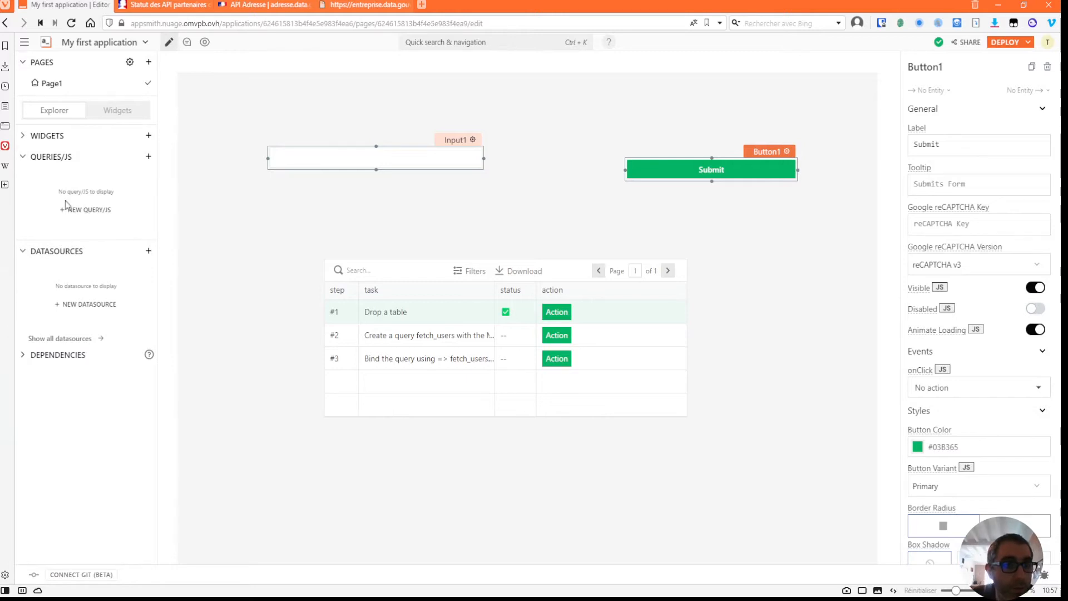
left_click(367, 4)
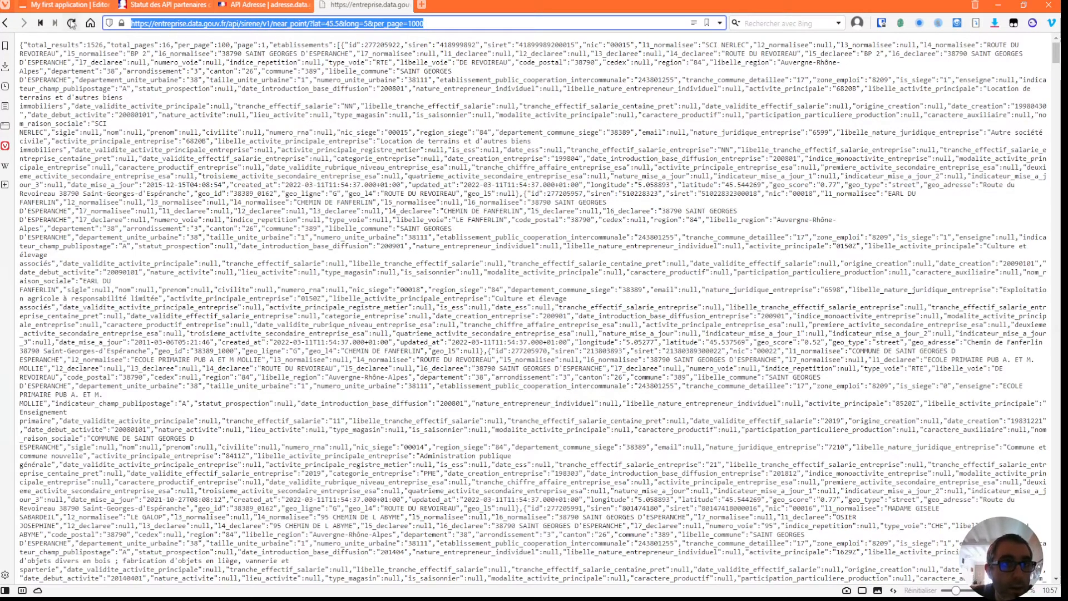
left_click(100, 5)
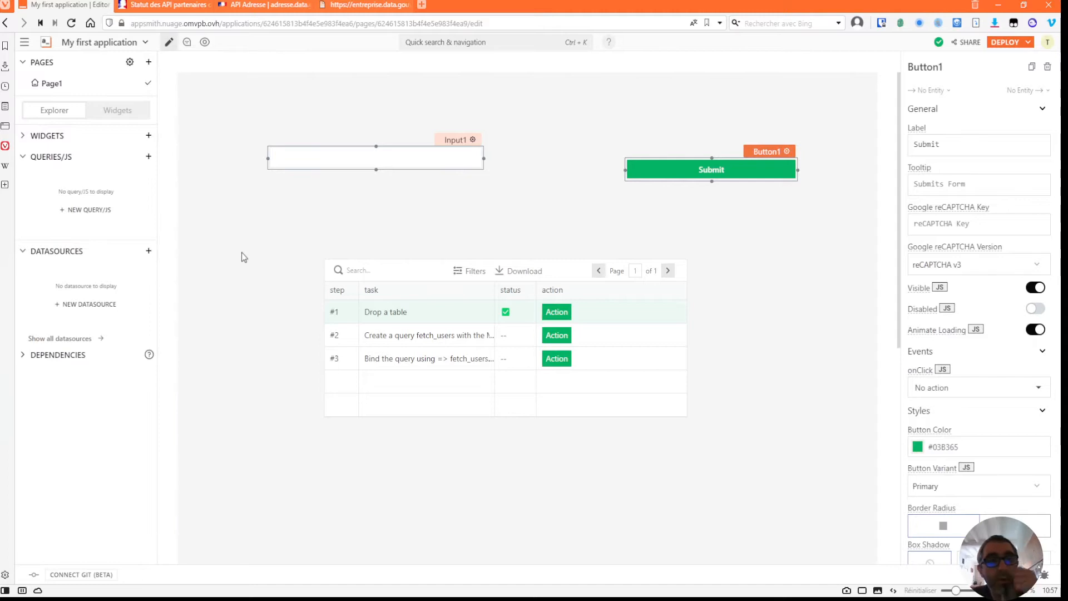
left_click(110, 307)
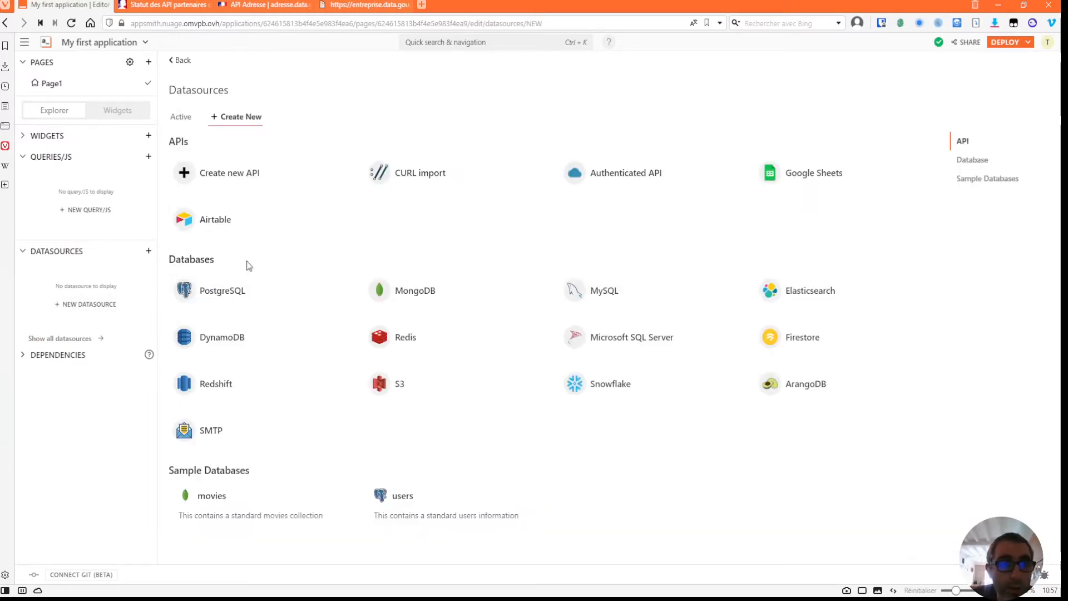
left_click(229, 173)
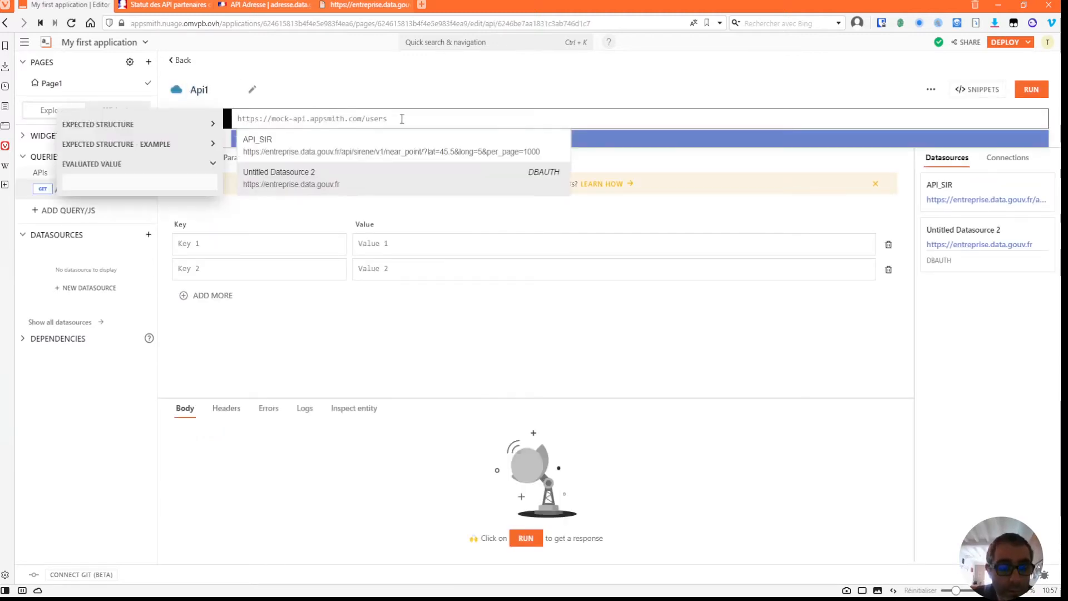
type("https://entreprise.data.gouv.fr/api/sirene/v1/near_point/?lat=45.5&long=5&per_page=1000")
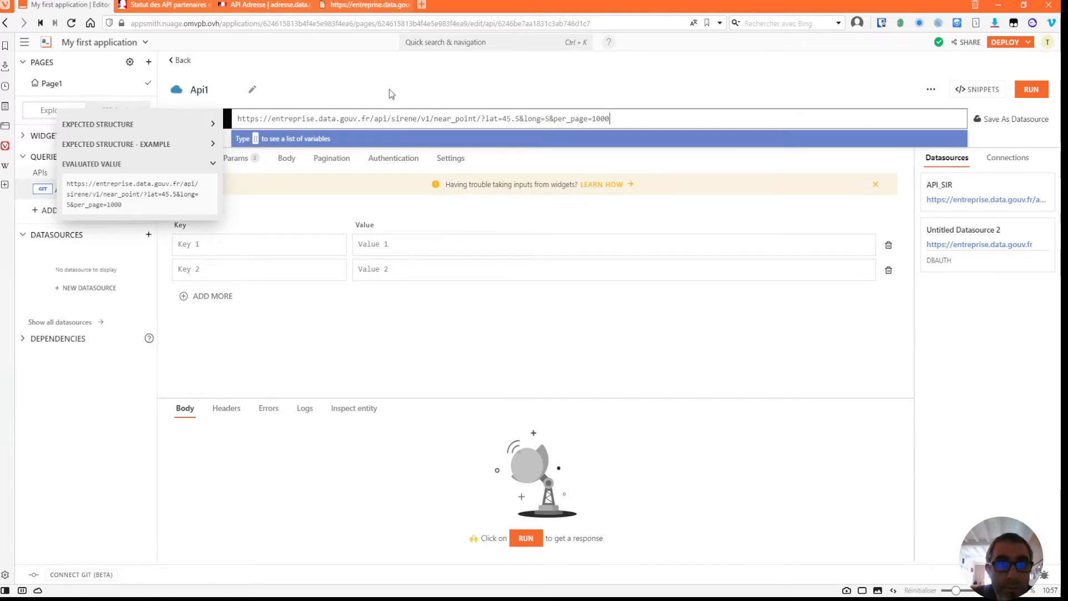
left_click(391, 94)
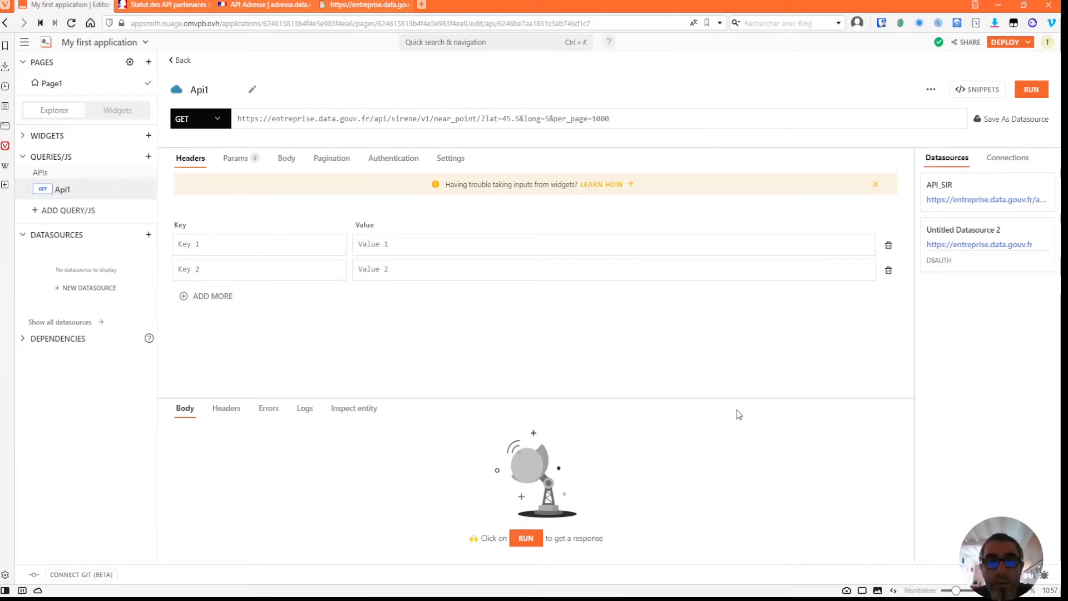
Run the new API query and review its response body and its request parameters
left_click(1030, 89)
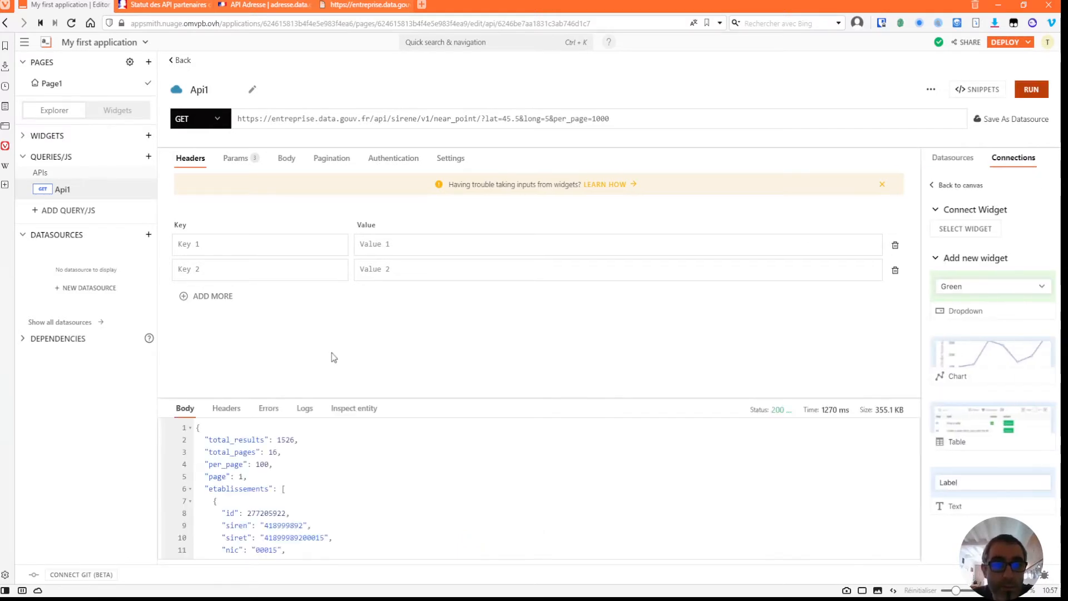
scroll(275, 447, "down", 5)
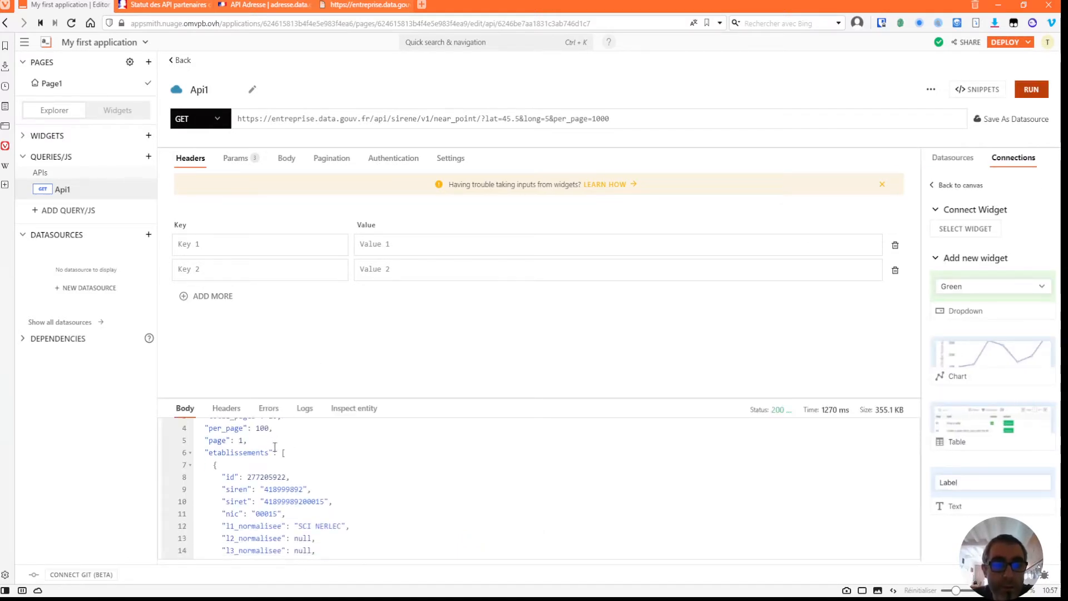
scroll(337, 479, "up", 5)
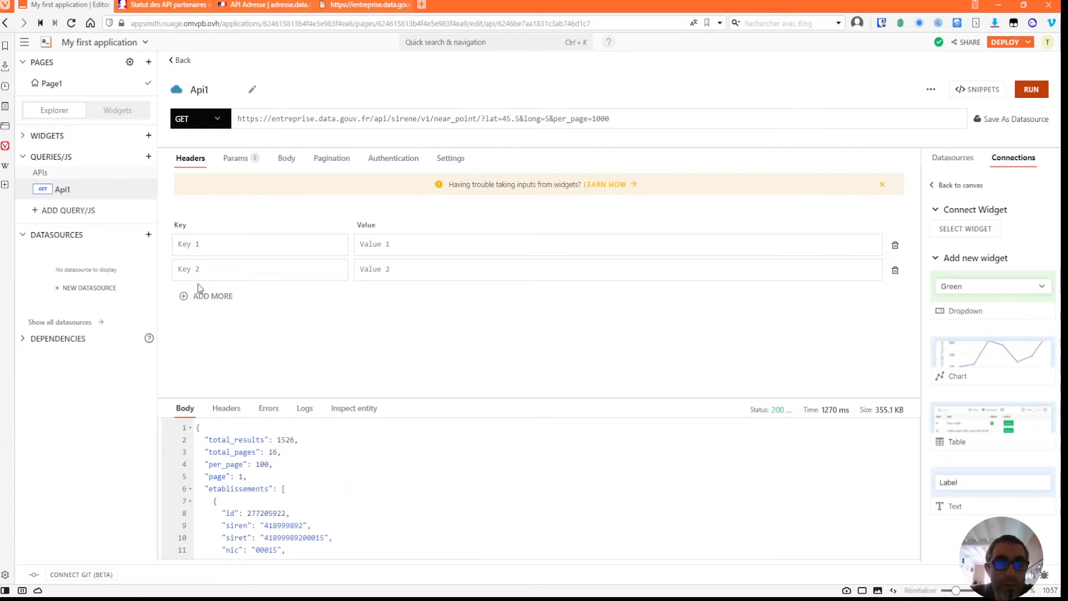
left_click(235, 159)
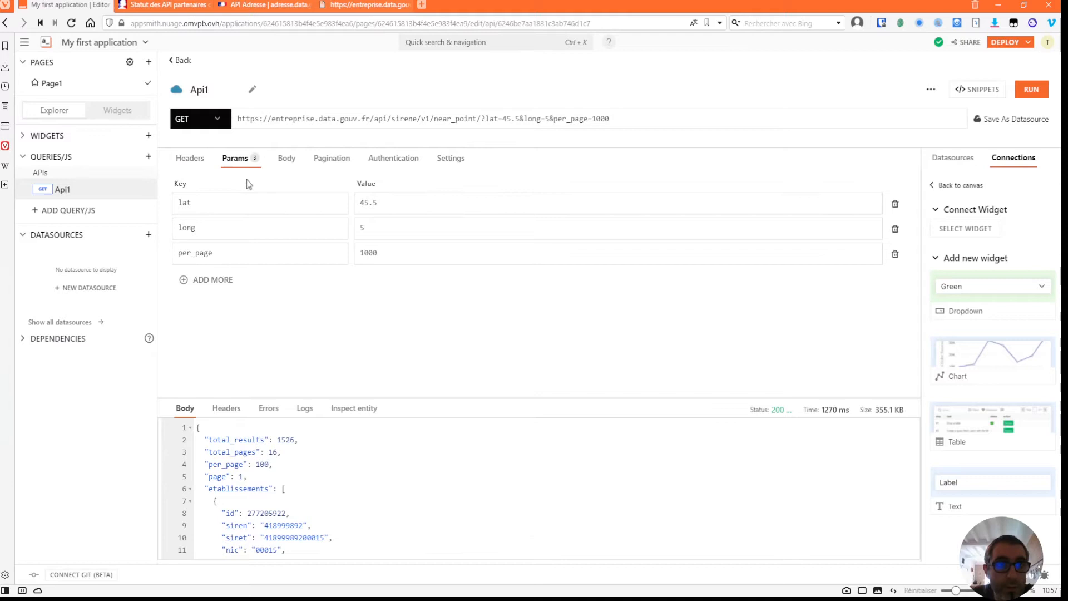
left_click(184, 161)
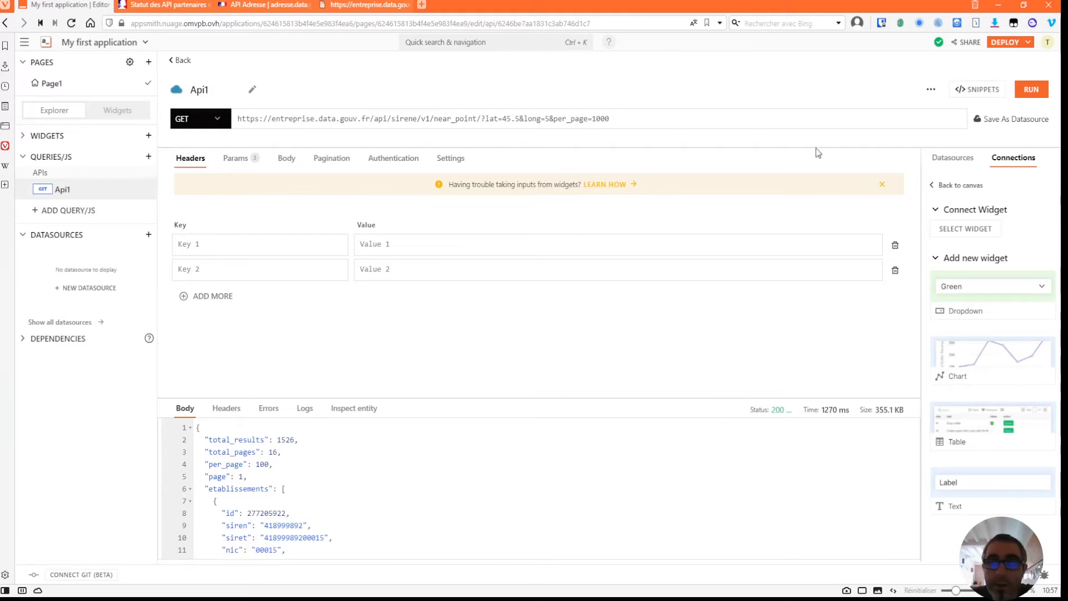
left_click(1003, 126)
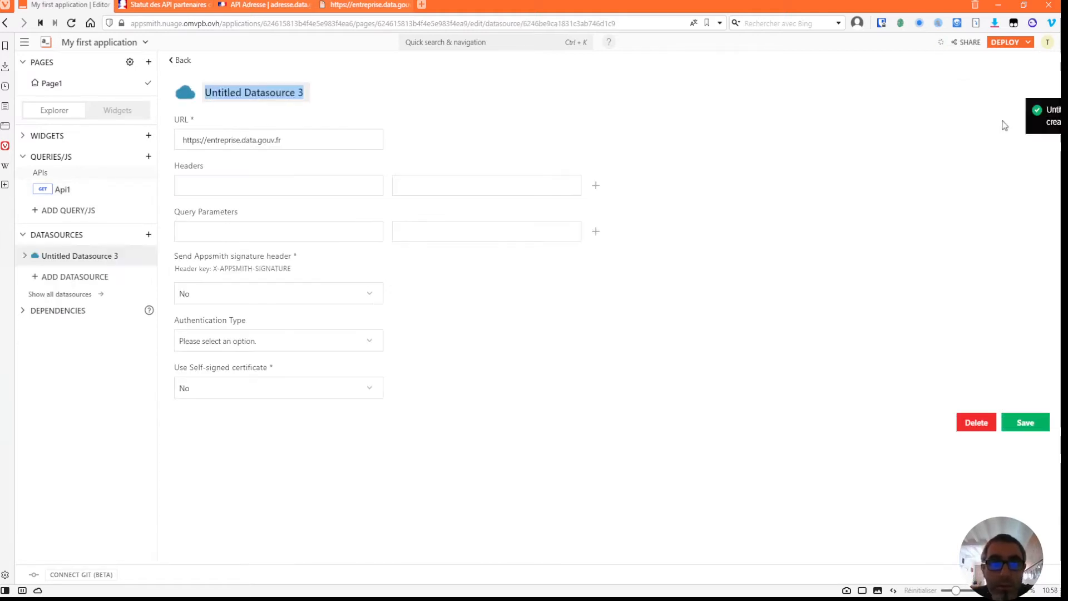
left_click(343, 134)
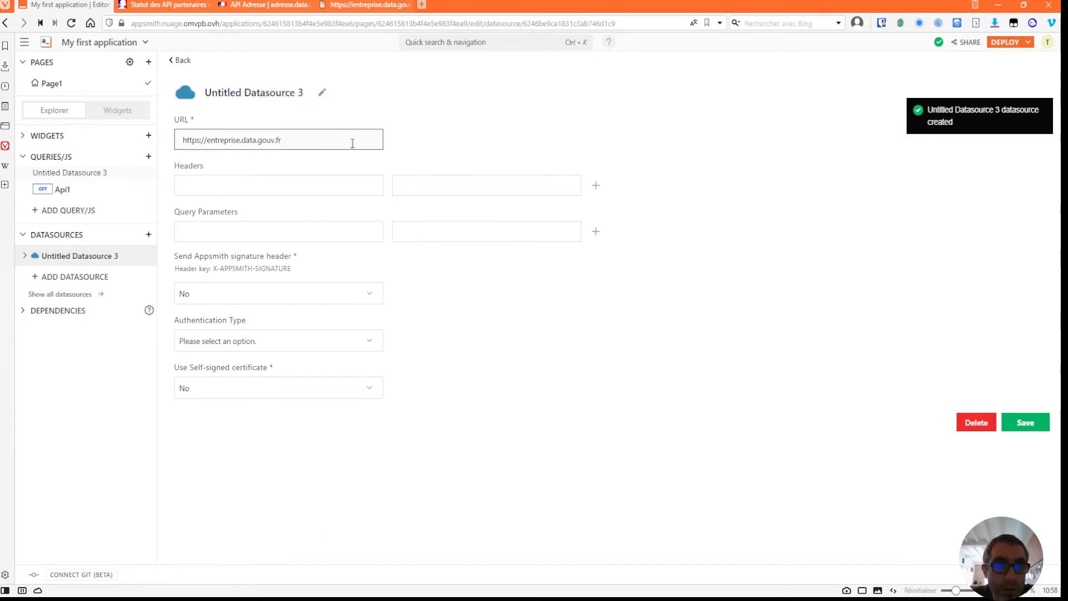
key("ctrl+a")
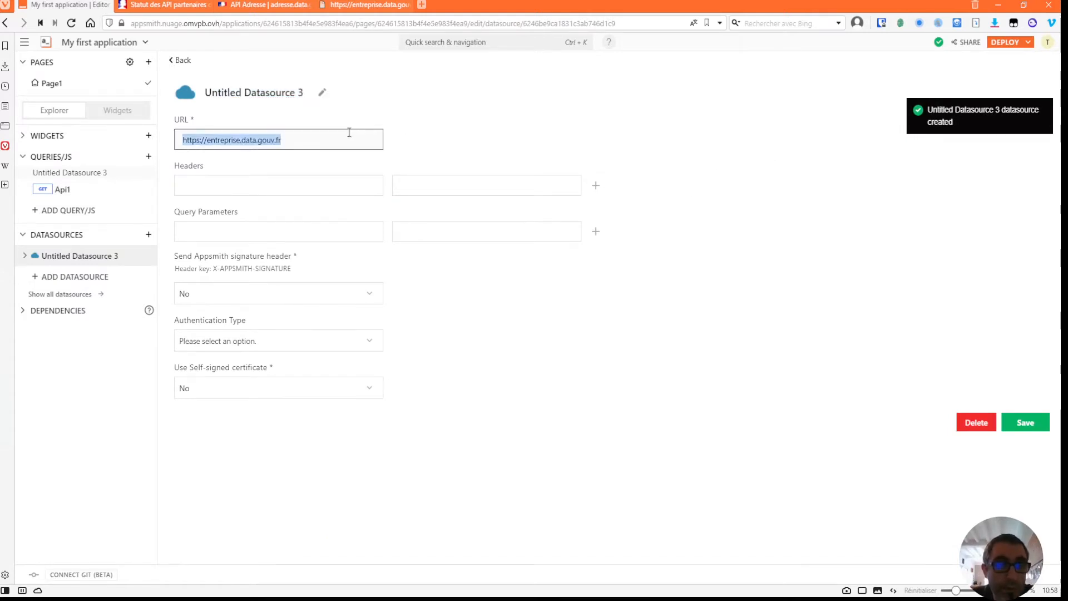
type("https://entreprise.data.gouv.fr/api/sirene/v1/near_point/?lat=45.5&long=5&per_page=100")
left_click_drag(376, 139, 261, 138)
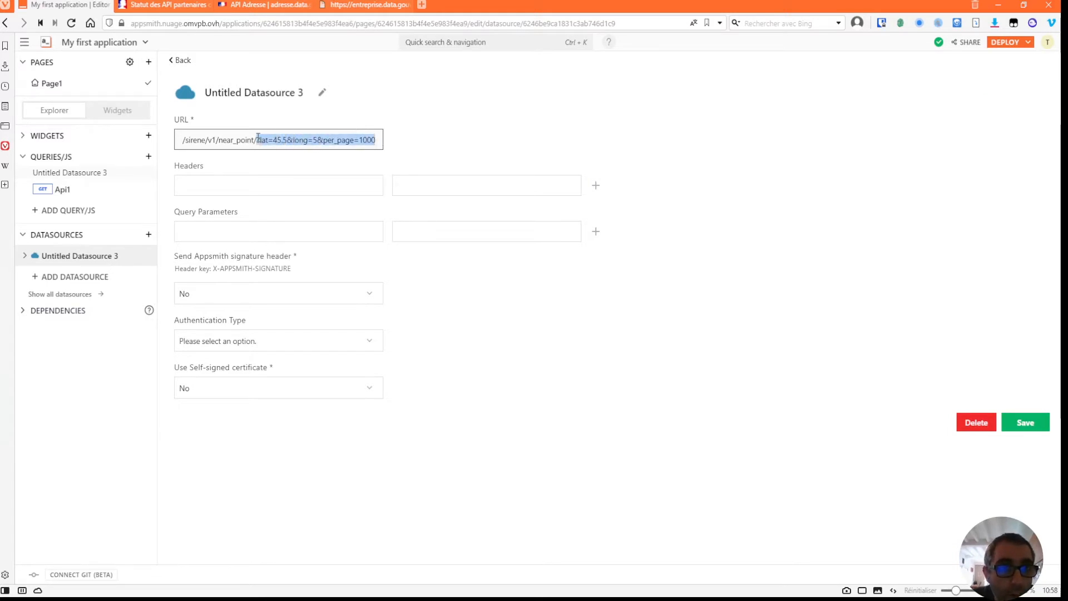
key("ctrl+x")
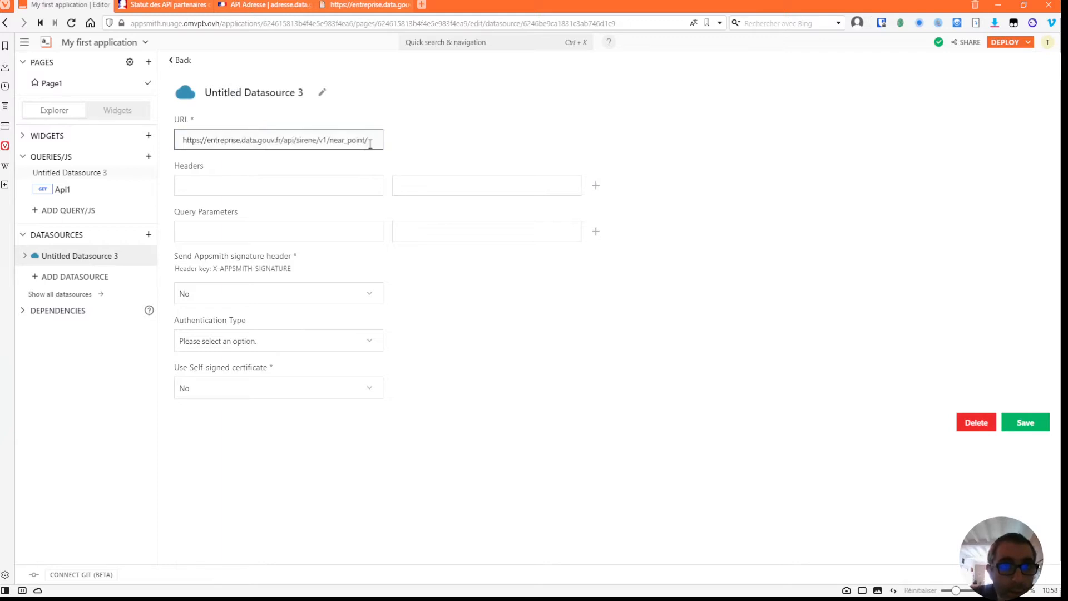
key("Return")
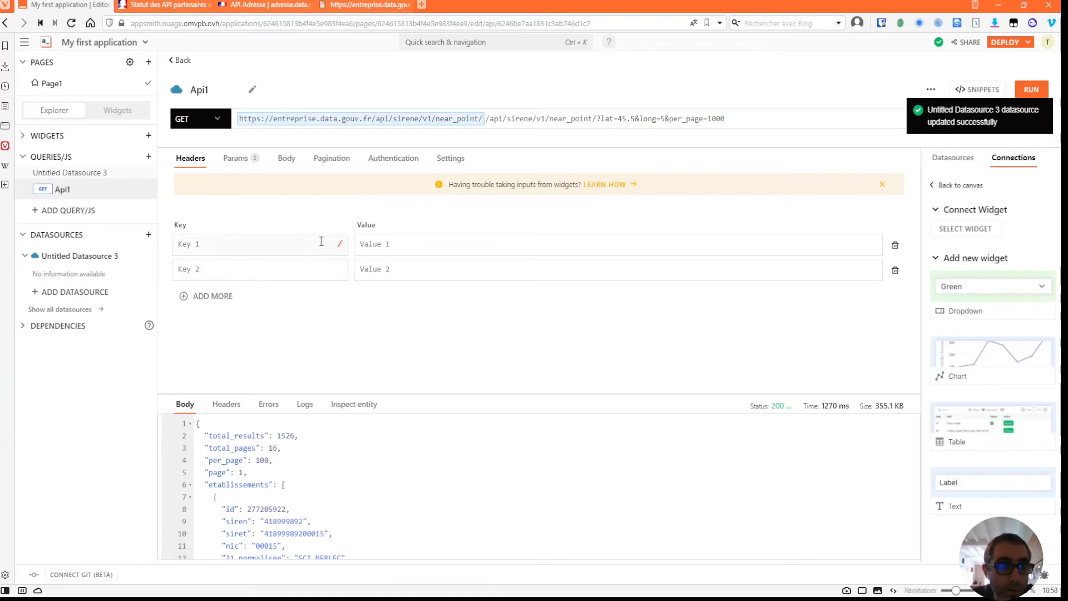
Rename the new Sirene datasource as API_SIR2
left_click(68, 259)
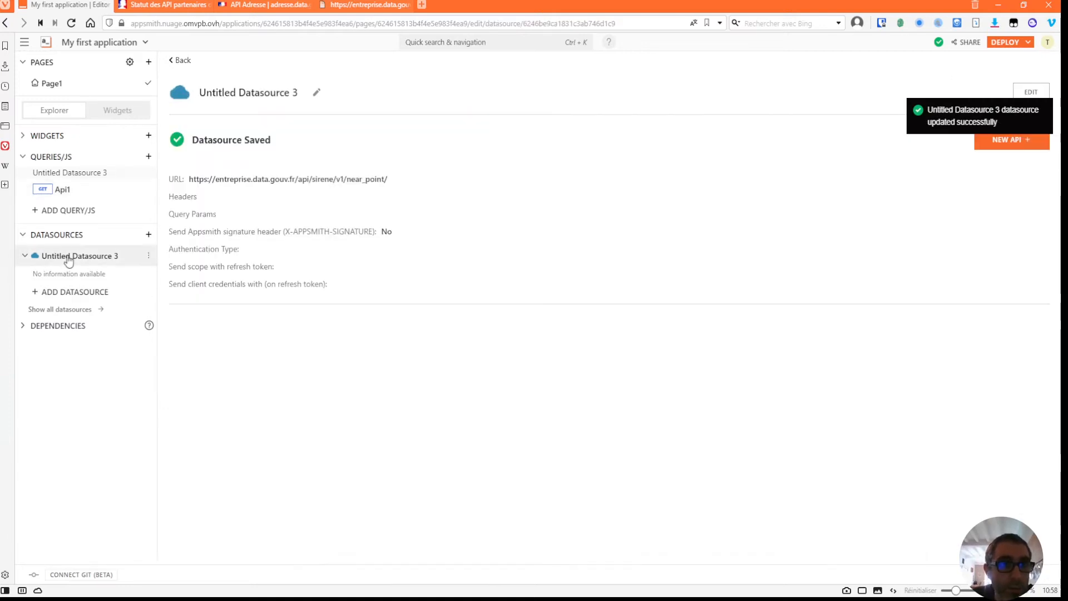
left_click(316, 98)
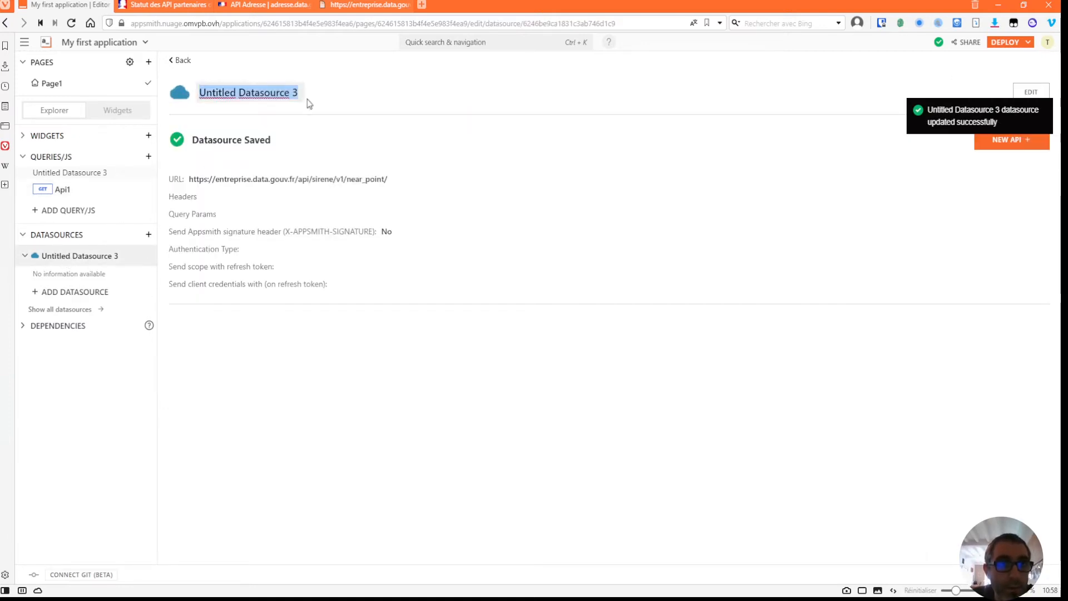
type("API")
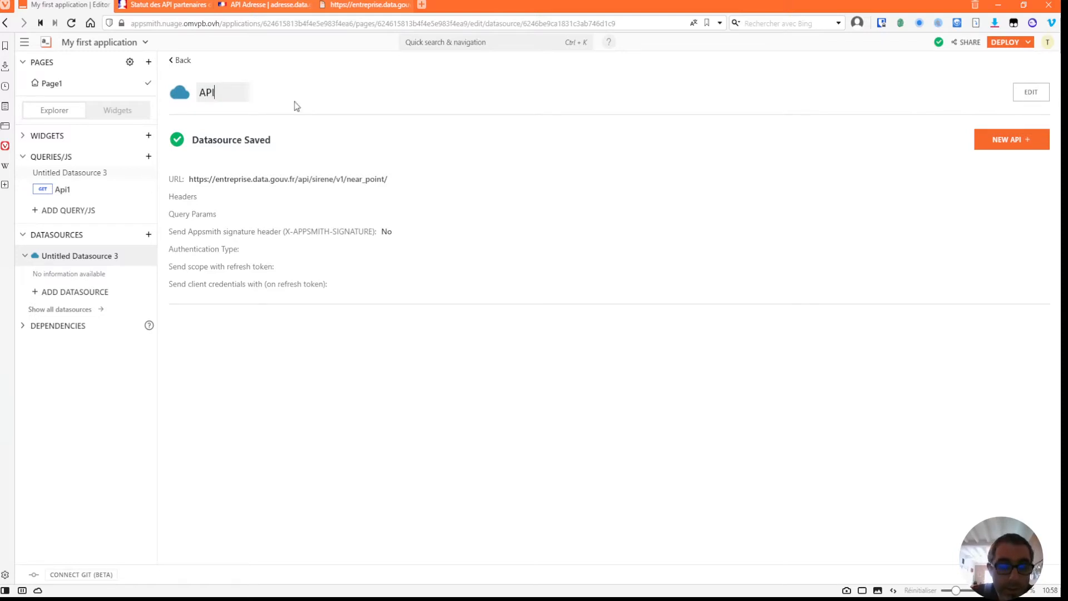
type("_SIR")
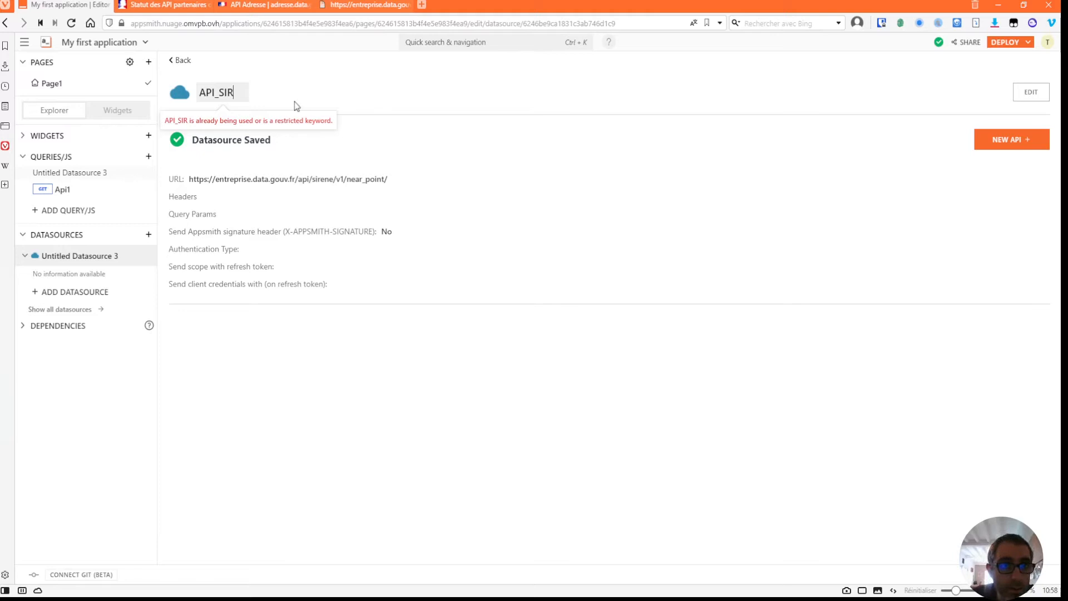
key("BackSpace")
type("R2")
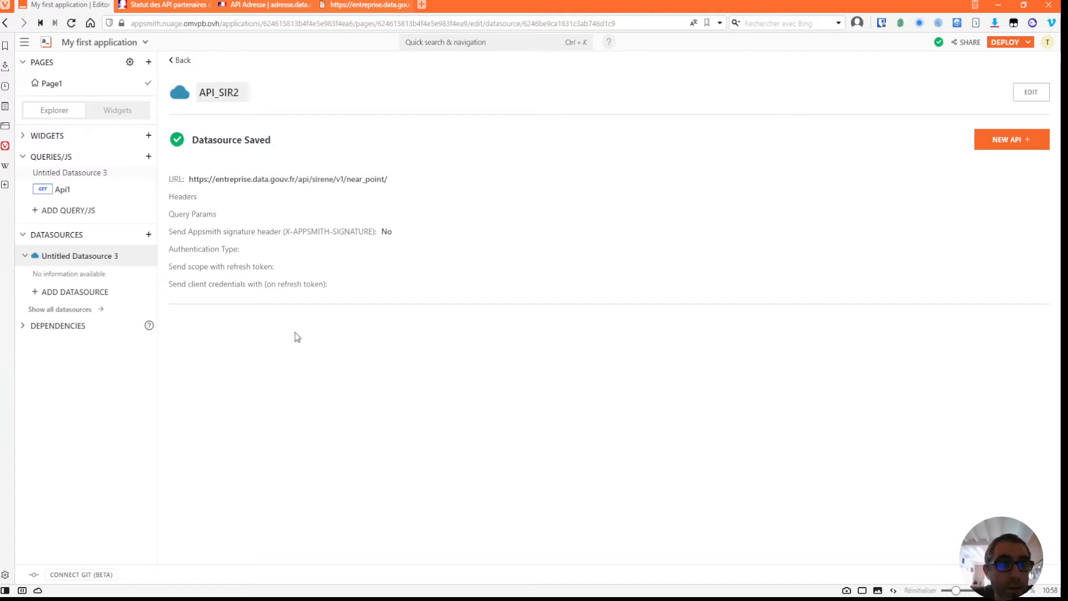
left_click(452, 379)
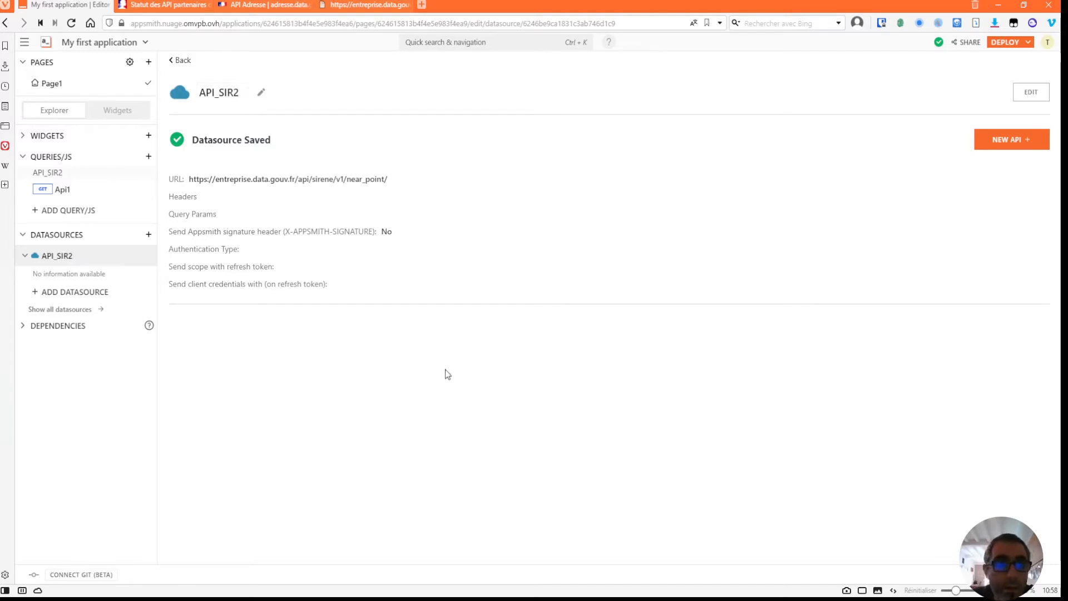
Remove the duplicated path and query parameters after the datasource URL in the Api1 query
left_click(73, 191)
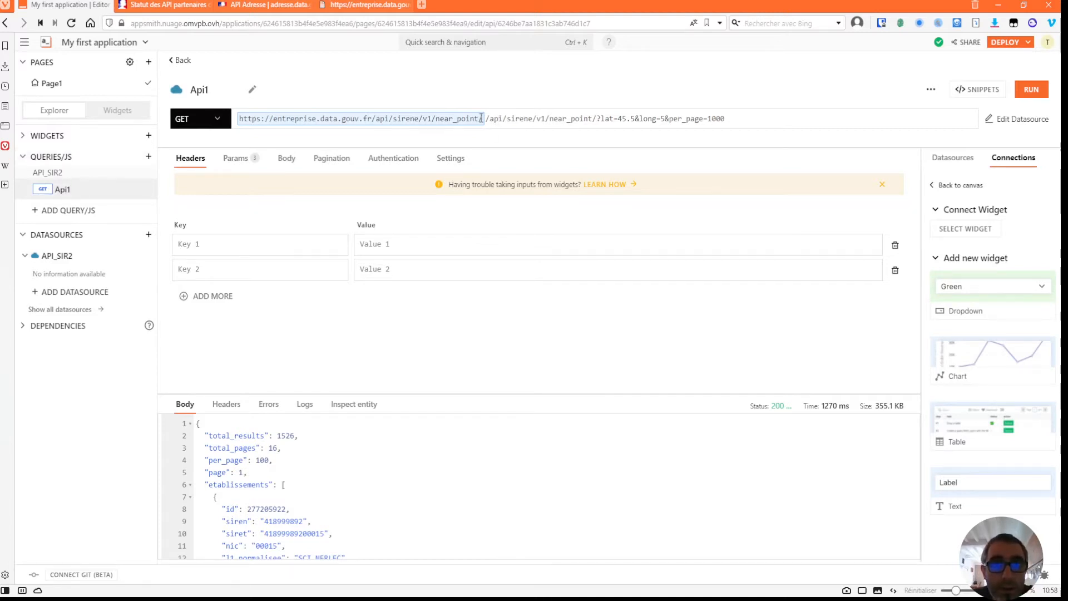
left_click_drag(488, 119, 737, 118)
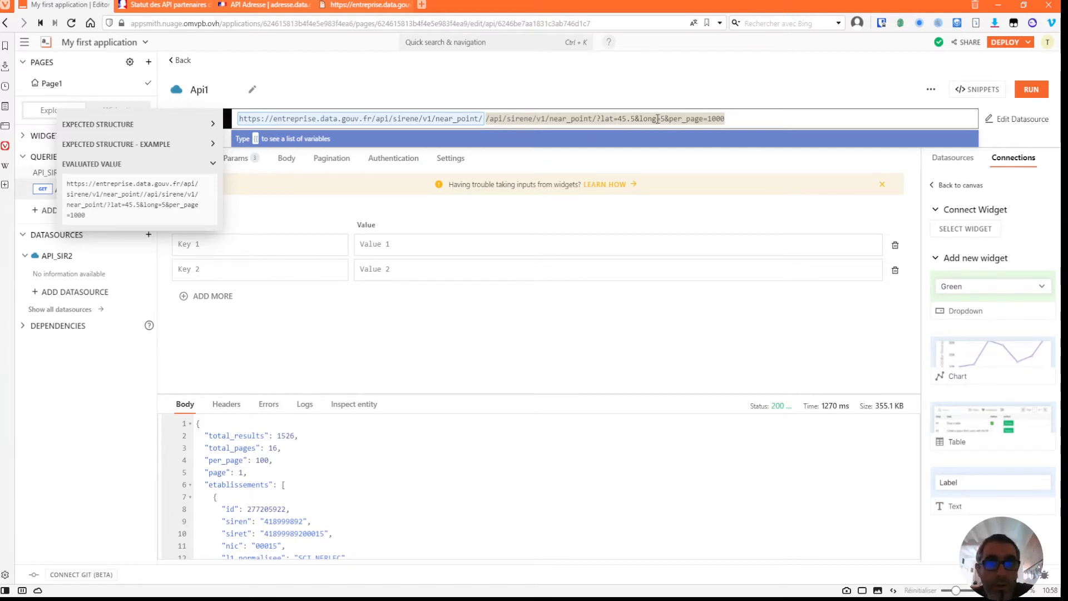
key("BackSpace")
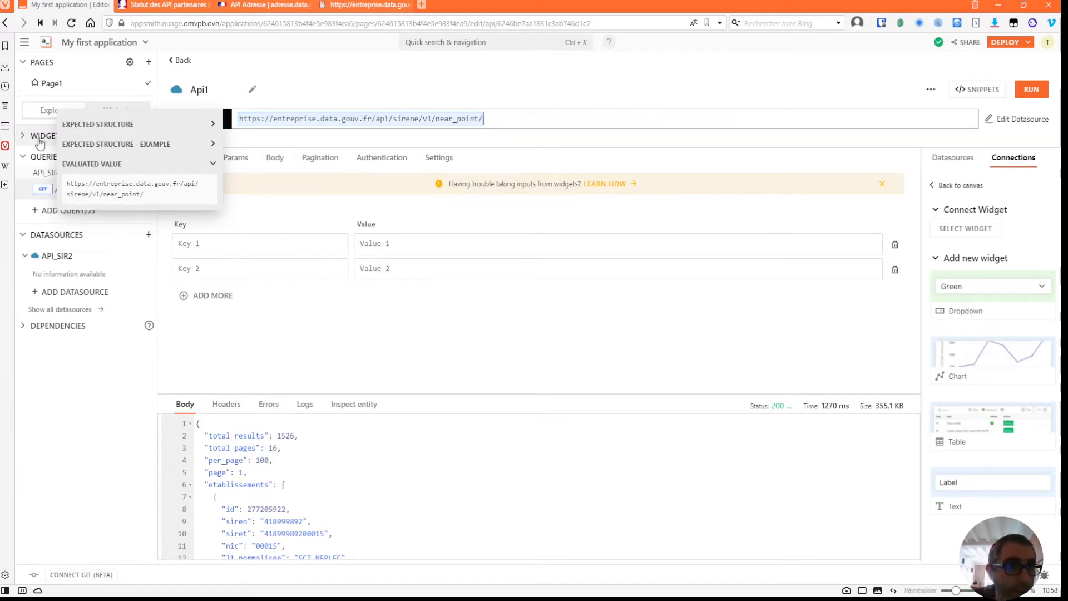
Return to the page canvas and add a second input widget above the Submit button, beside the first input
left_click(39, 139)
left_click(122, 114)
left_click(431, 161)
left_click(404, 157)
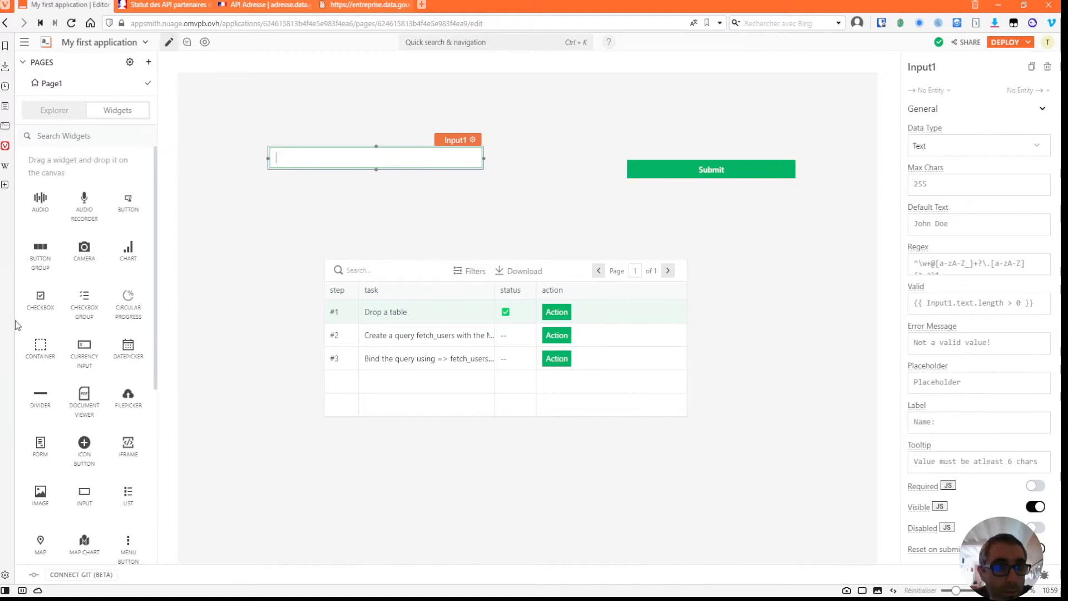
scroll(89, 350, "down", 1)
scroll(89, 350, "down", 2)
left_click_drag(84, 321, 501, 133)
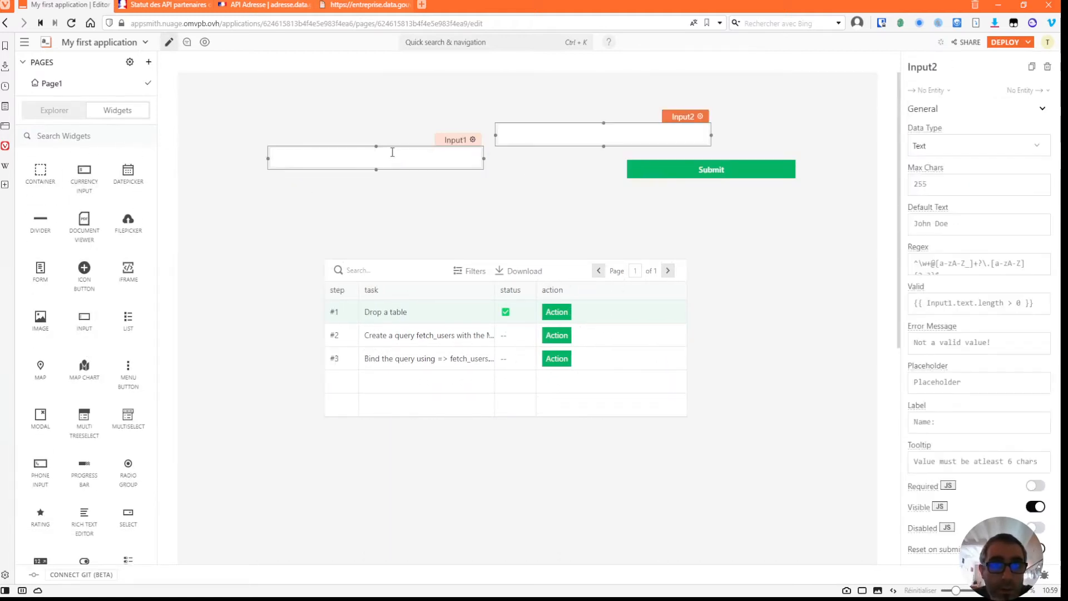
Move the Submit button down on the canvas, between the second input and the table
left_click(386, 146)
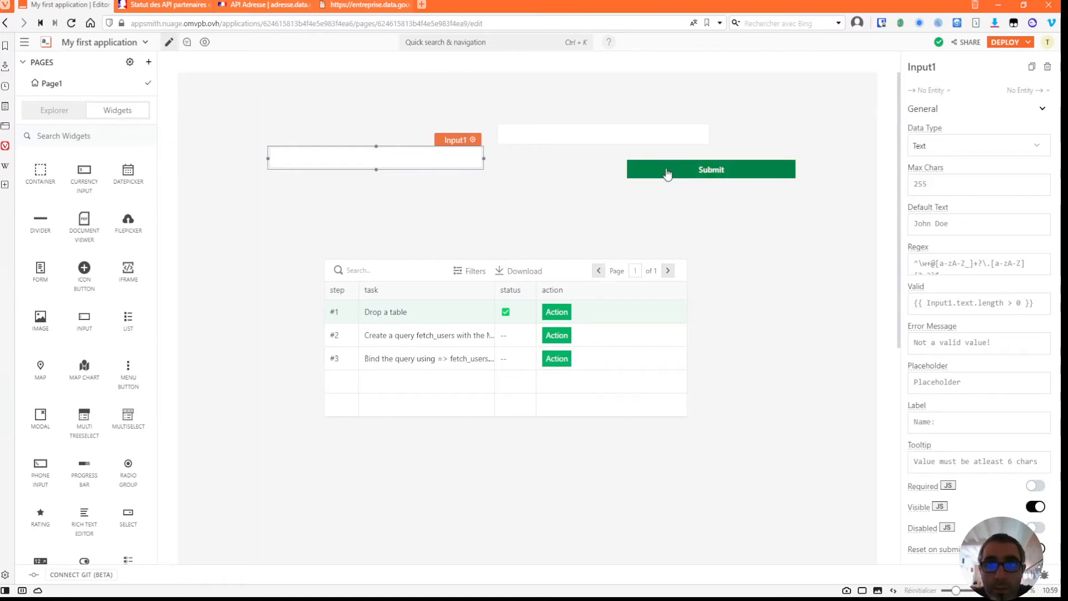
left_click(645, 195)
left_click_drag(651, 174, 567, 213)
left_click(568, 137)
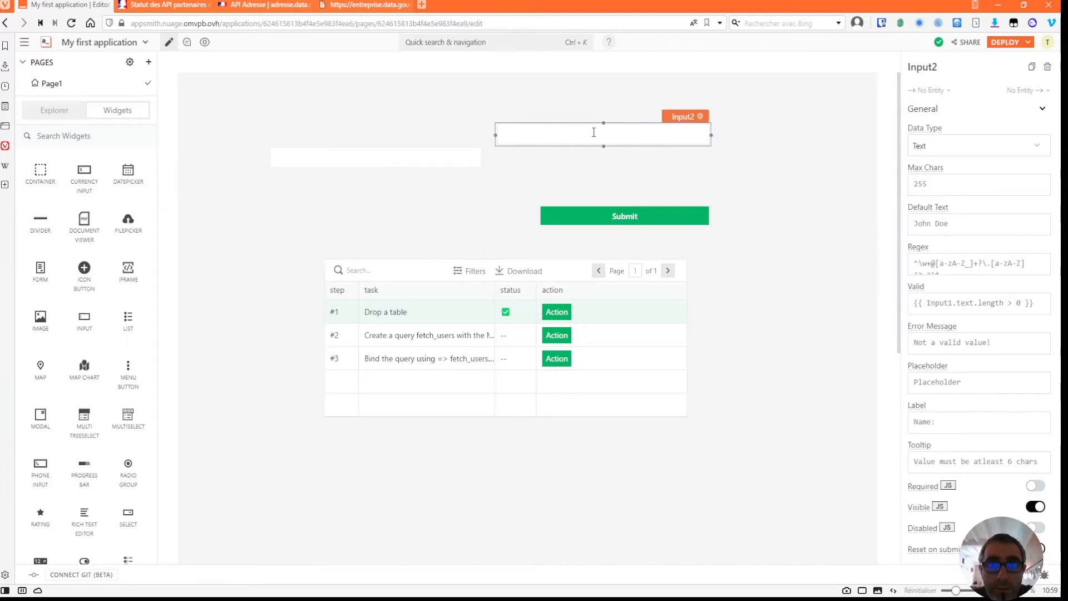
Set the label of the first input widget to Latitude
left_click(435, 157)
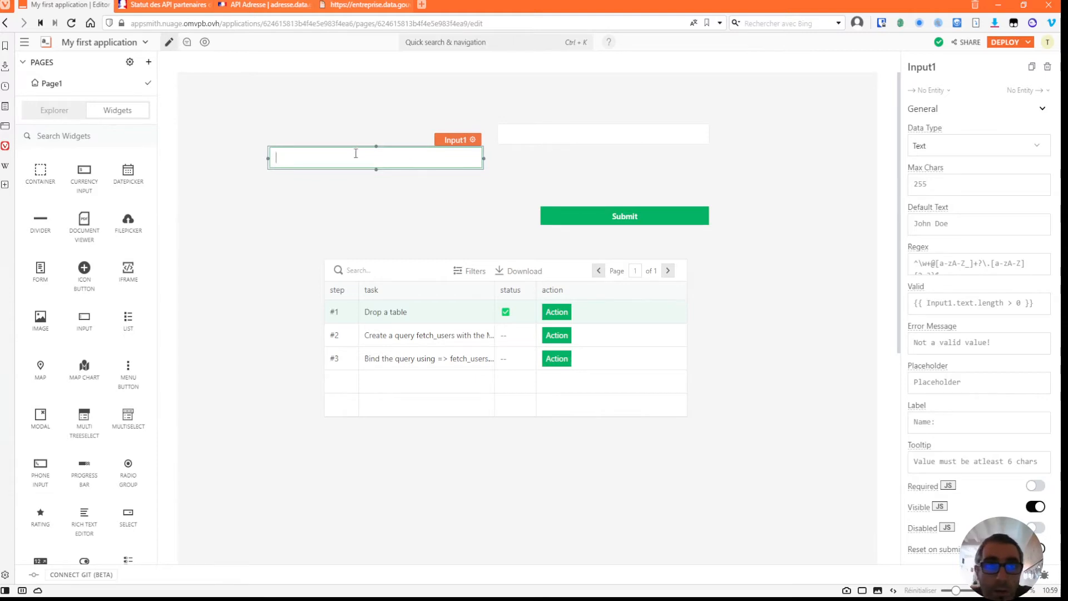
left_click(945, 418)
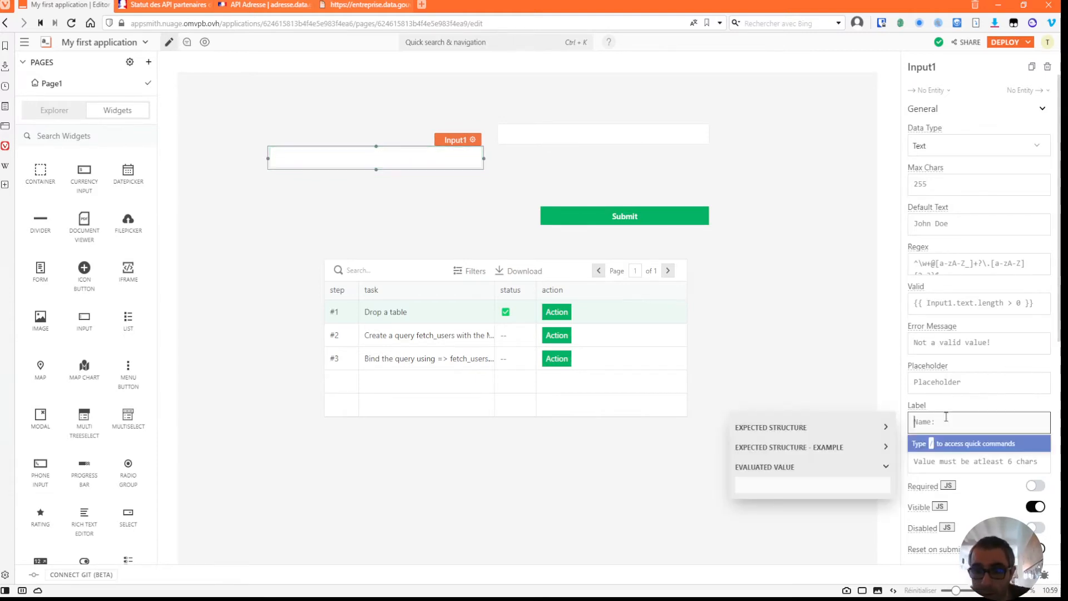
type("Latitude")
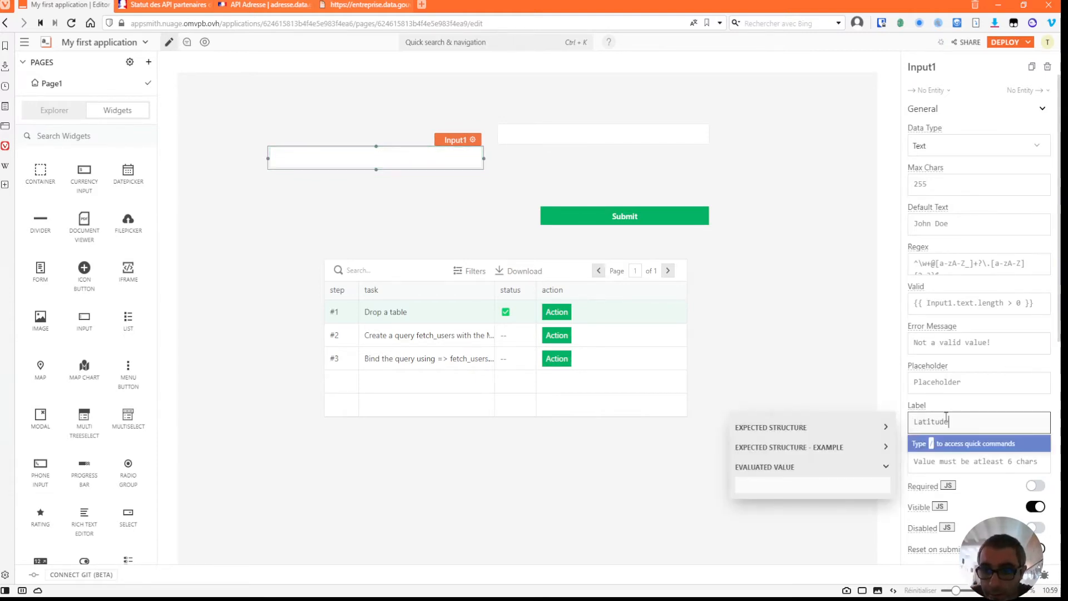
left_click(848, 313)
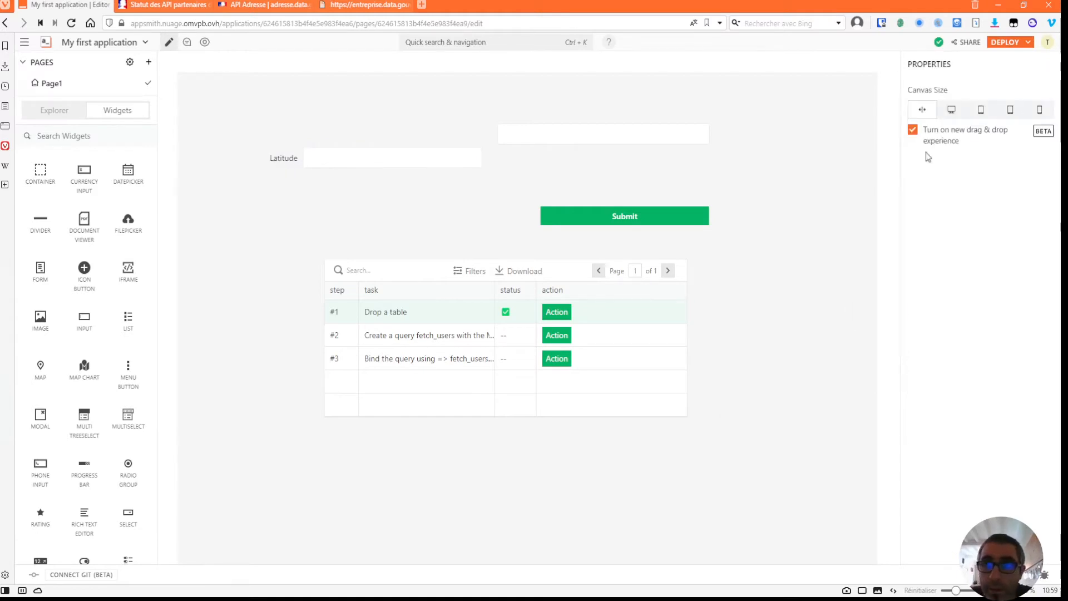
Rename the first input widget, the one labelled Latitude, to Latitude
left_click(293, 164)
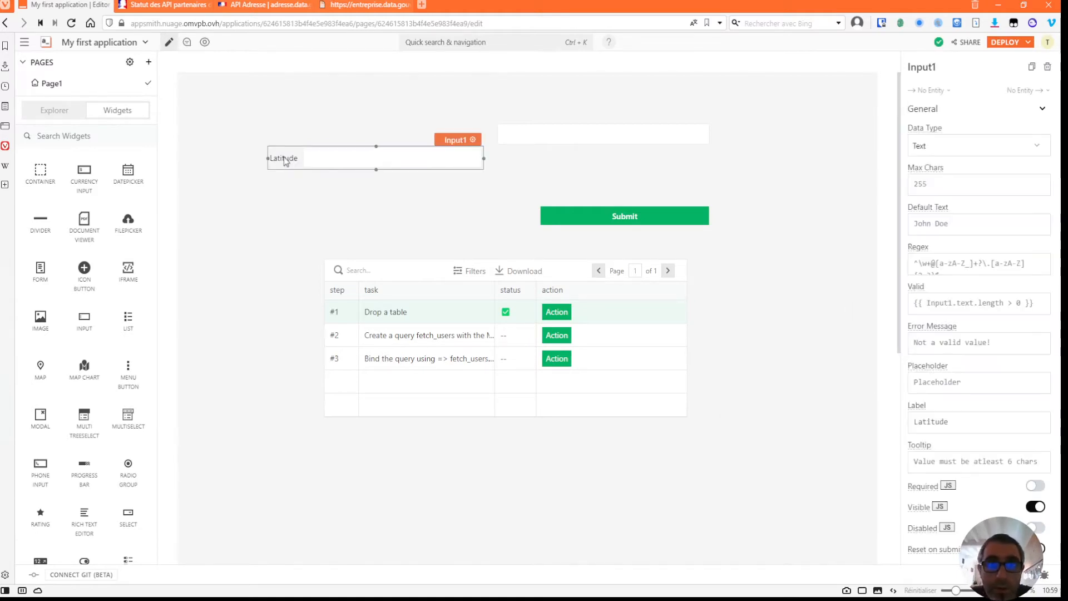
left_click(956, 64)
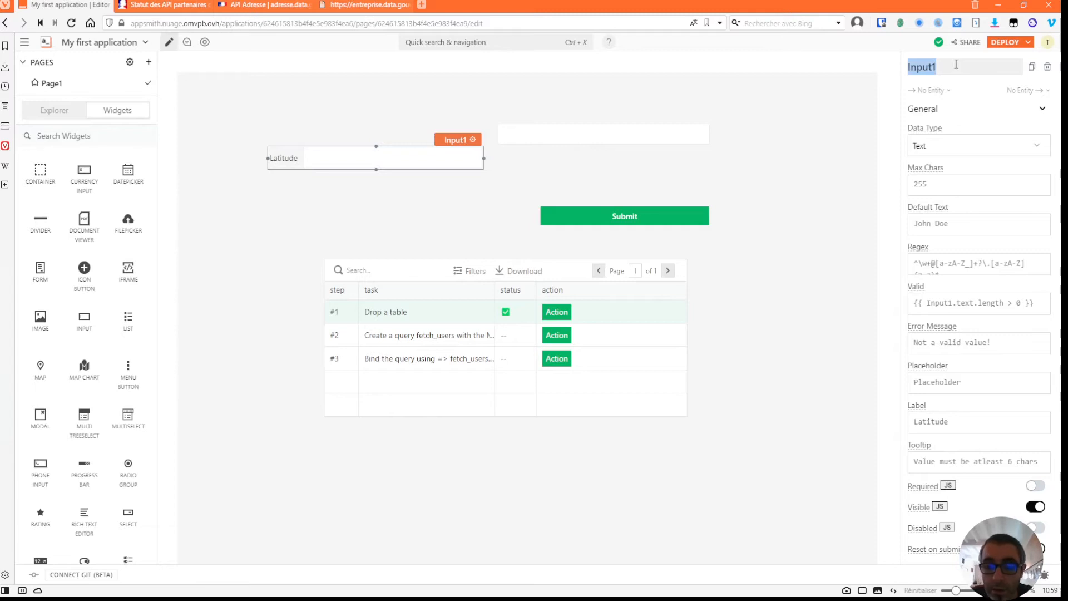
type("Latitude")
key("Return")
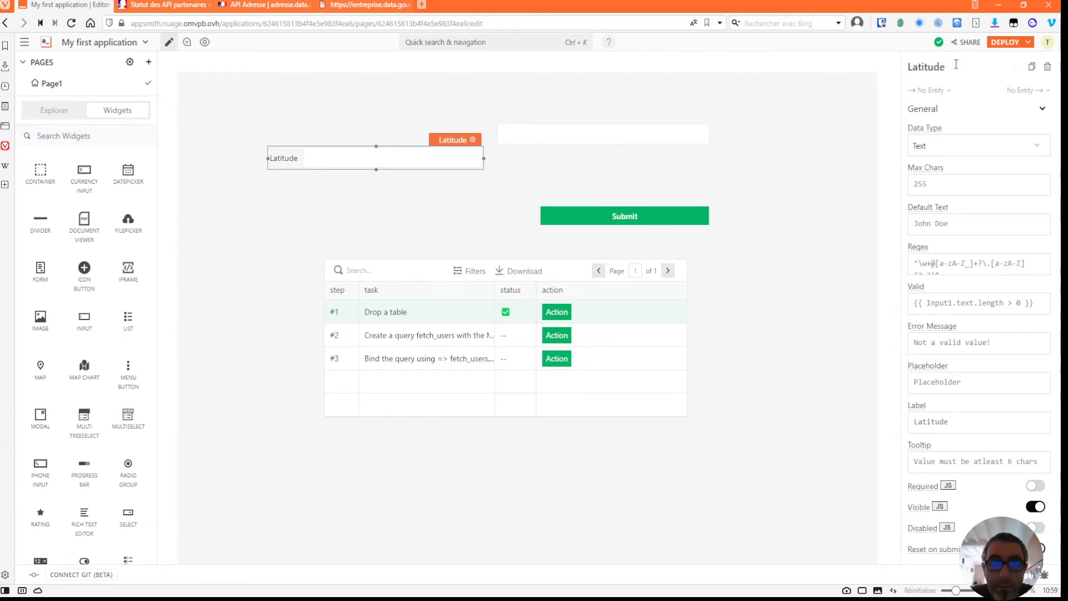
Rename the second input widget to Longitude and set its label to Longitude
left_click(555, 133)
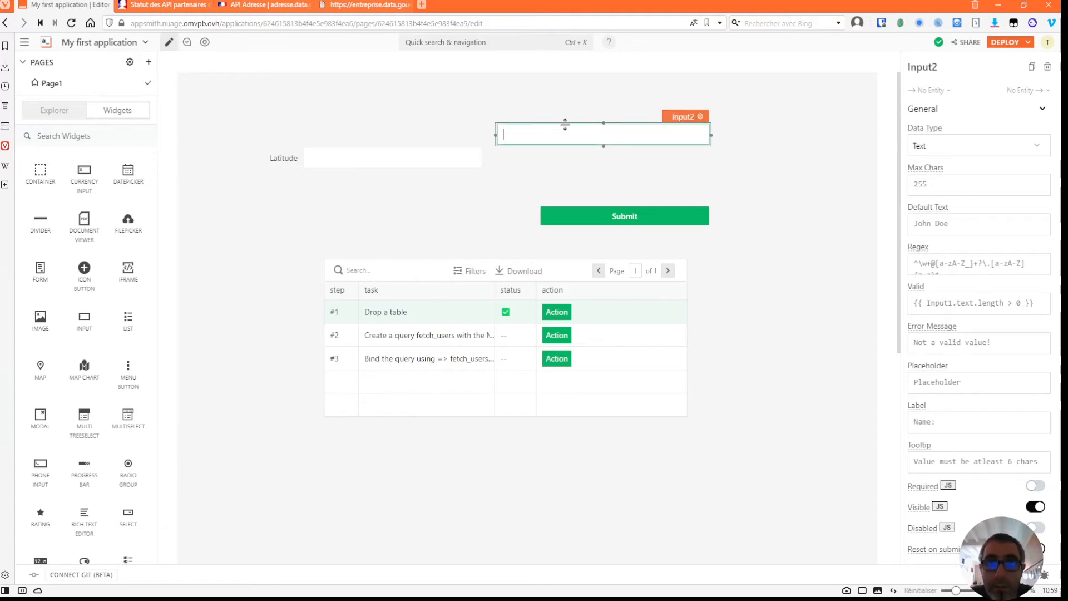
left_click(945, 67)
type("Longitude")
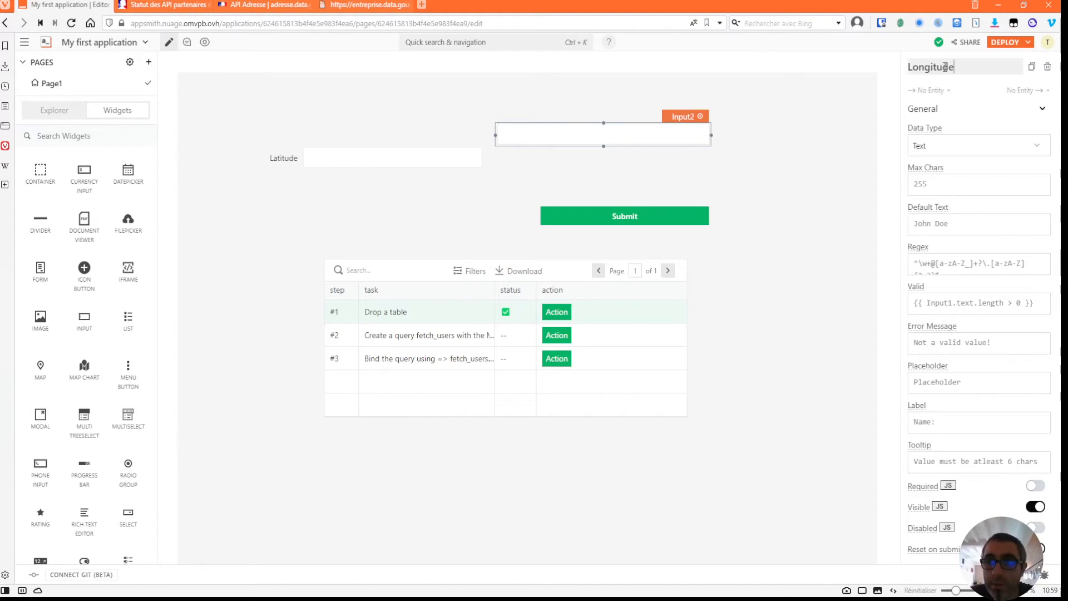
left_click(933, 421)
type("Longitude")
key("Return")
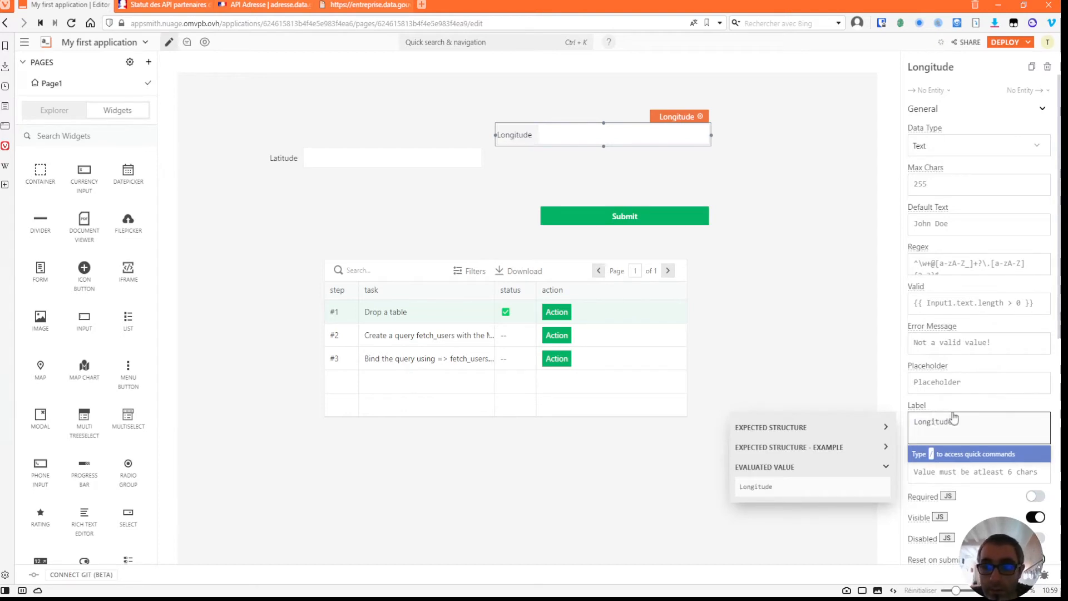
key("BackSpace")
left_click(851, 340)
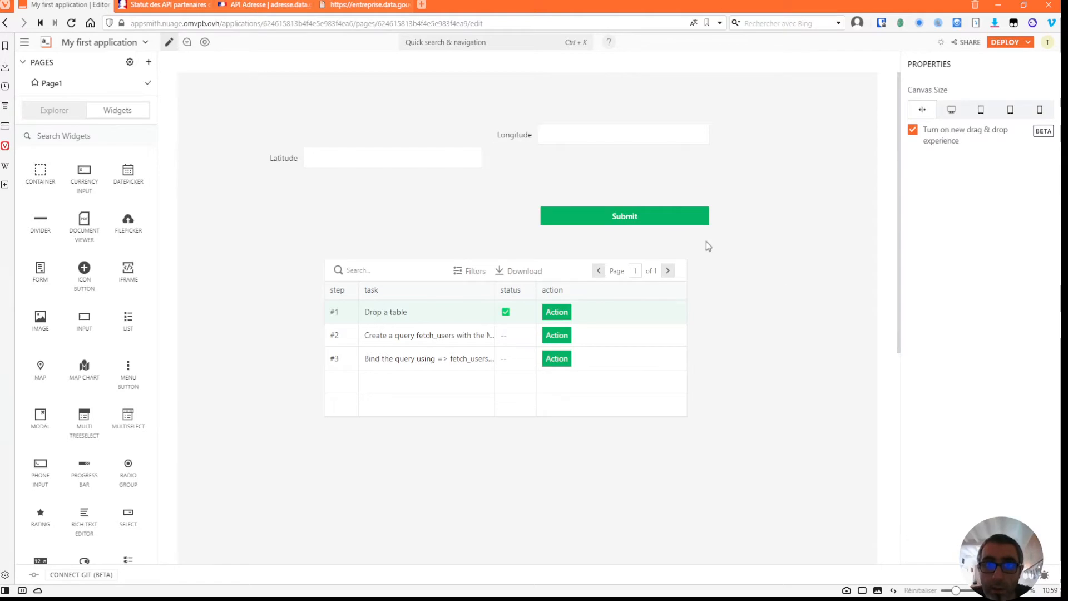
Change the label of the Submit button to Rechercher
left_click(629, 220)
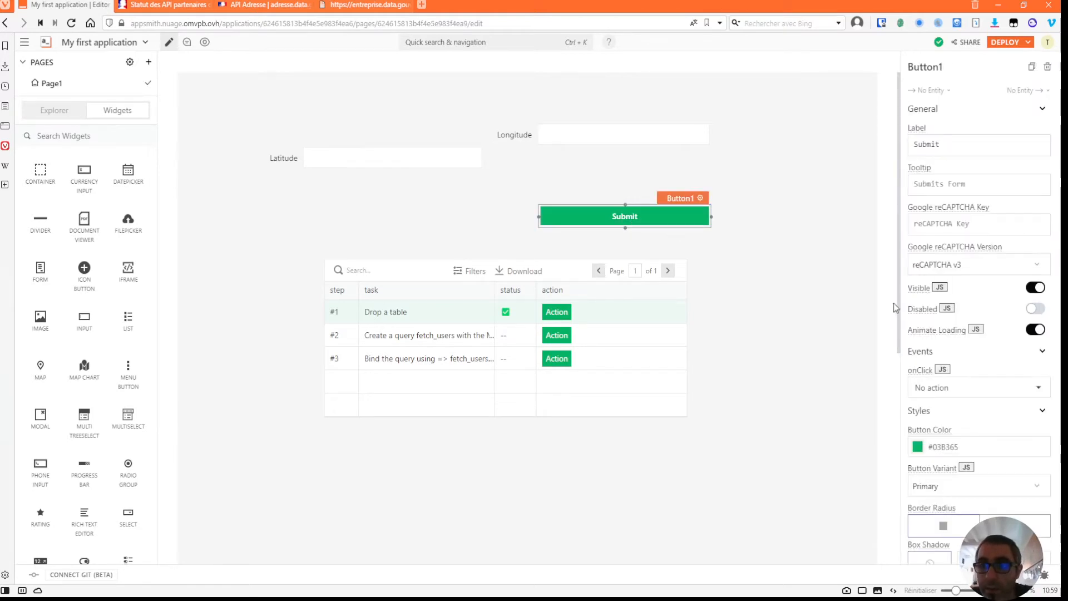
left_click(908, 148)
double_click(908, 148)
type("R")
type("chercher")
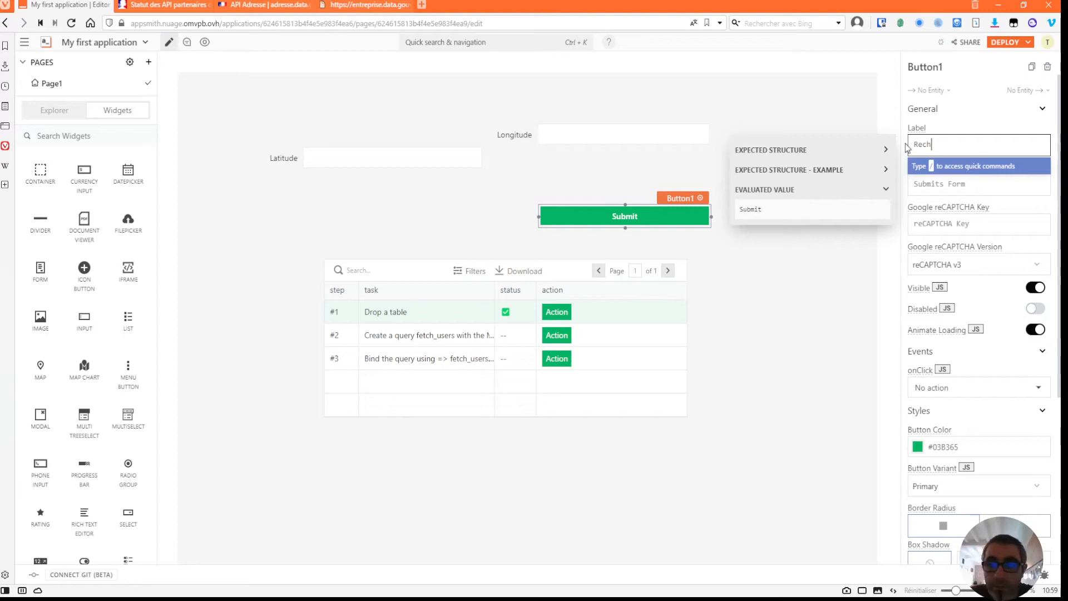
left_click(784, 259)
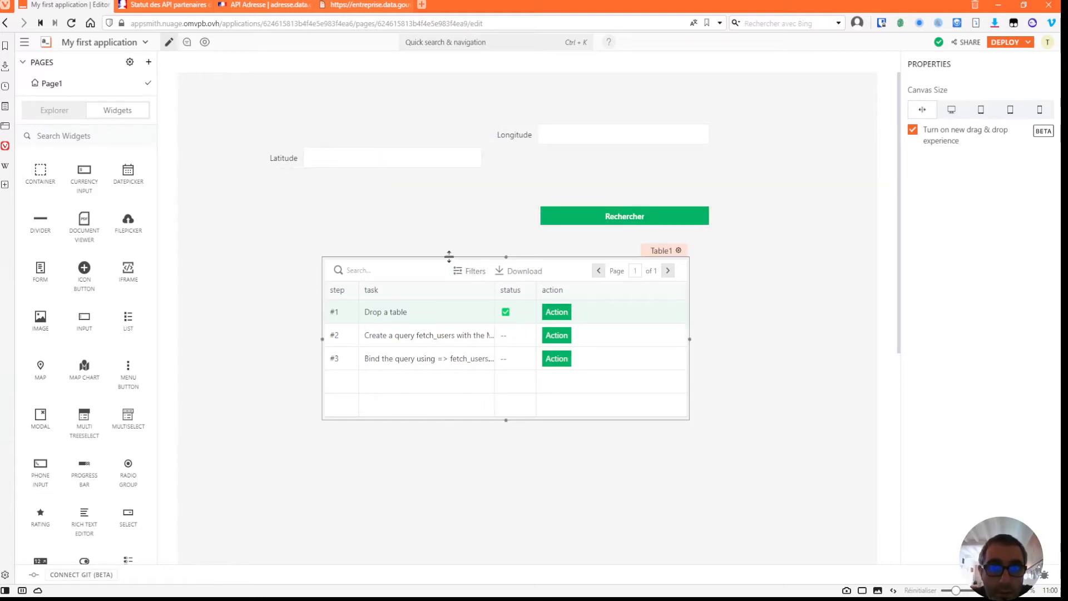
Move the table lower on the canvas and align the Longitude input horizontally with the Latitude input
left_click_drag(424, 267, 429, 322)
left_click(554, 436)
left_click(525, 134)
left_click_drag(533, 137, 540, 158)
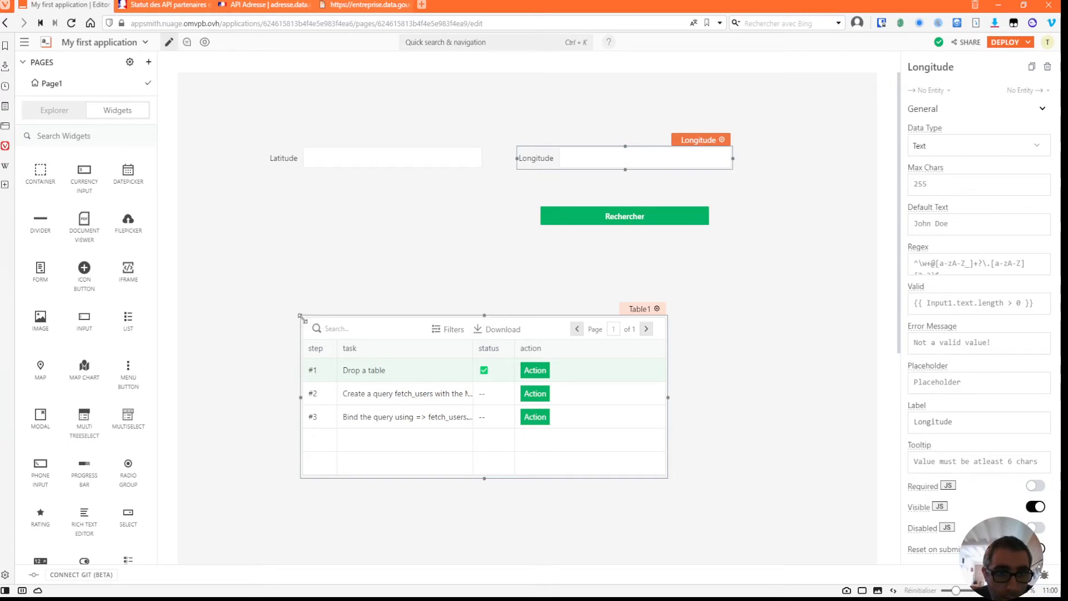
Enlarge the table upwards and widen it on both sides to nearly the full canvas width
left_click_drag(300, 316, 203, 281)
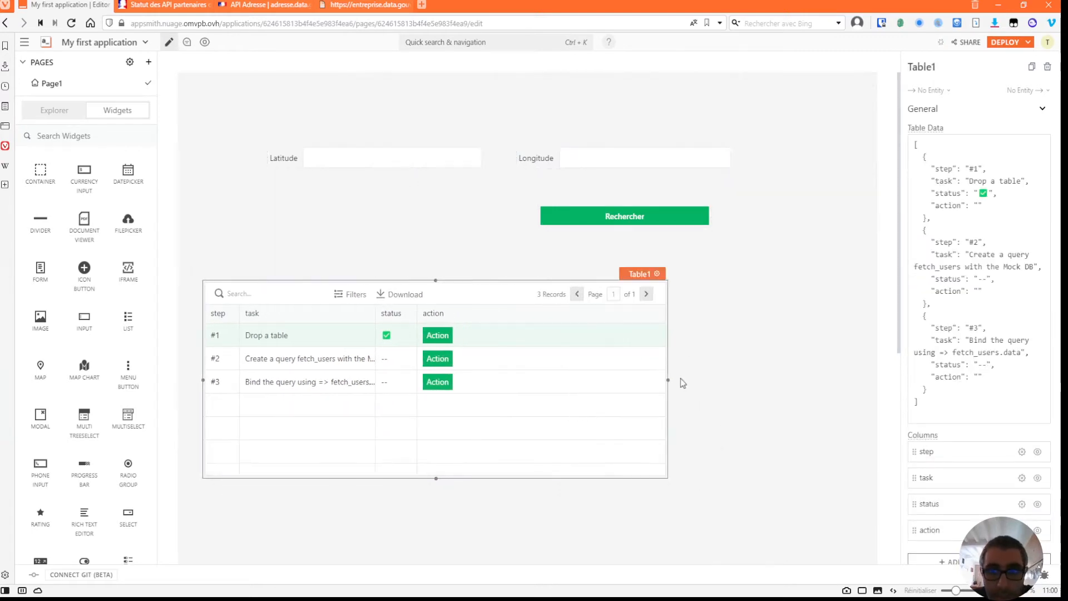
left_click_drag(670, 379, 863, 370)
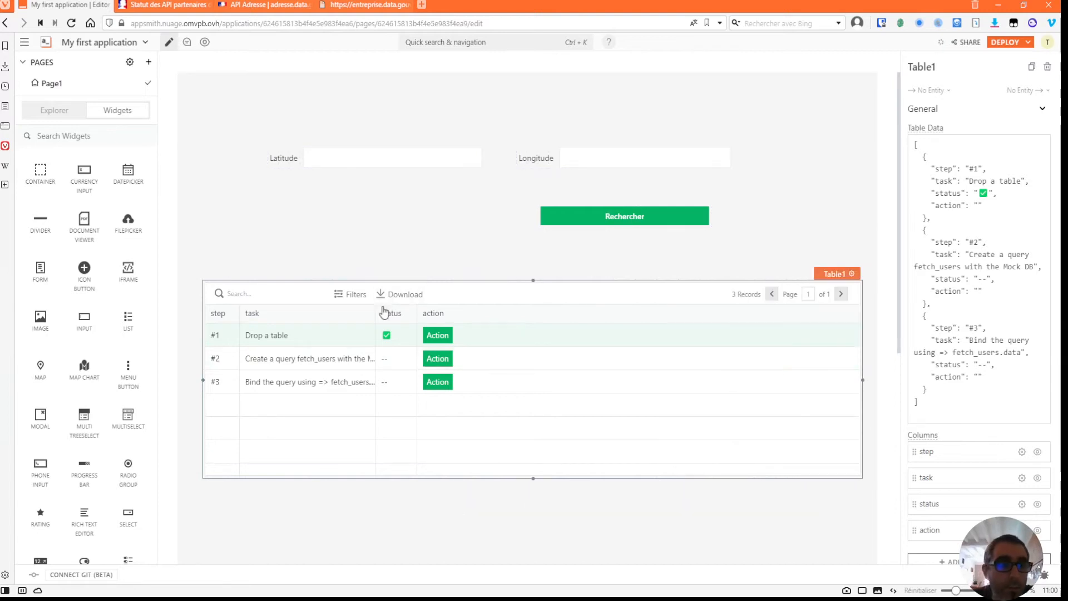
Add query parameter keys lat and long to the Api1 query, following the parameter names in the sample near_point URL
left_click(52, 110)
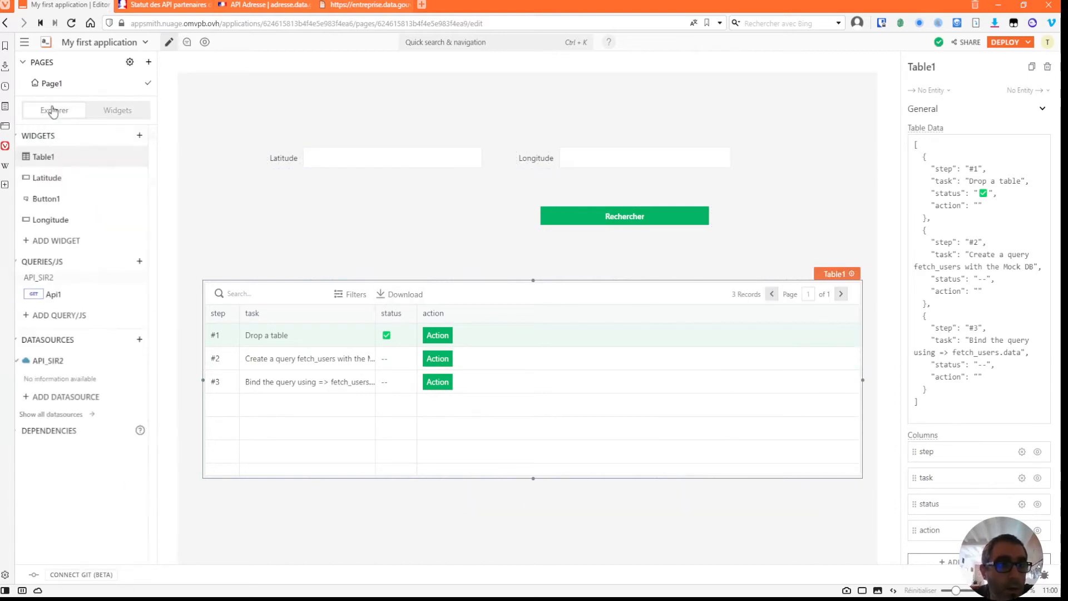
left_click(71, 299)
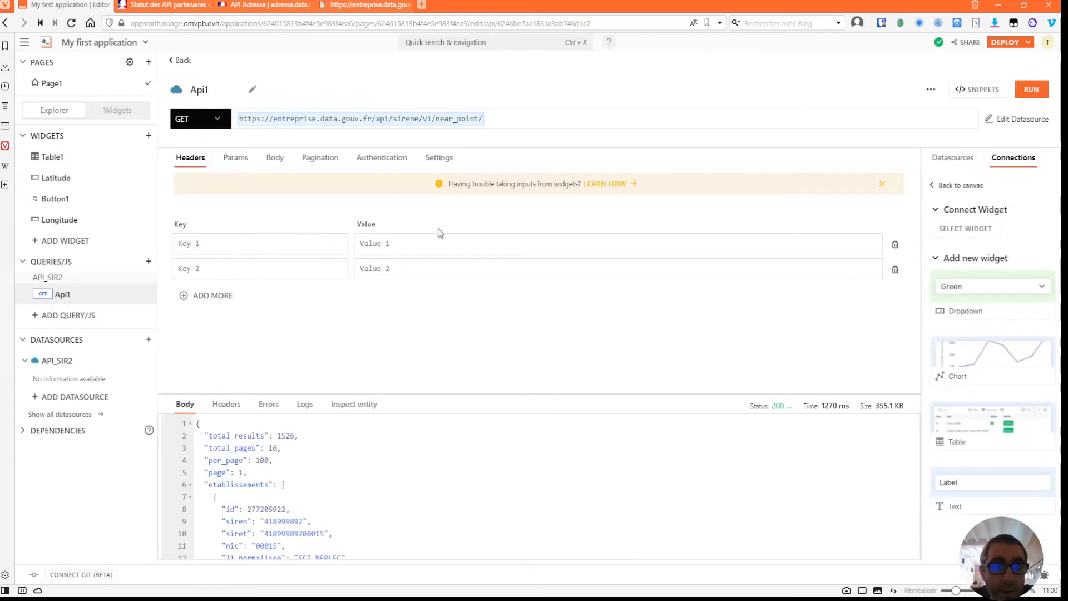
left_click(233, 161)
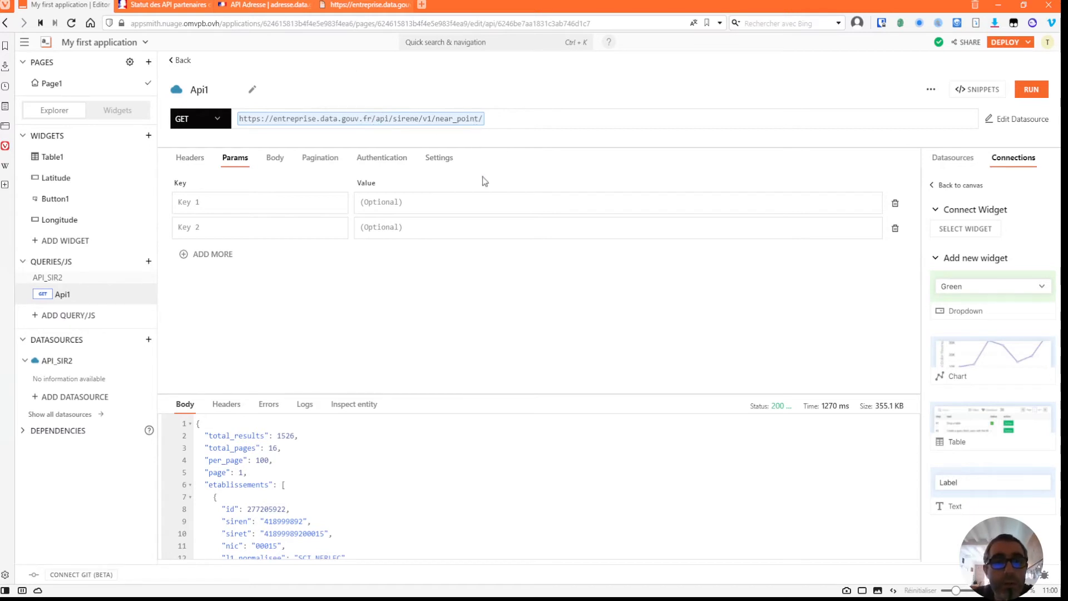
left_click(359, 6)
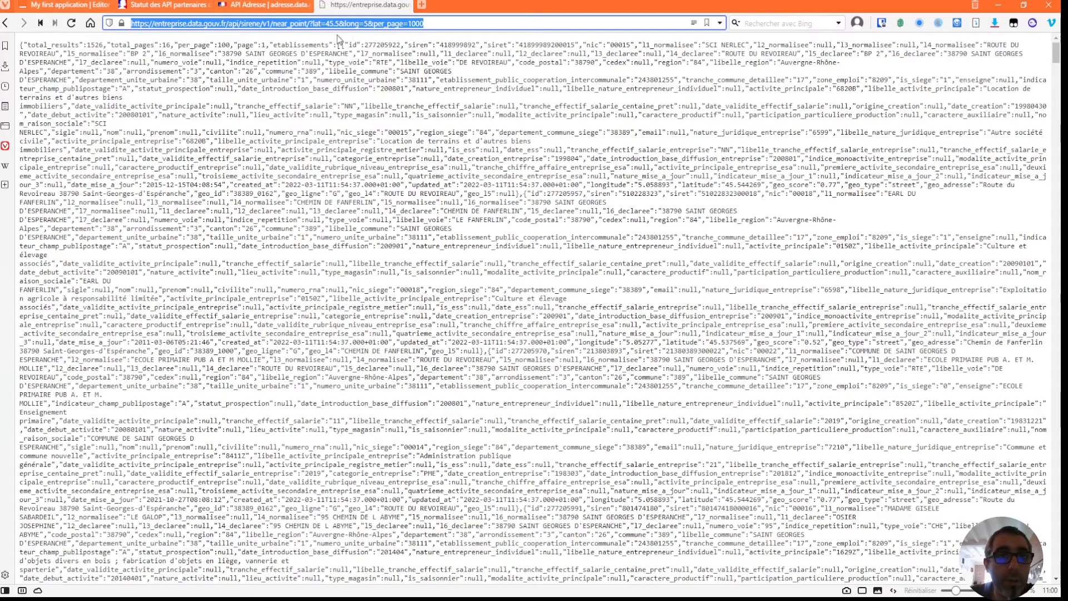
left_click(77, 14)
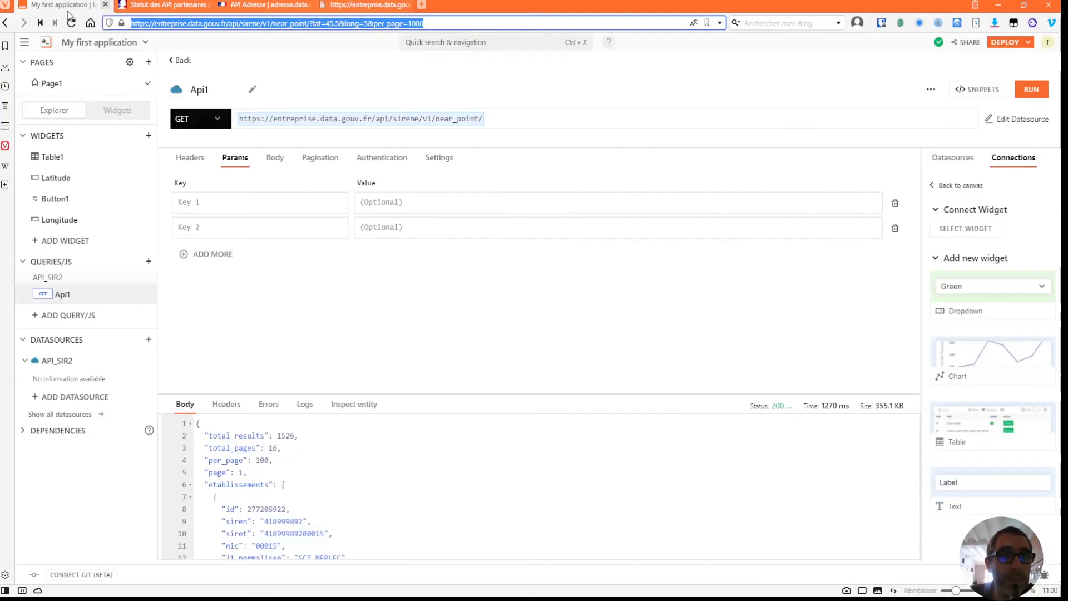
left_click(283, 199)
type("lat")
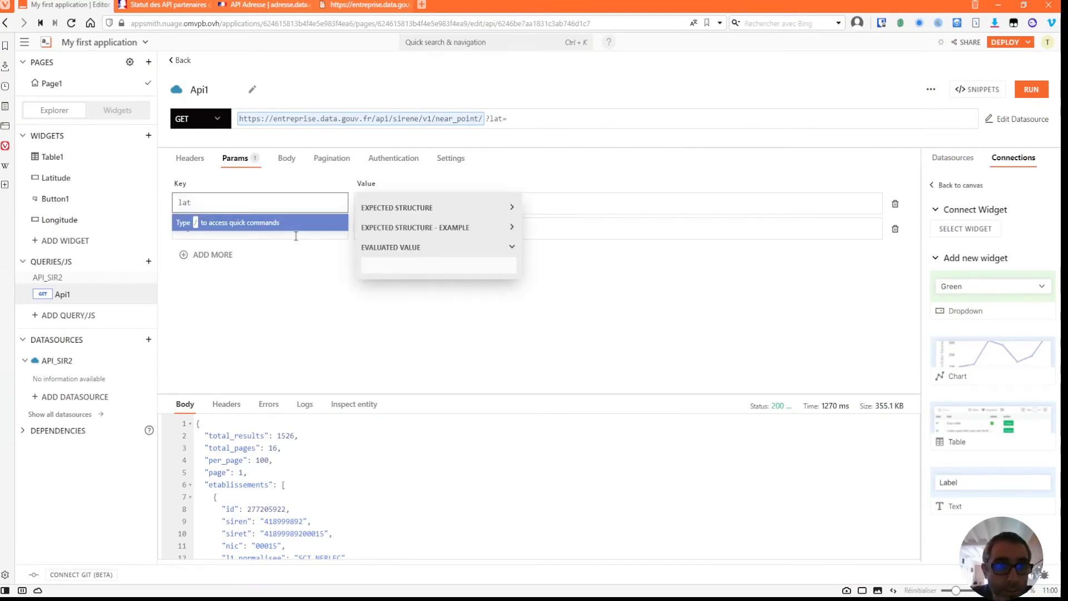
left_click(295, 233)
type("long")
left_click(282, 309)
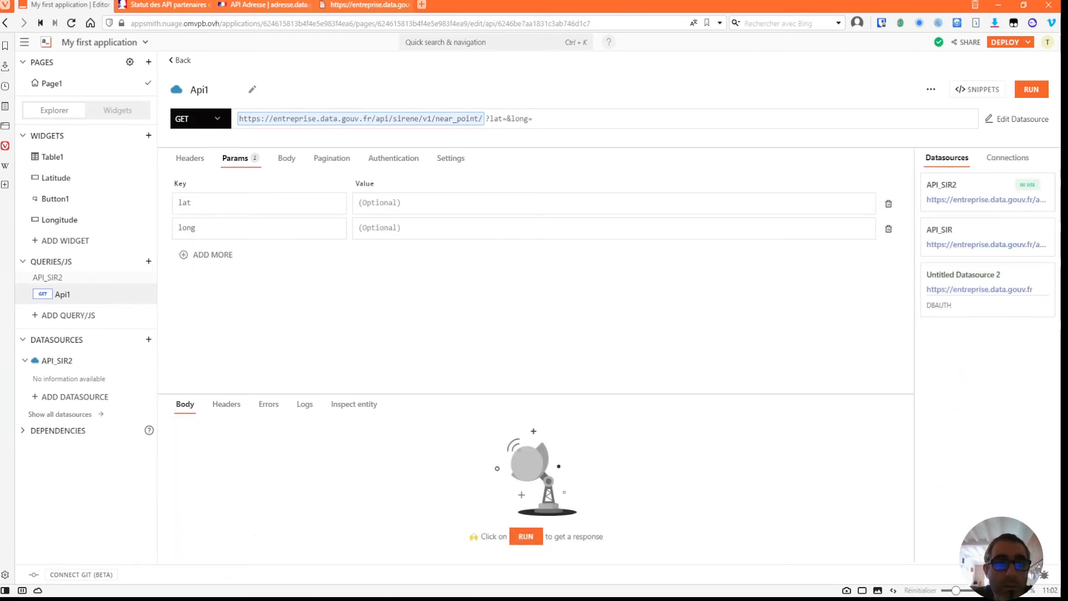
Add a third query parameter with the key per_page to the Api1 query
left_click(206, 254)
left_click(210, 253)
type("pe")
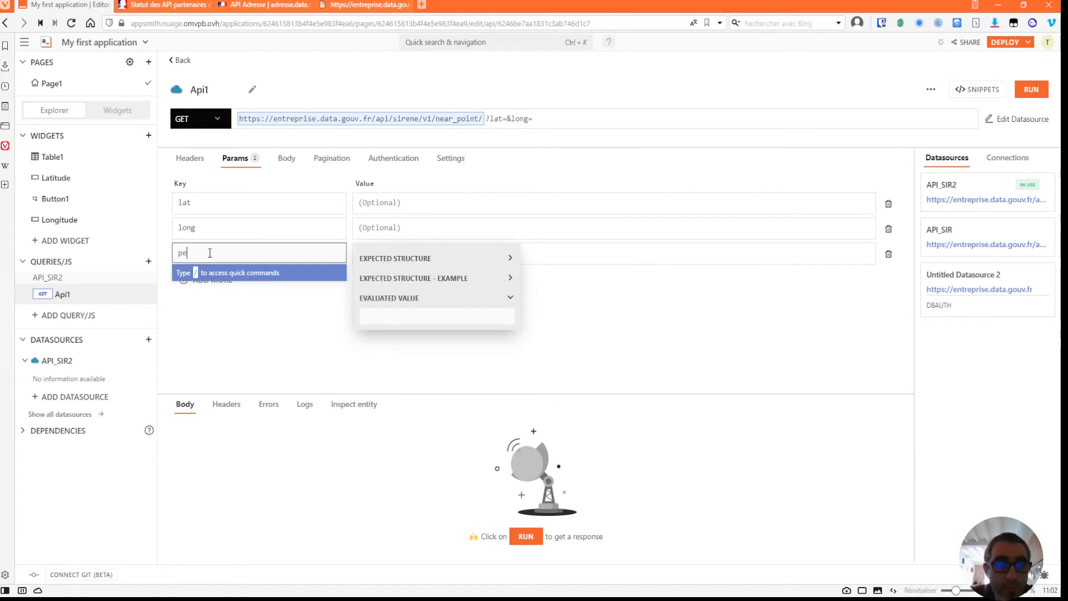
type("r_pag")
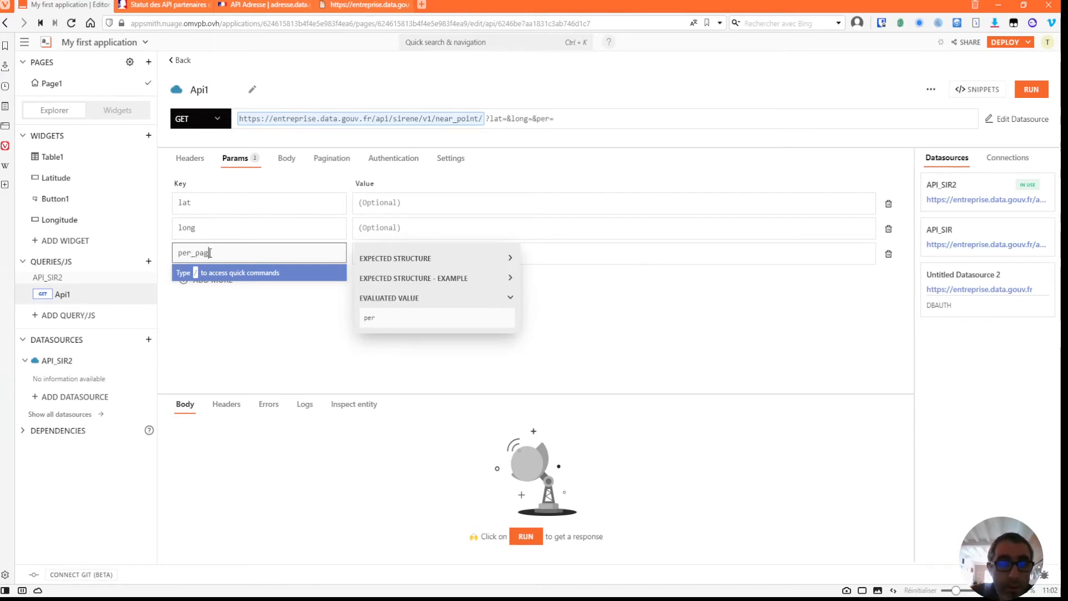
type("e")
left_click(272, 336)
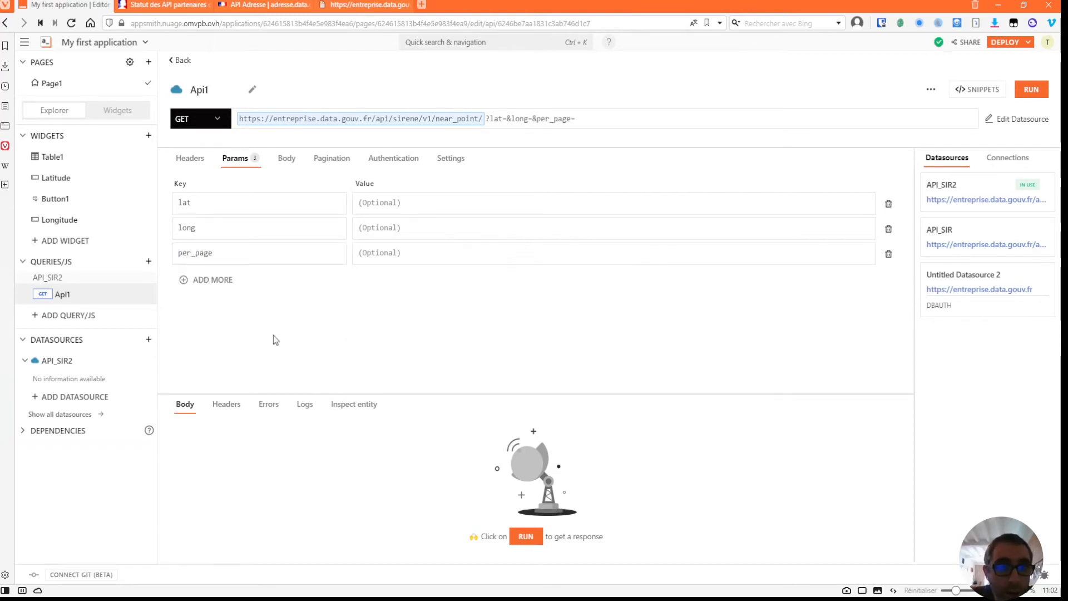
Bind the lat parameter to {{Latitude.text}} and the long parameter to {{Longitude.text}}
left_click(424, 200)
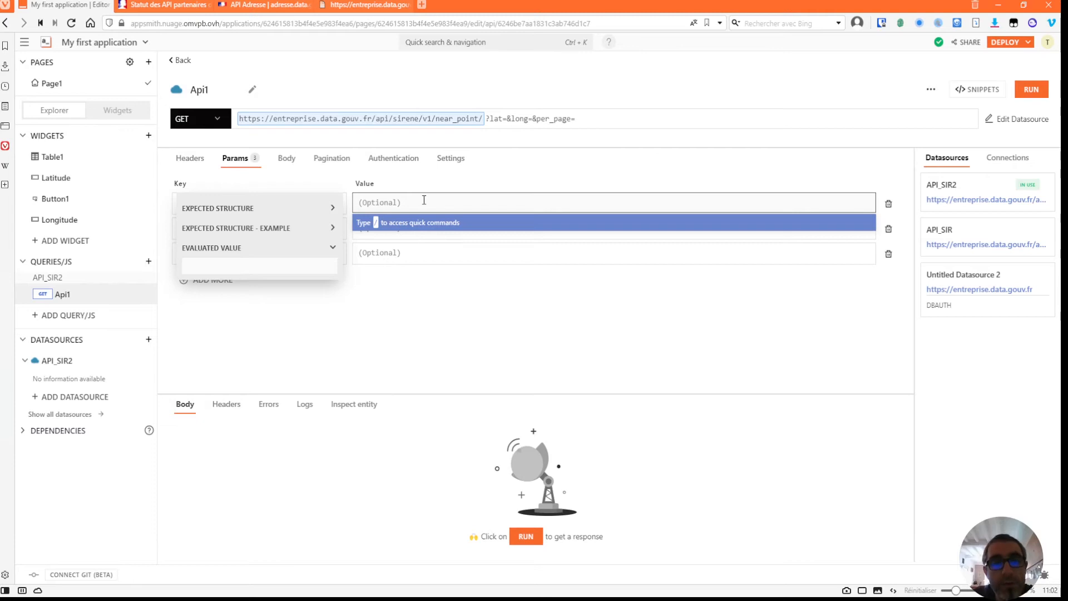
type("{{")
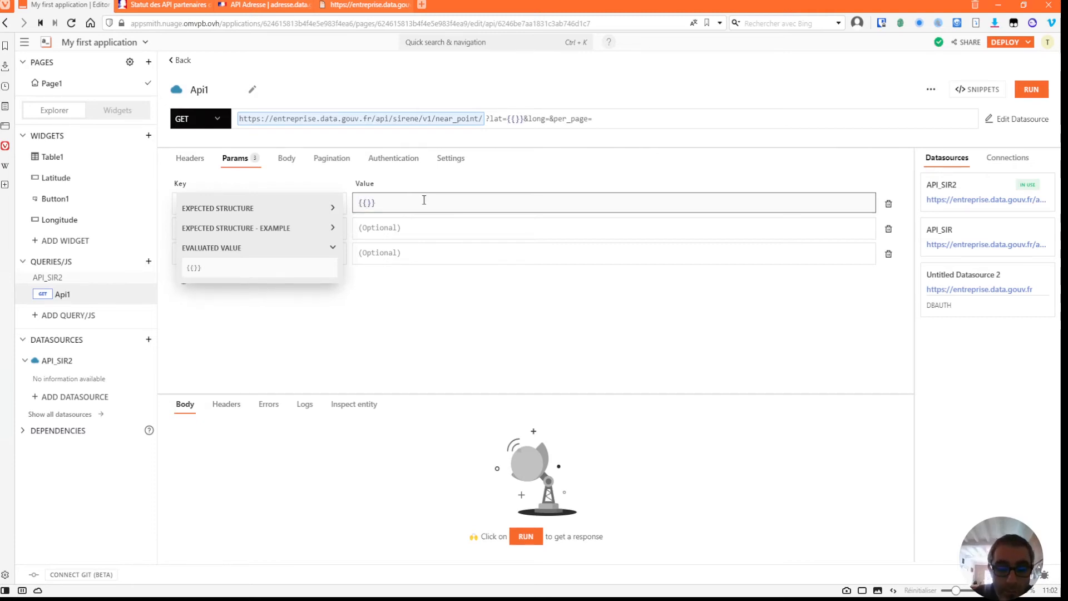
type("Latitude.text")
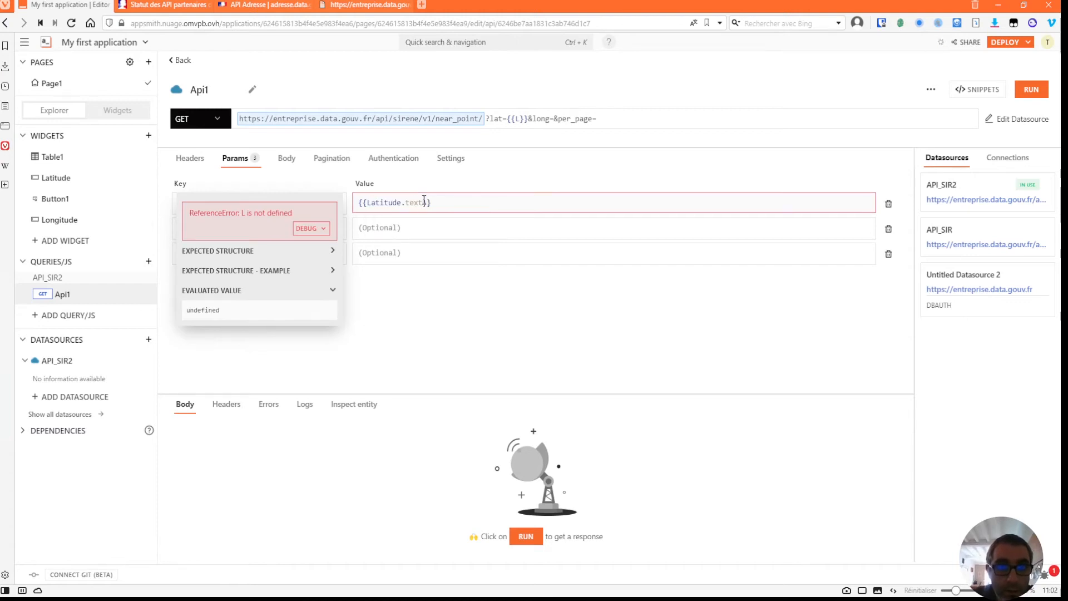
left_click(412, 228)
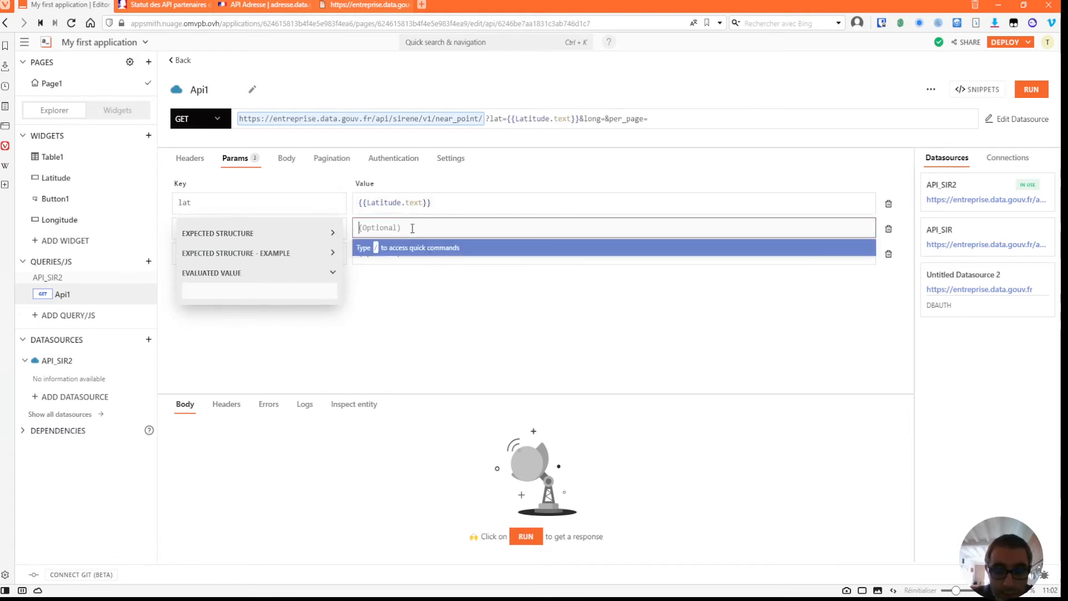
type("{{L")
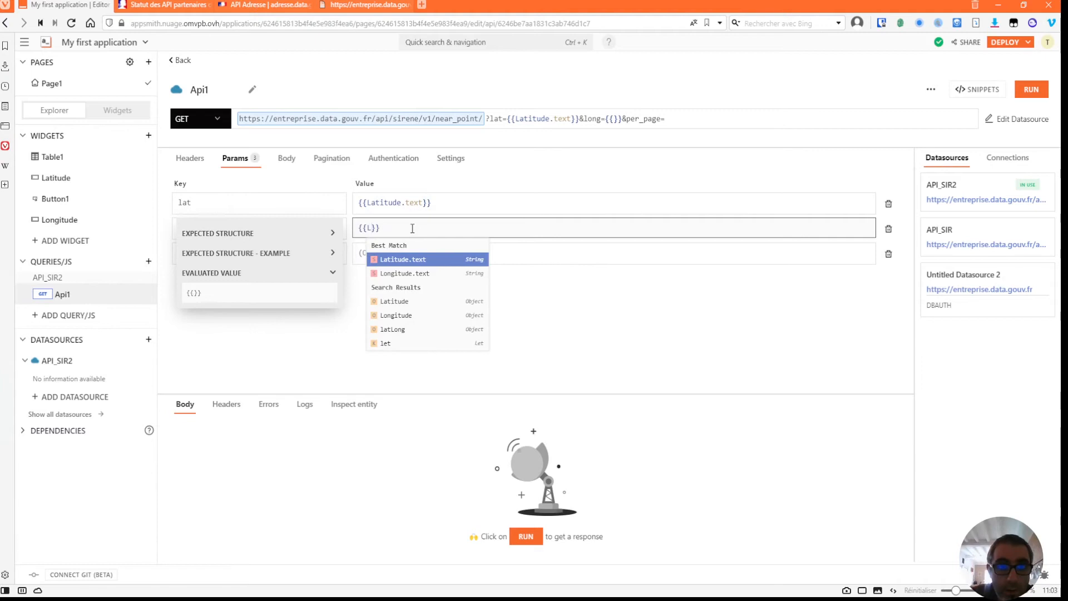
type("on")
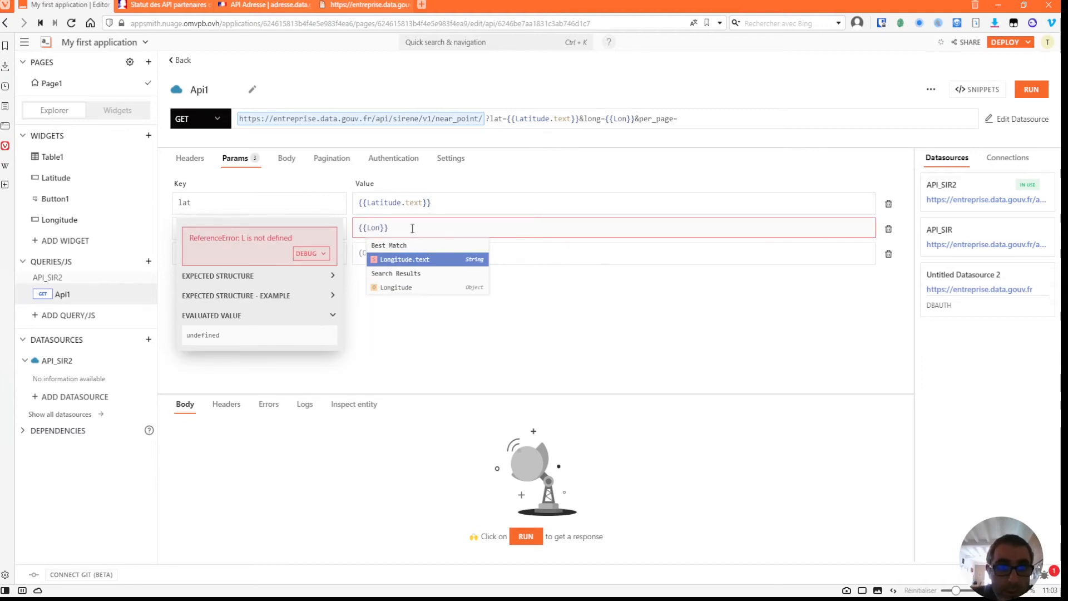
left_click(410, 259)
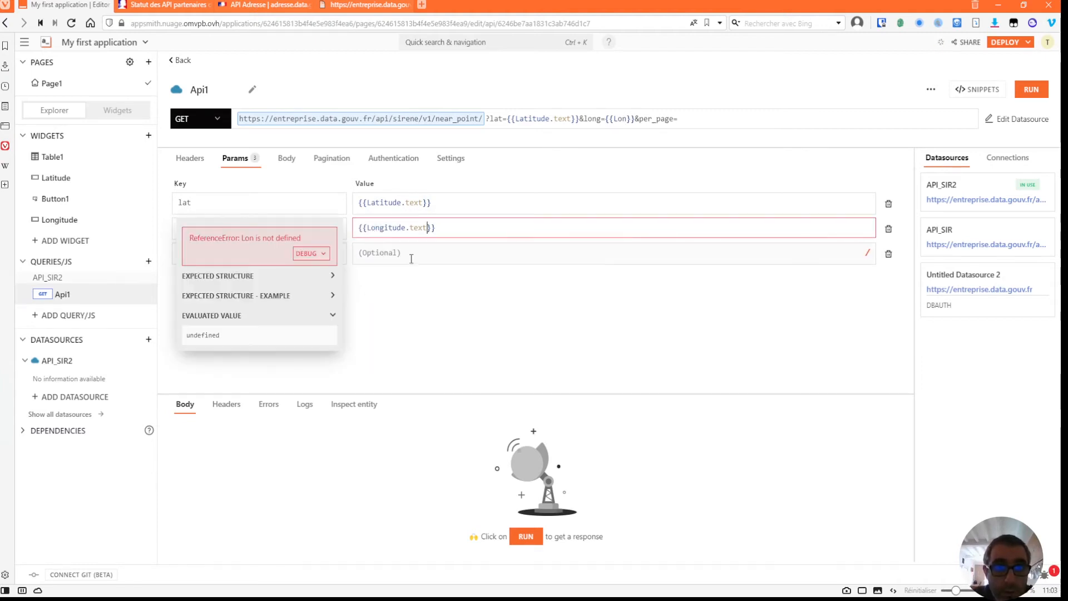
Set the per_page parameter to 1000 and run the Api1 query
left_click(410, 252)
type("1000")
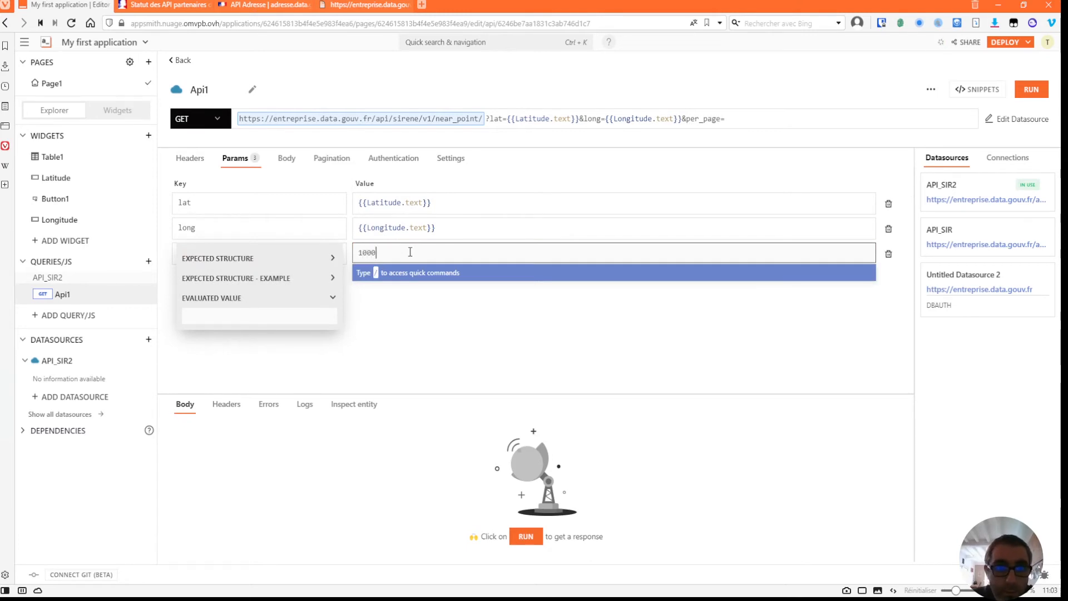
left_click(428, 336)
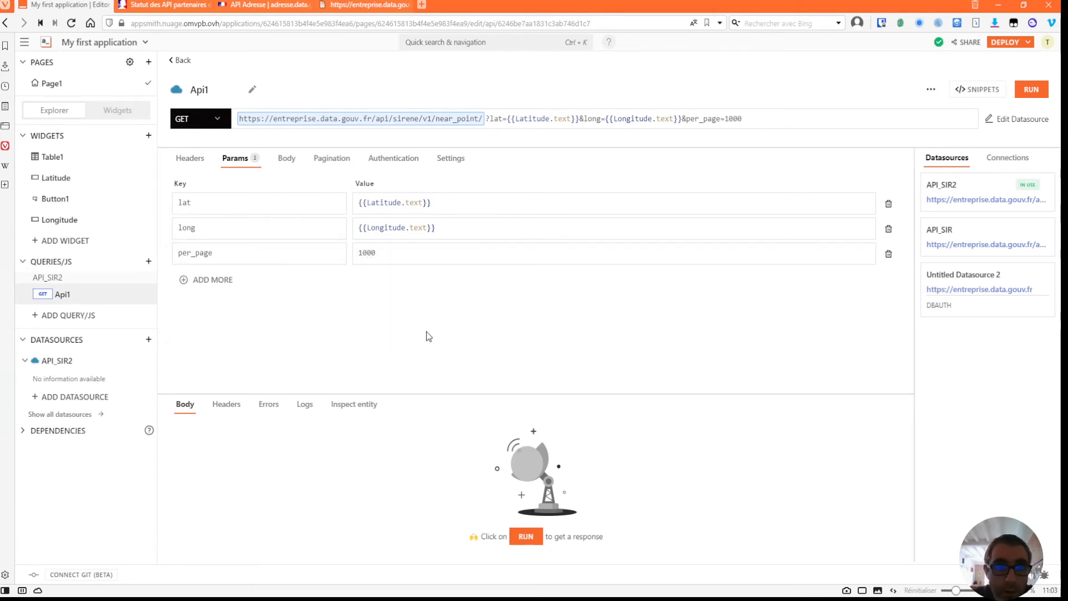
left_click(1032, 91)
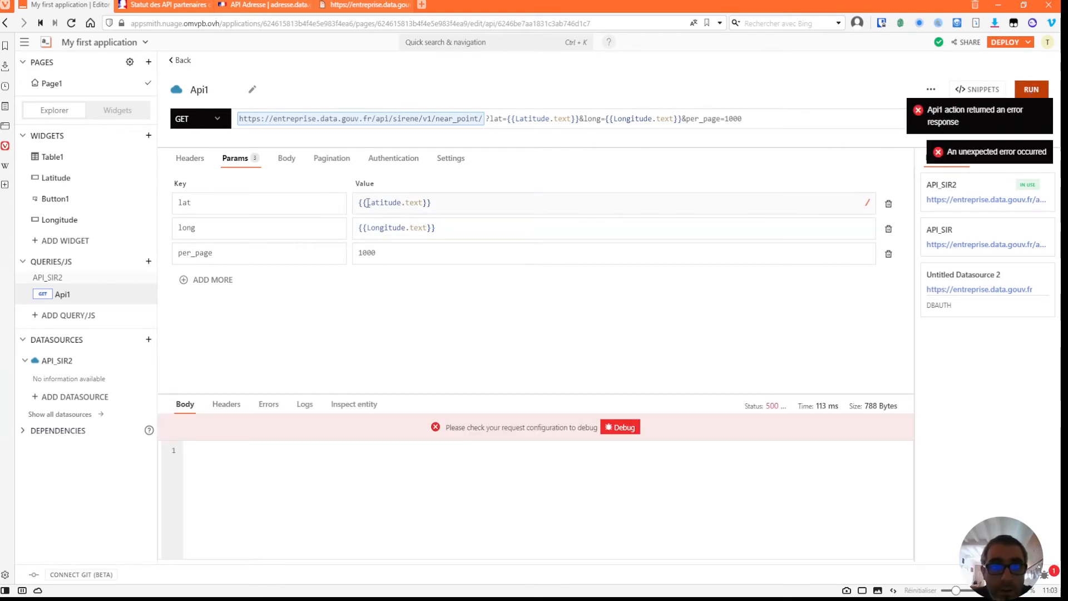
Enter 10 in the Latitude input and 5 in the Longitude input on the page canvas
left_click(124, 110)
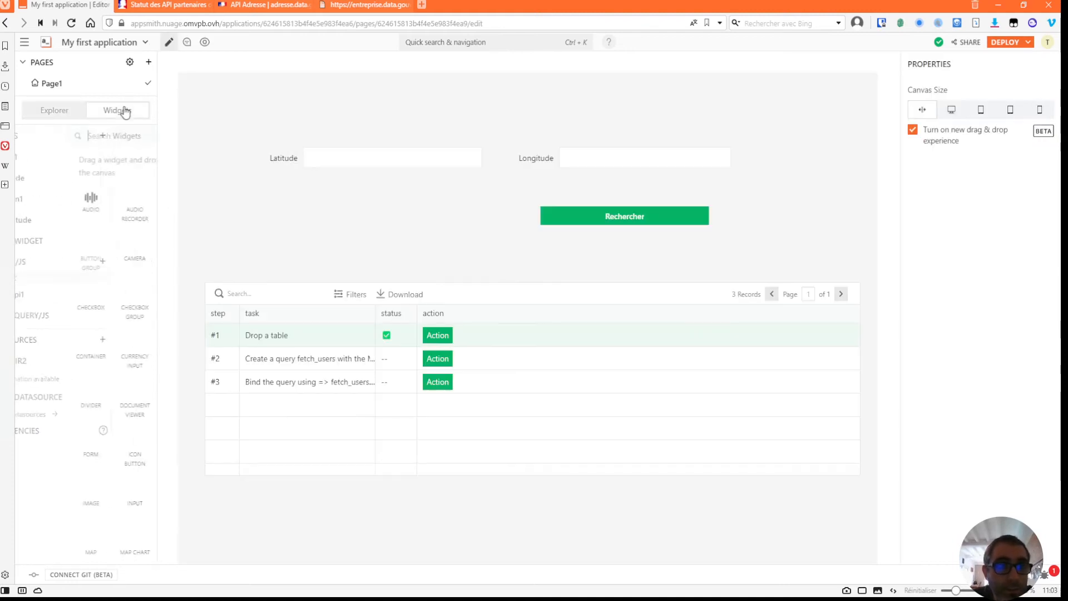
left_click(347, 158)
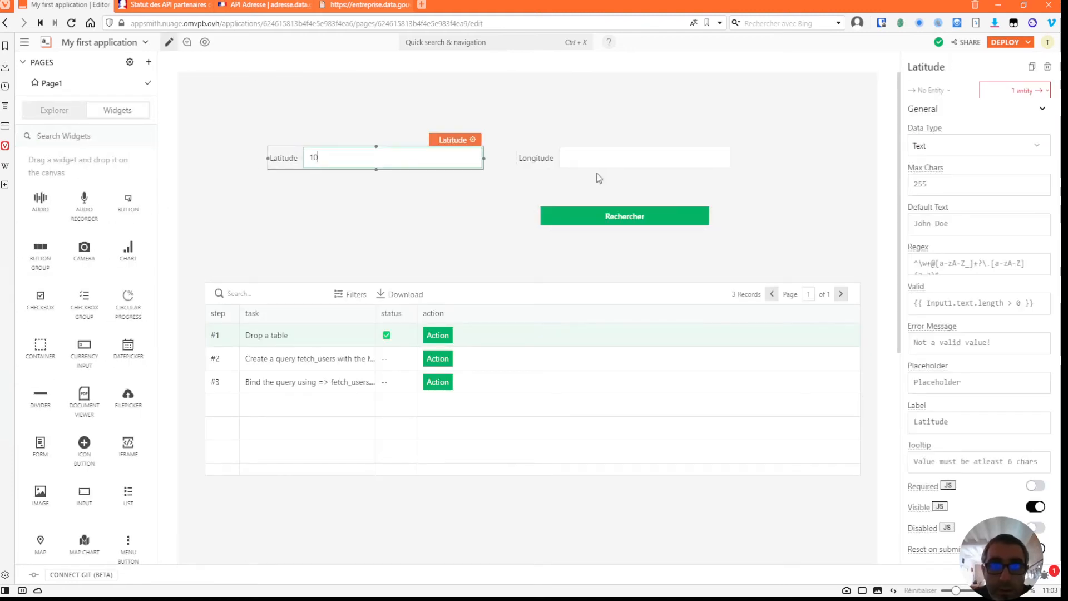
left_click(608, 156)
type("5")
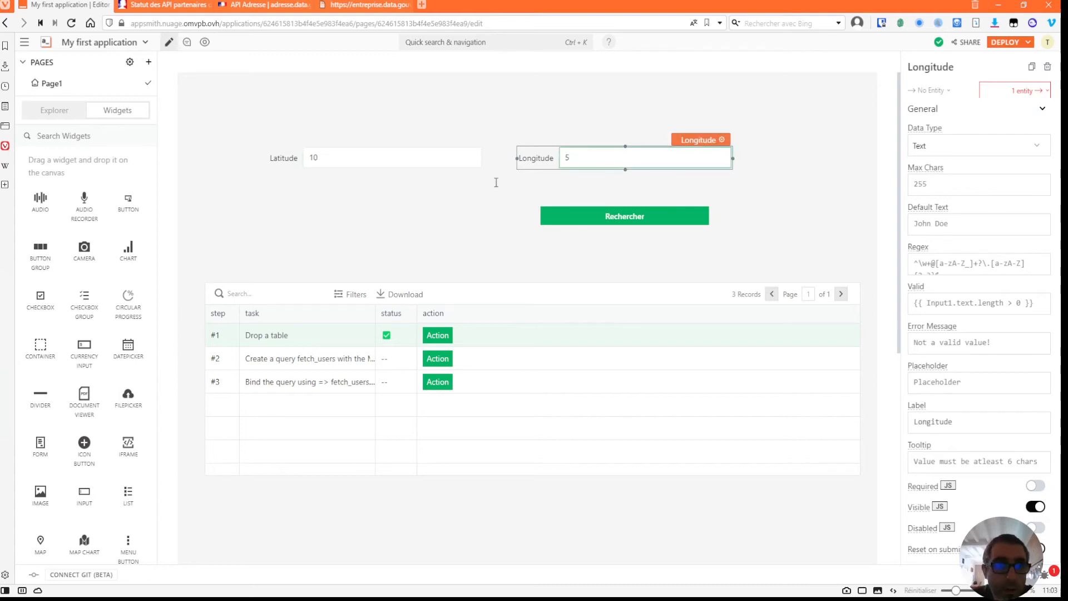
left_click(312, 237)
Open the Api1 query's parameters and run the query with the entered test coordinates
left_click(56, 111)
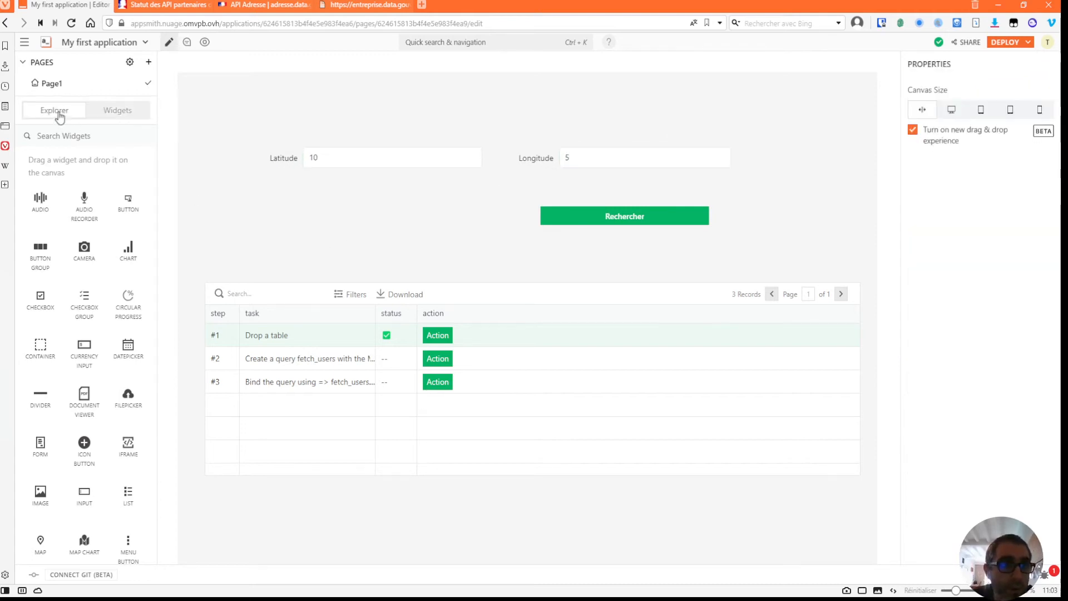
left_click(63, 295)
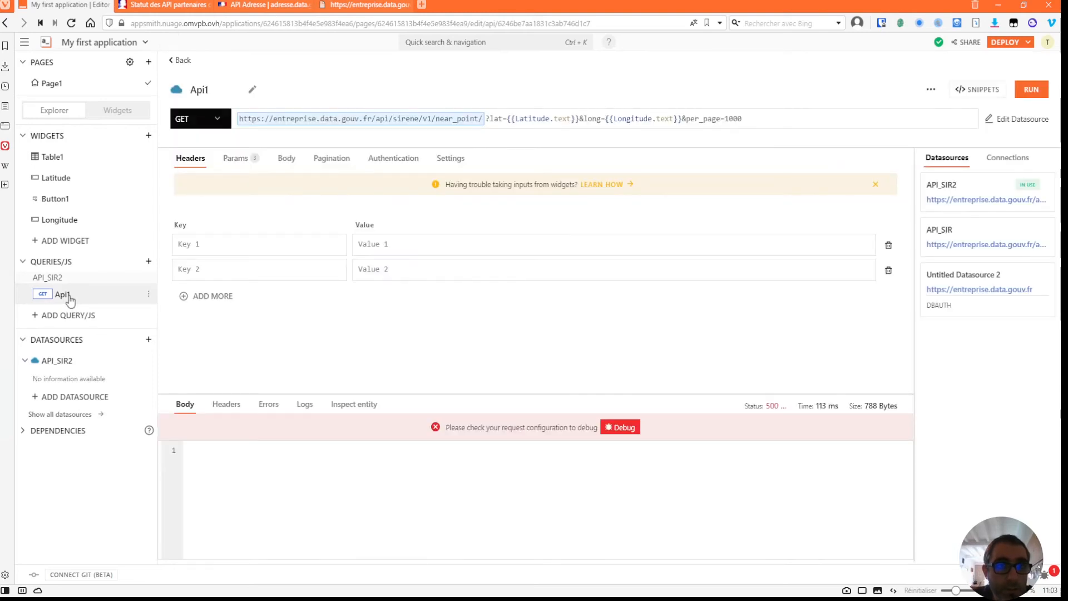
left_click(237, 158)
left_click(1029, 91)
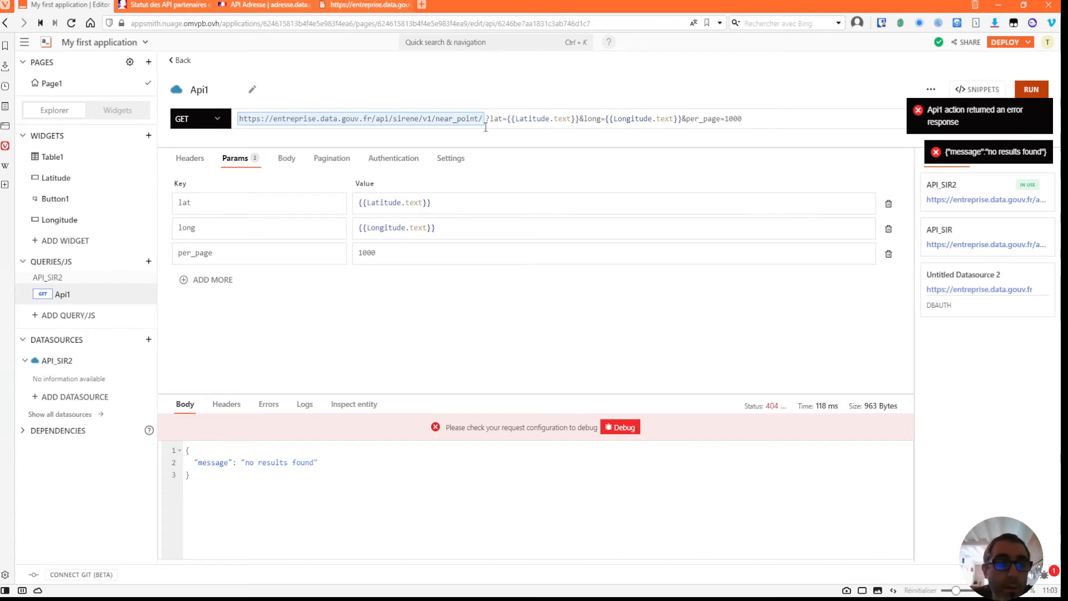
Check the coordinates in the sample near_point URL, then set the page's Latitude input to 45
left_click(108, 114)
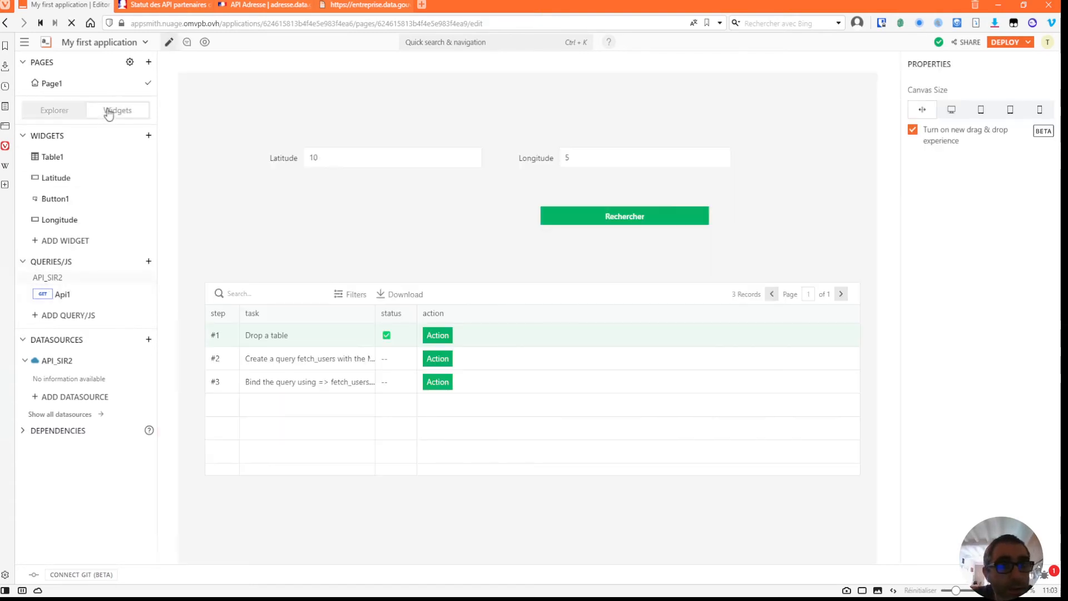
left_click(358, 4)
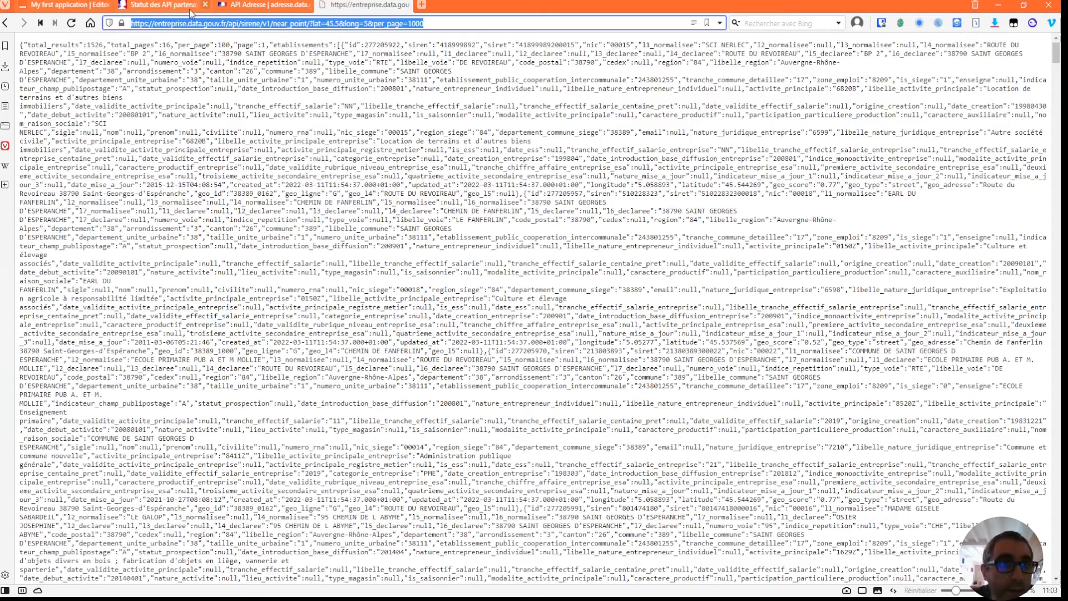
left_click(62, 5)
left_click(356, 156)
left_click_drag(358, 157, 300, 155)
type("45.5")
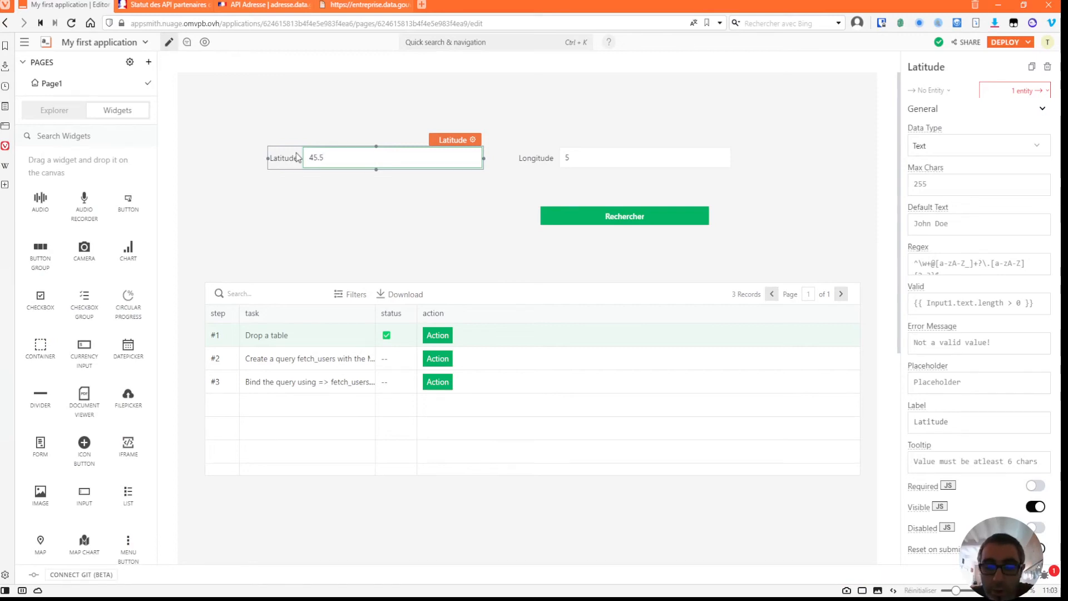
left_click_drag(391, 159, 372, 221)
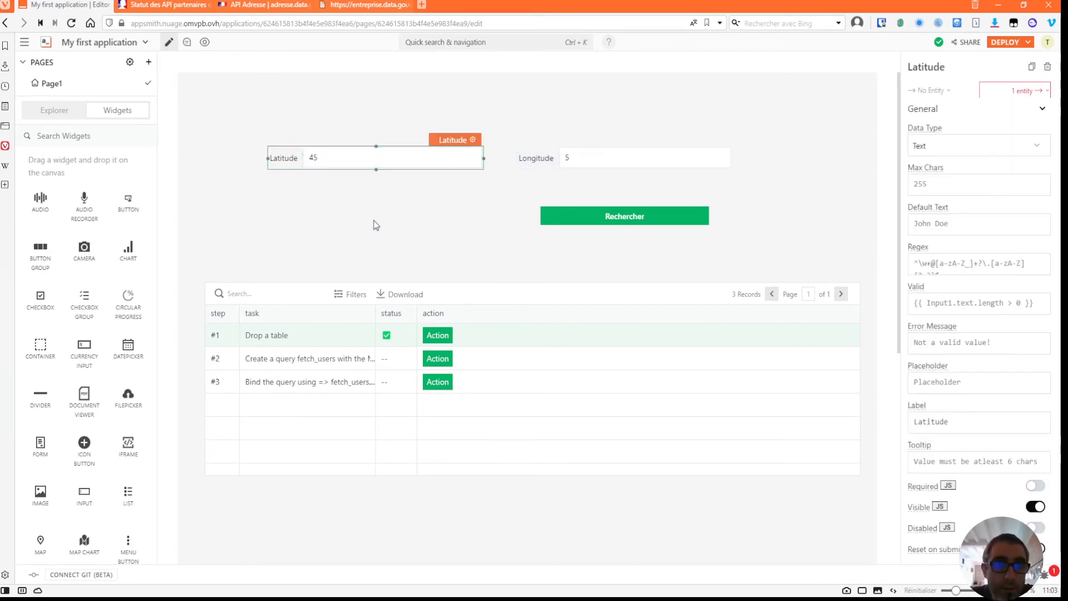
Rerun the Api1 query with the updated latitude and review its response body and query parameters
left_click(52, 111)
left_click(67, 294)
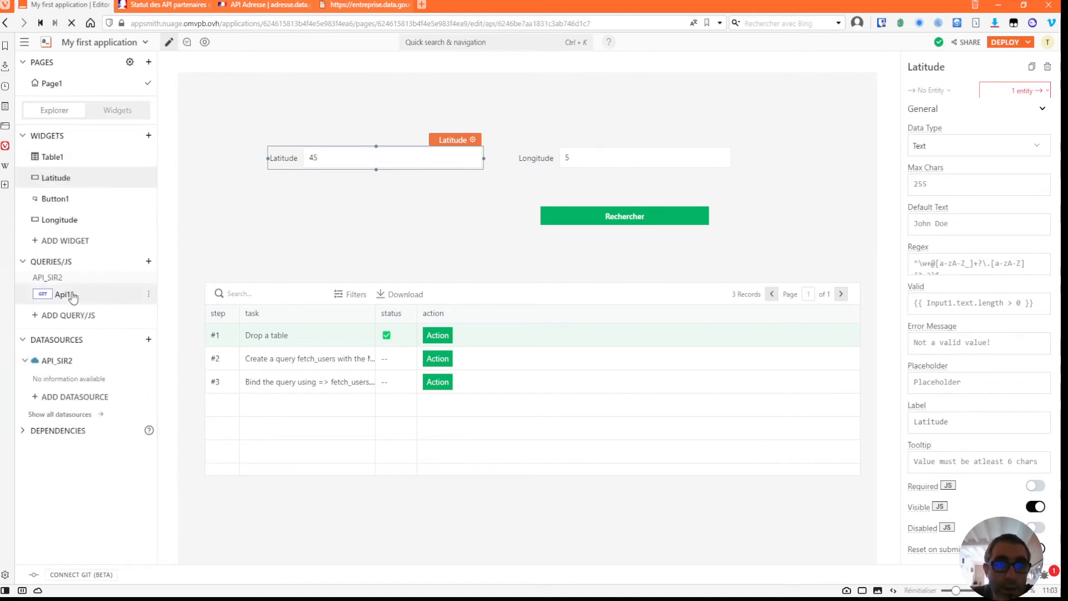
left_click(1028, 89)
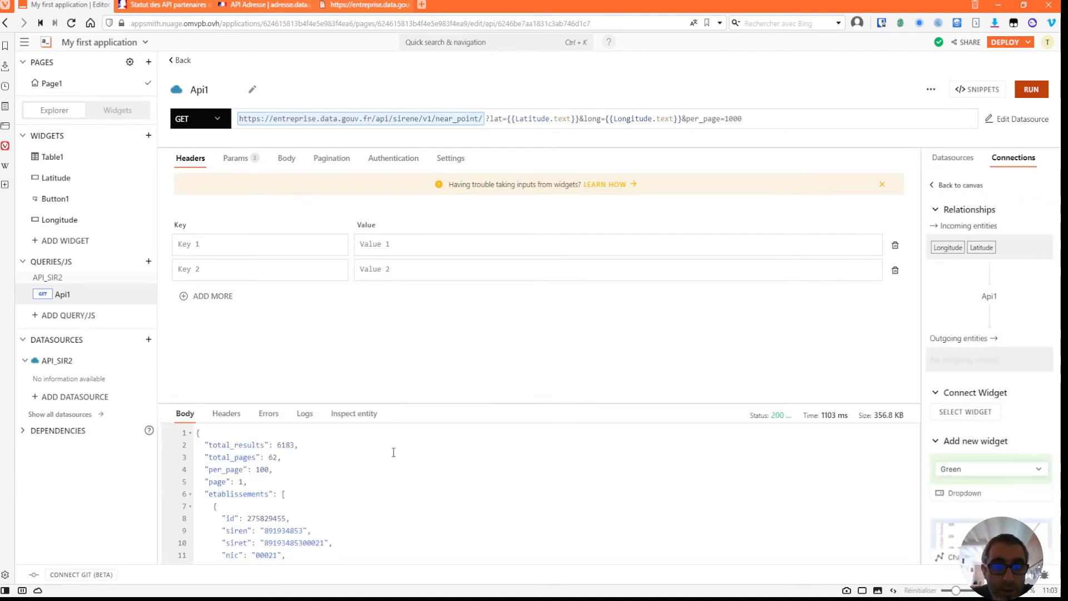
scroll(393, 450, "down", 1)
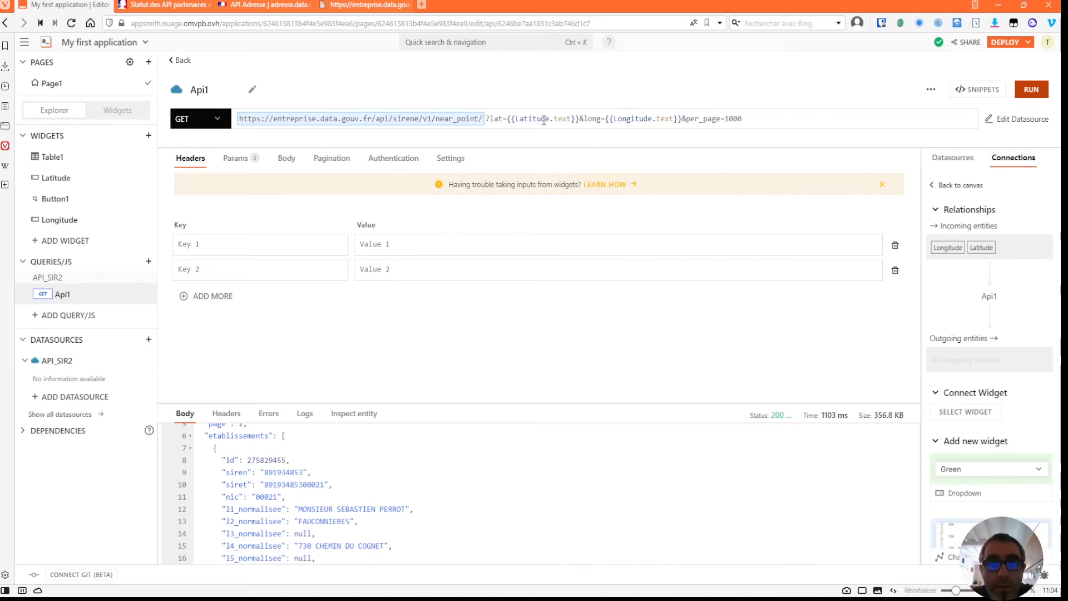
left_click(239, 164)
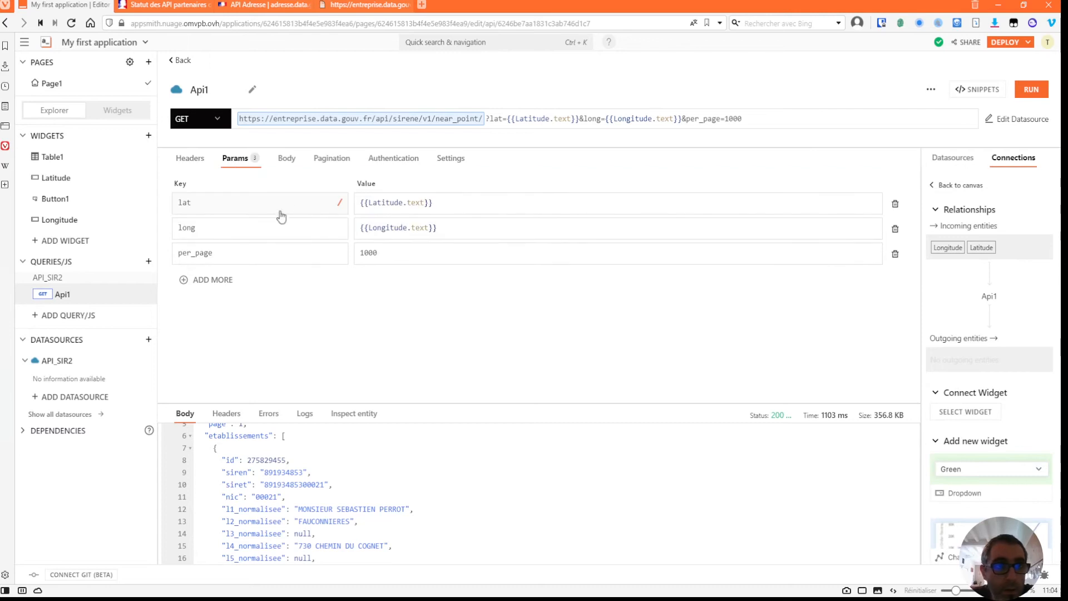
Set the Rechercher button's onClick event to execute the Api1 query
left_click(117, 110)
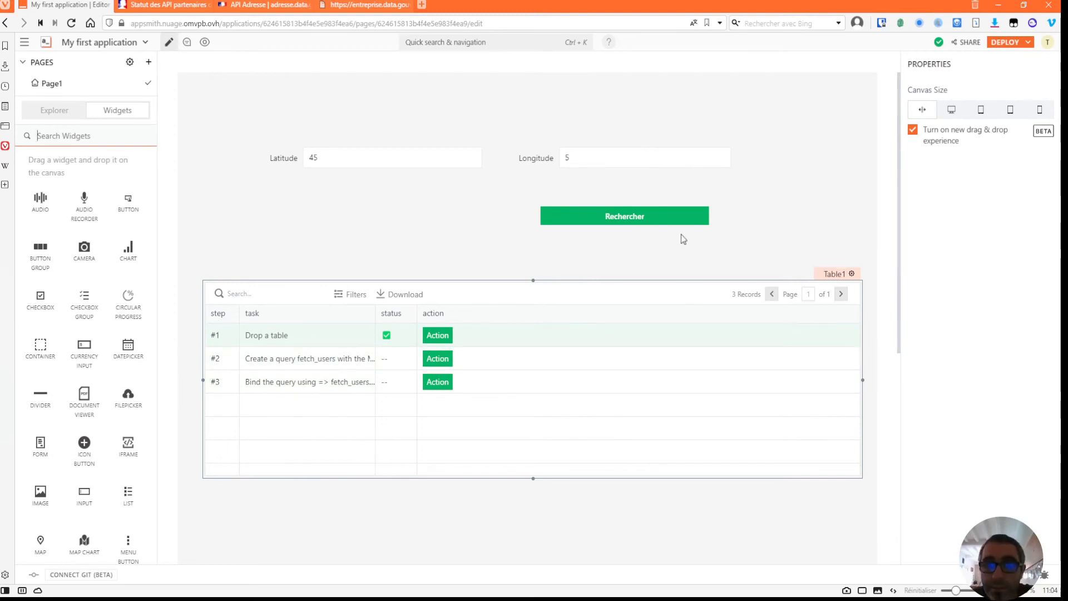
left_click(642, 220)
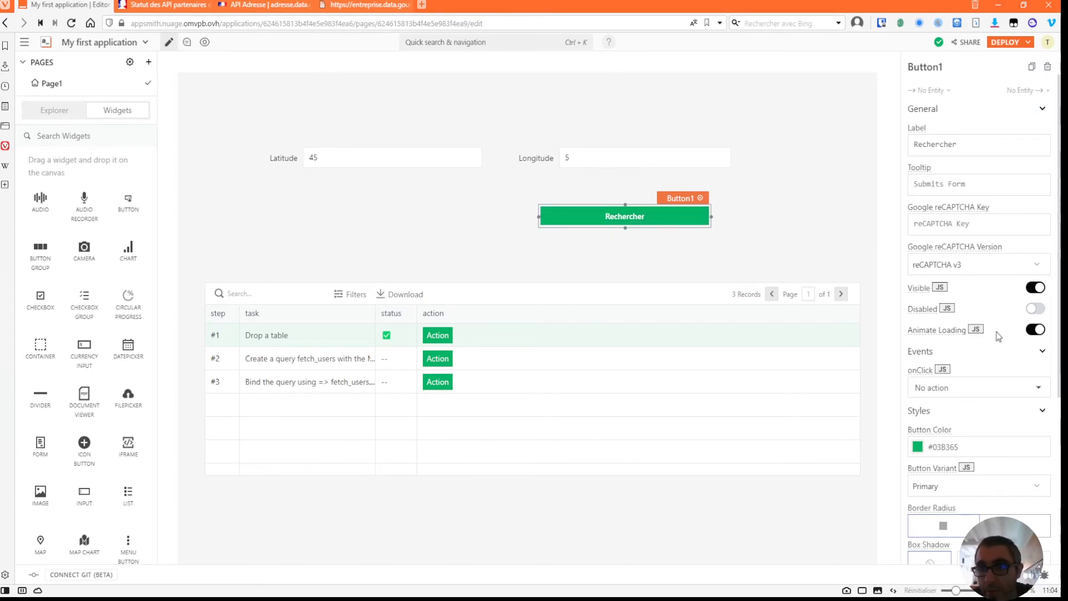
mouse_move(921, 375)
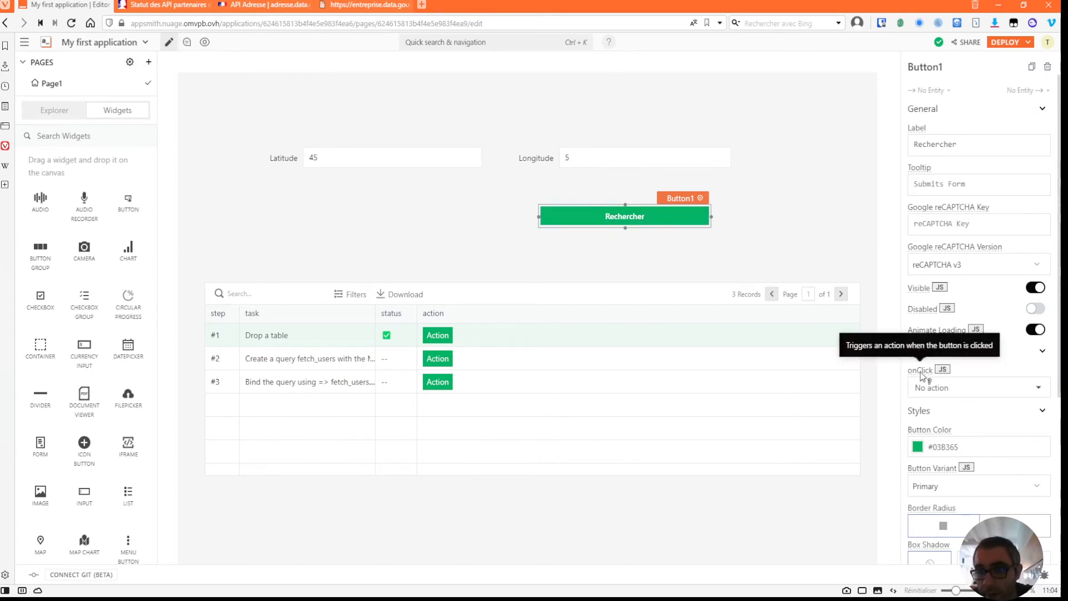
left_click(977, 388)
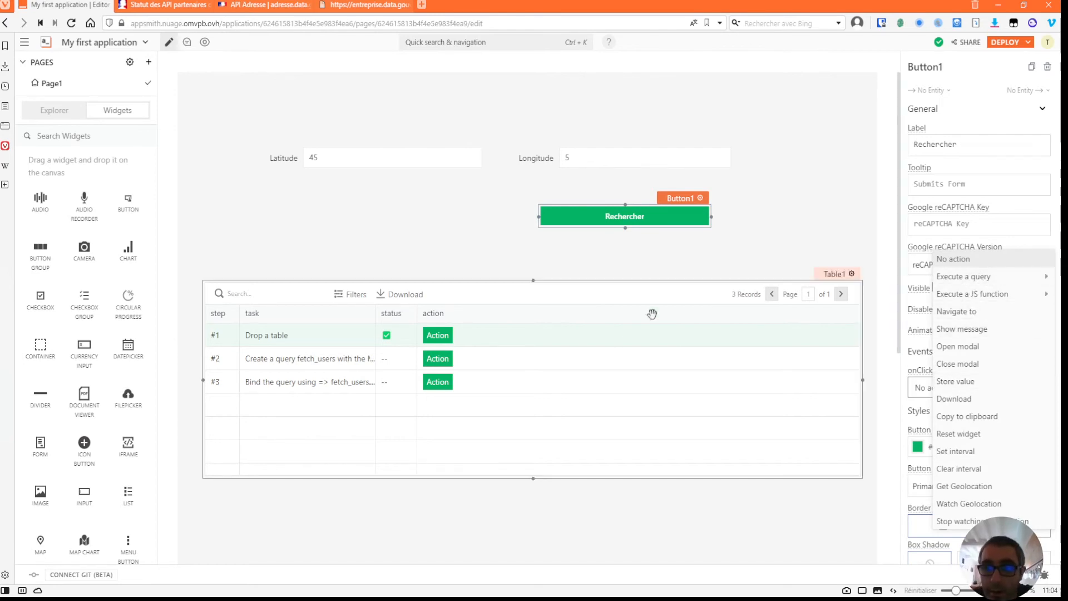
left_click(49, 112)
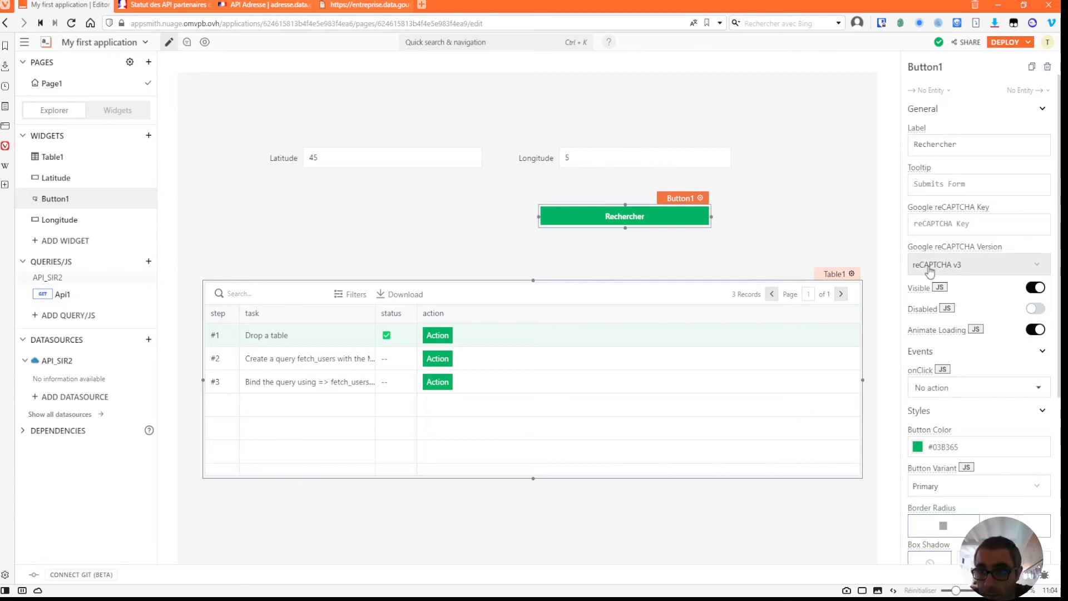
left_click(954, 389)
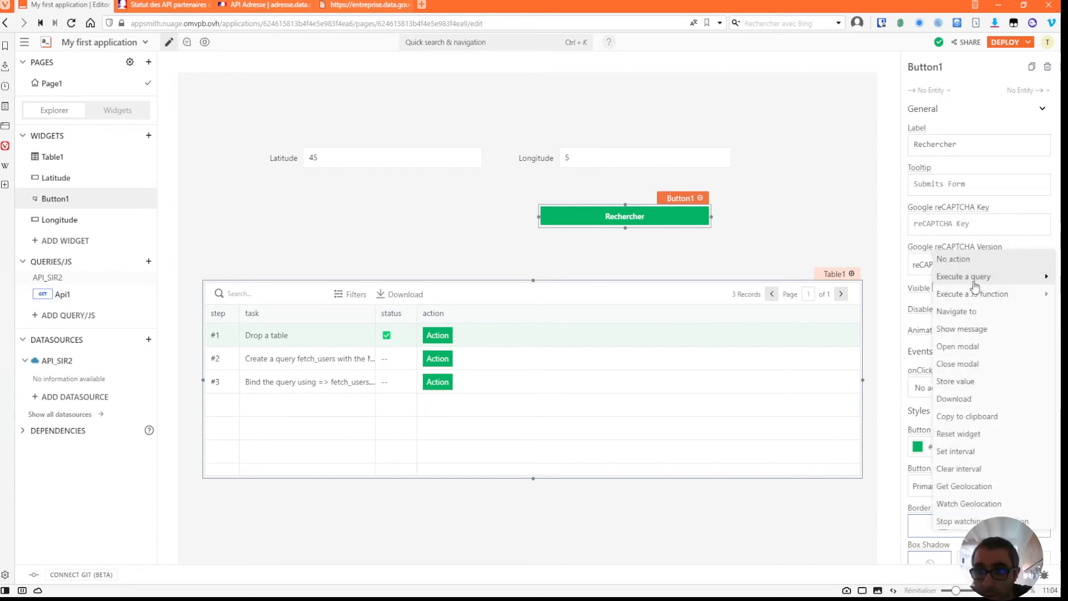
mouse_move(974, 280)
left_click(833, 298)
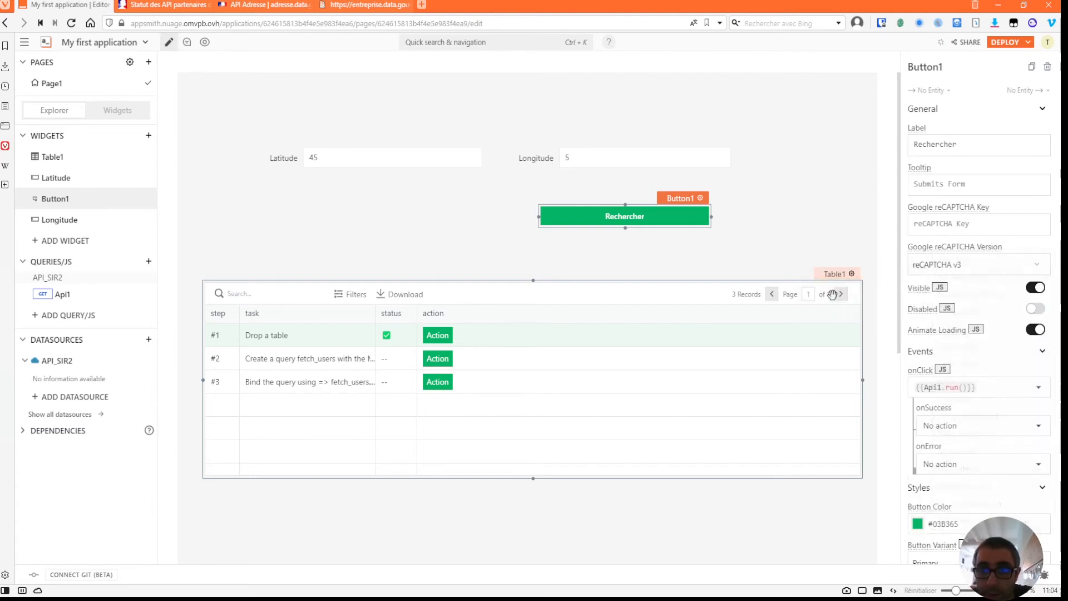
left_click(597, 214)
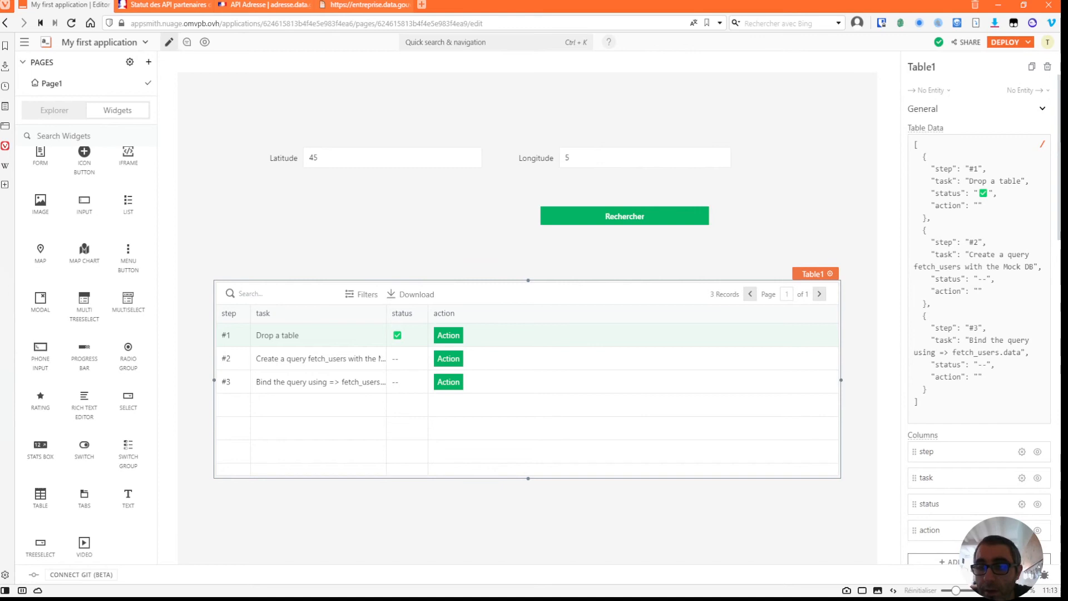
Connect the Api1 query to the existing Table1 widget so its data binds to {{Api1.data}}
scroll(979, 317, "down", 2)
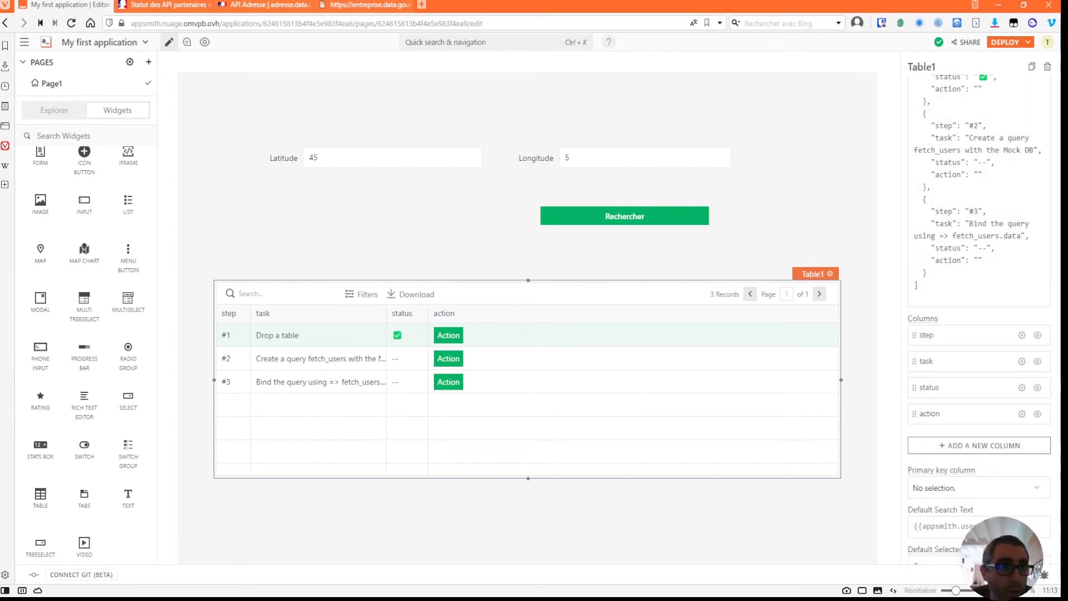
left_click(54, 110)
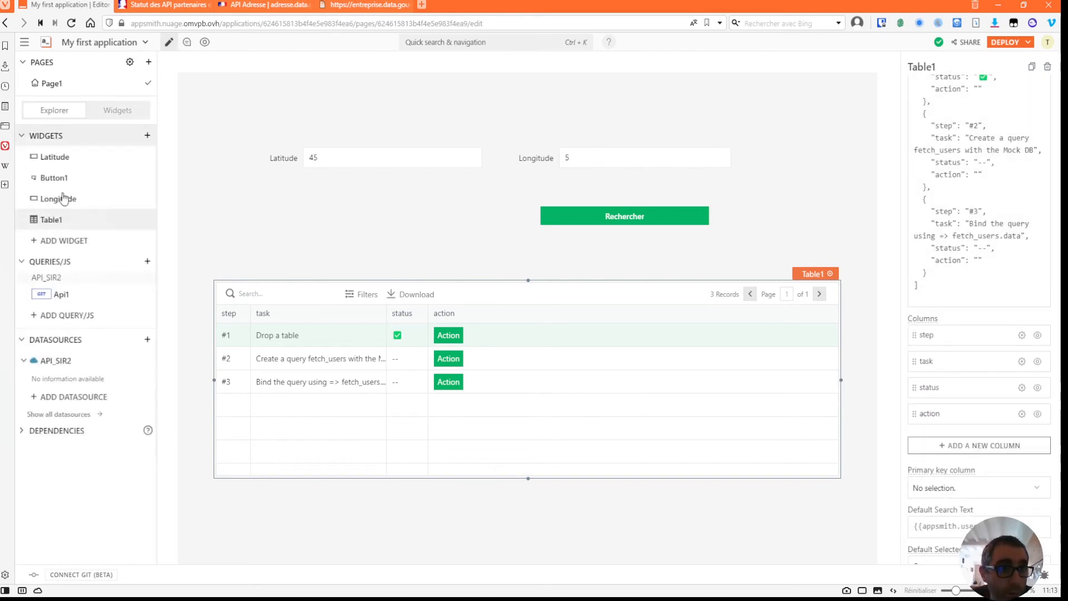
left_click(89, 297)
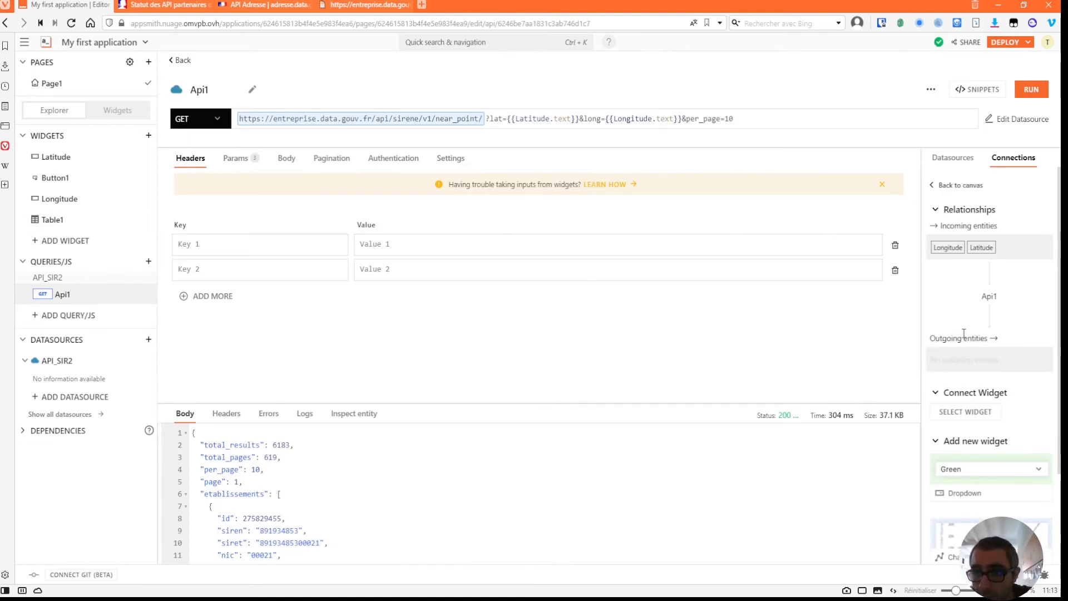
scroll(965, 333, "down", 1)
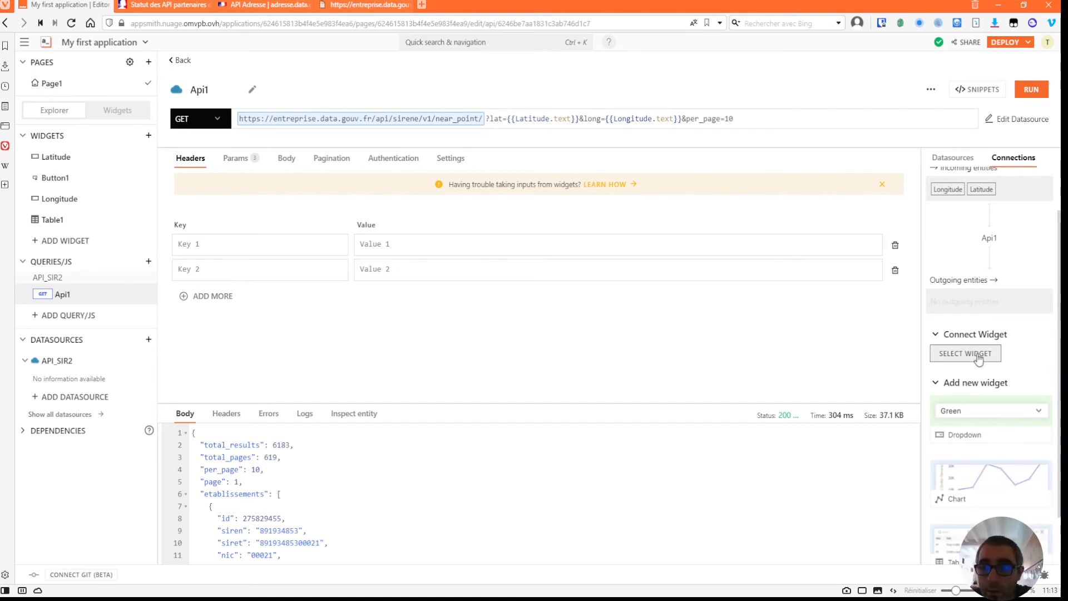
left_click(978, 359)
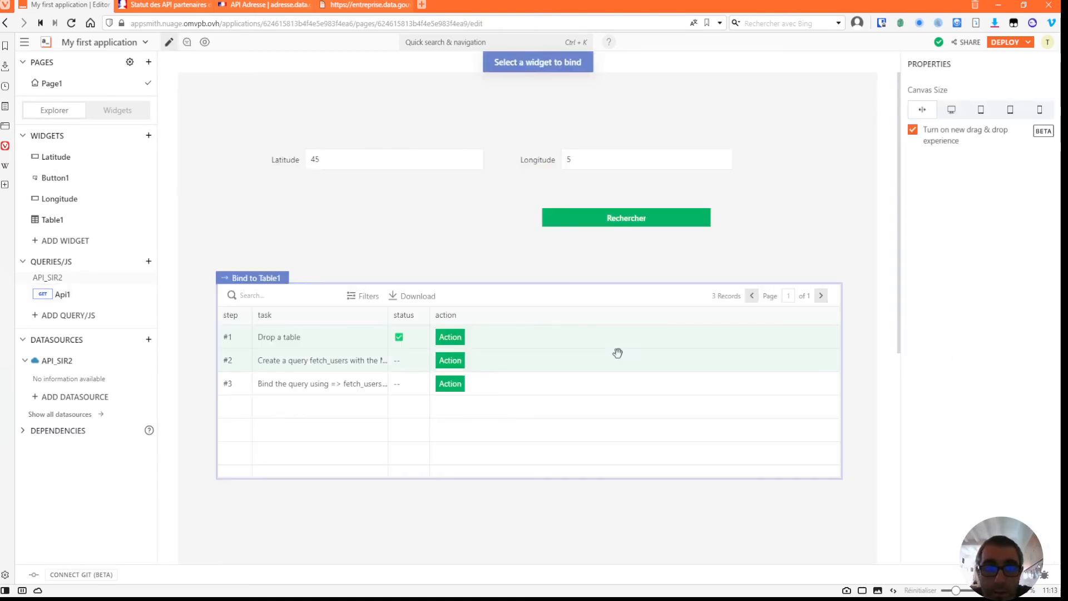
left_click(250, 278)
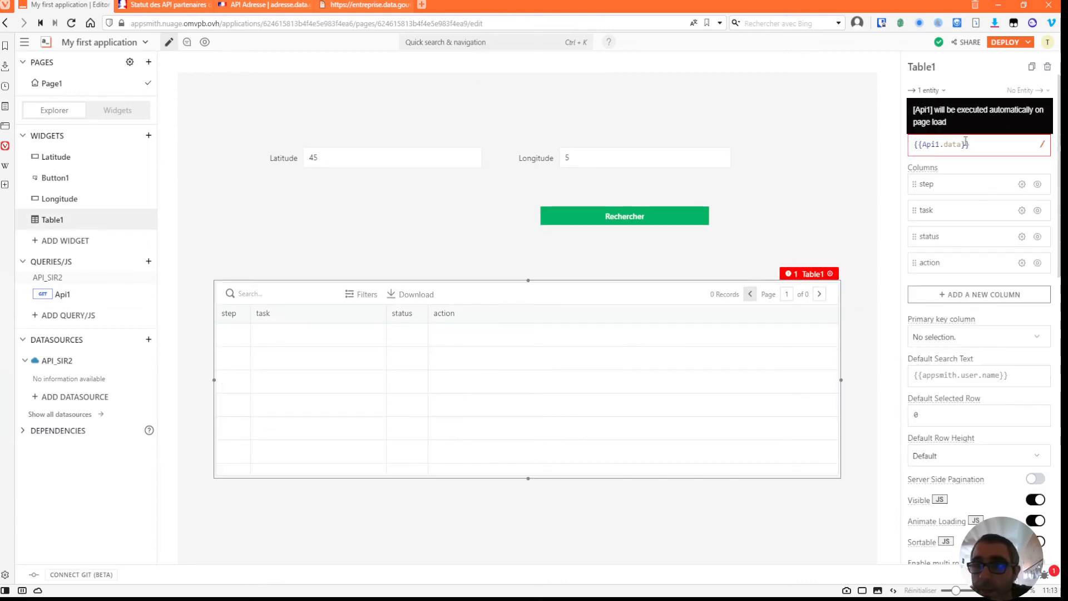
Check the structure expected for Table1's data and change its binding to {{Api1.data.etablissements}}
left_click(985, 148)
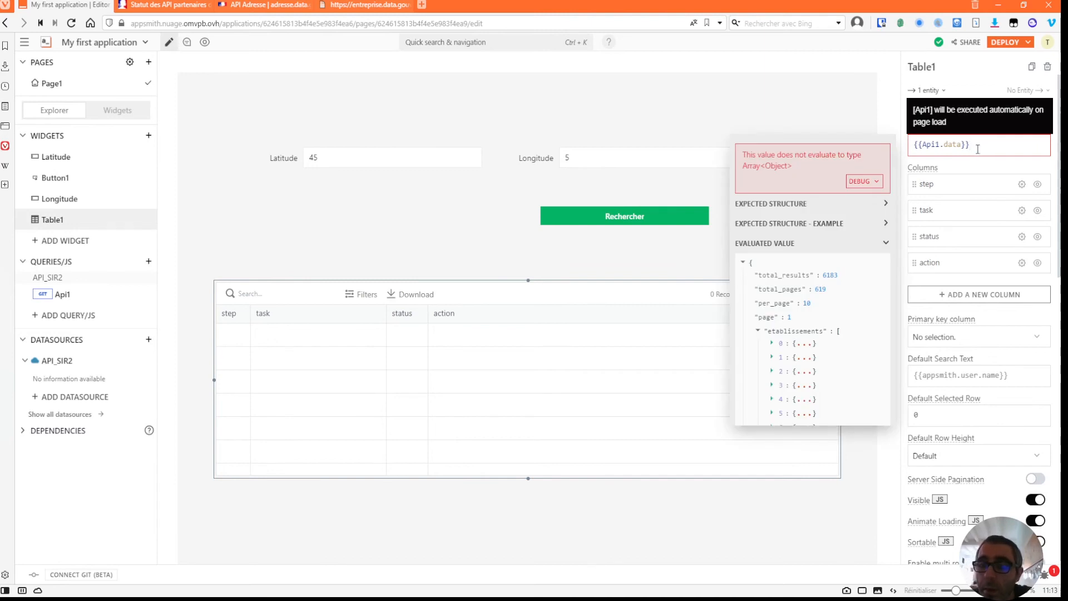
left_click(779, 207)
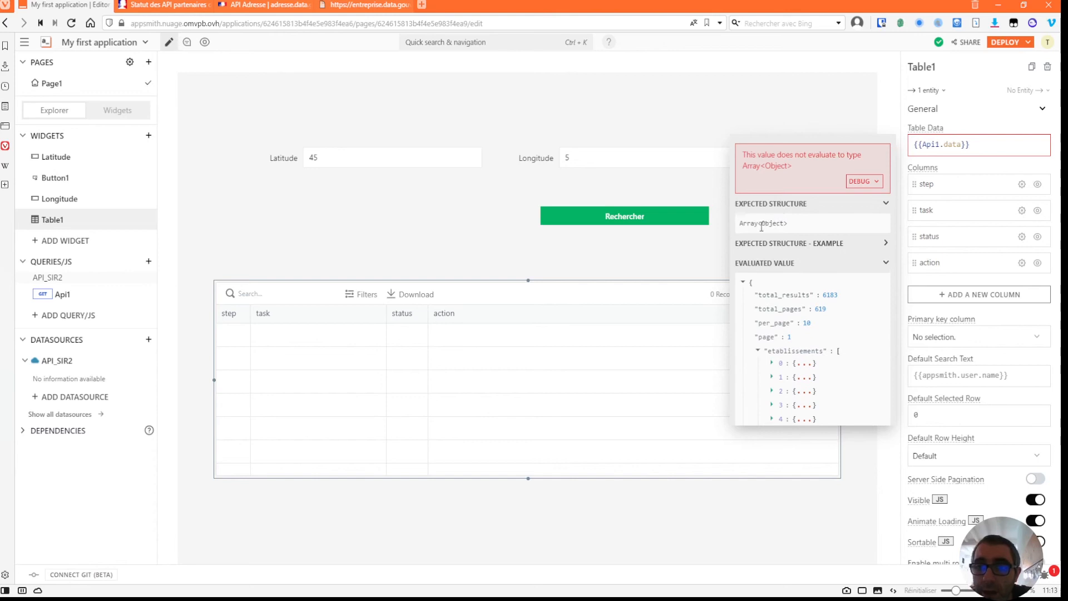
left_click(775, 204)
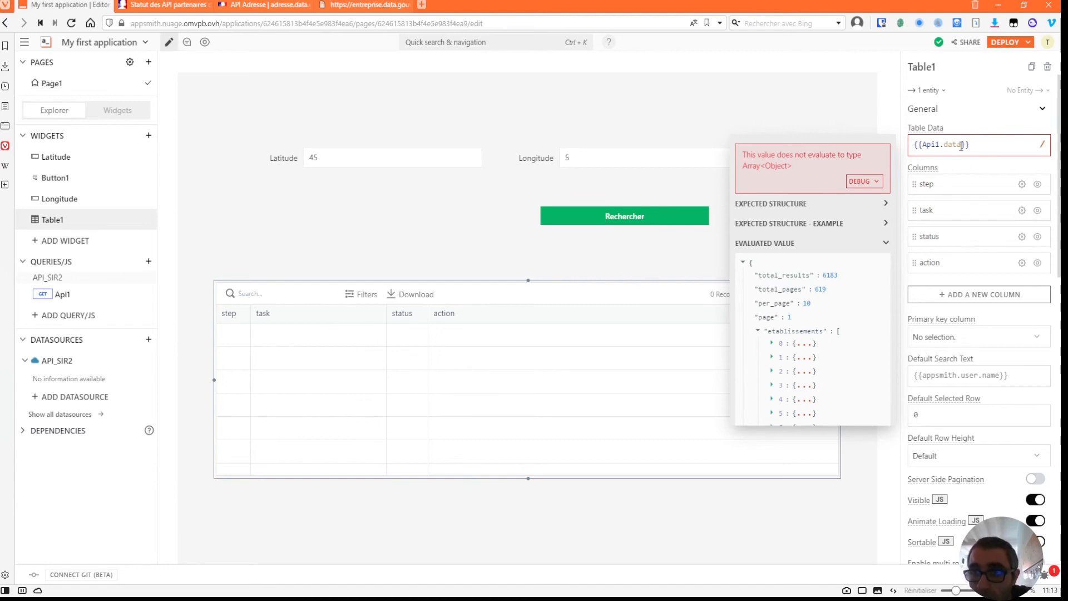
type(".et")
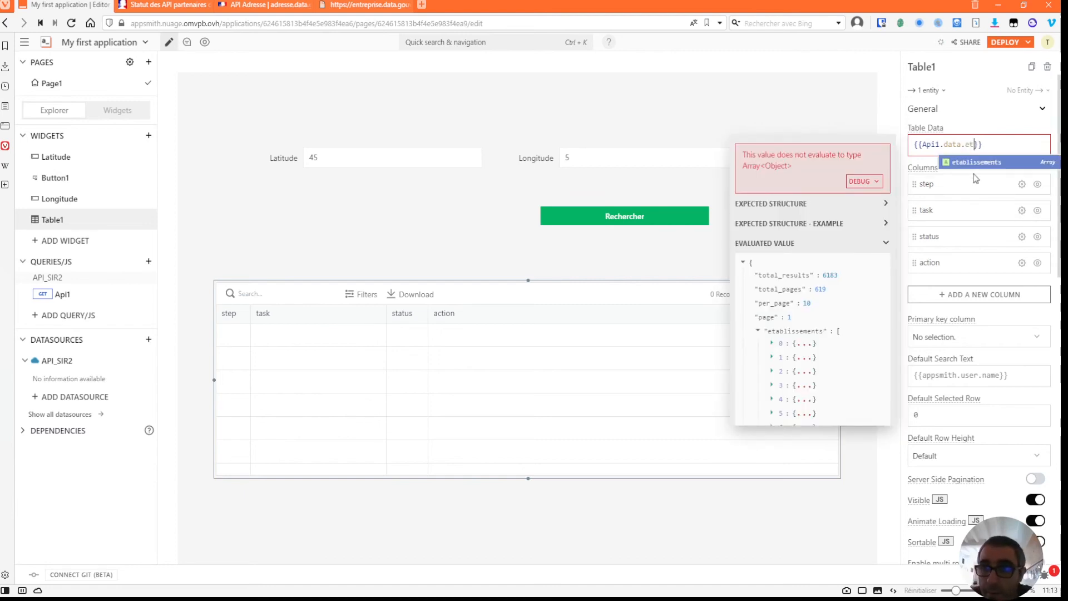
left_click(974, 164)
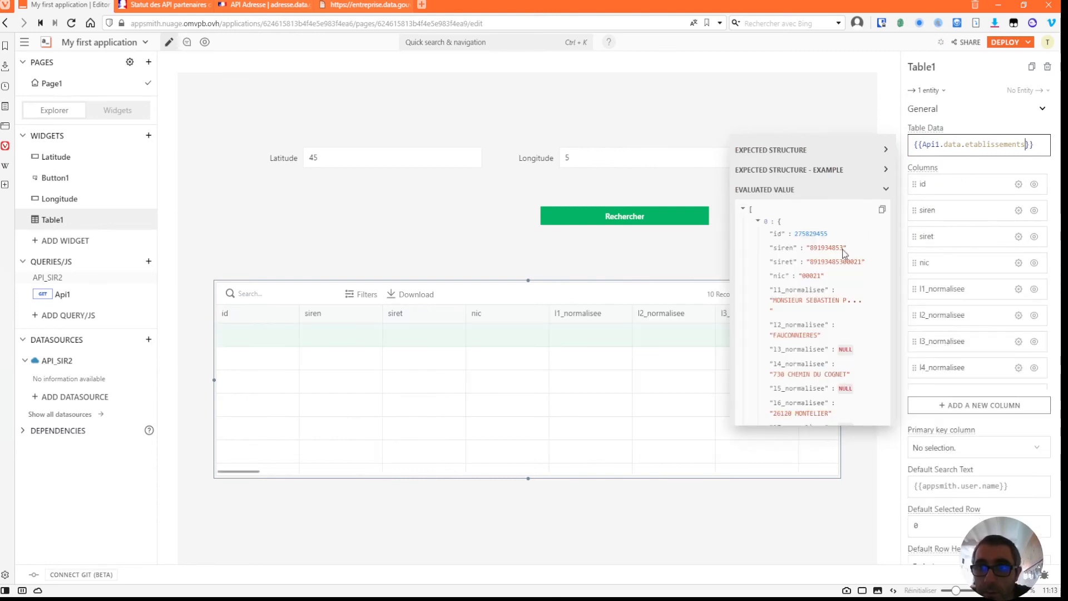
left_click(666, 252)
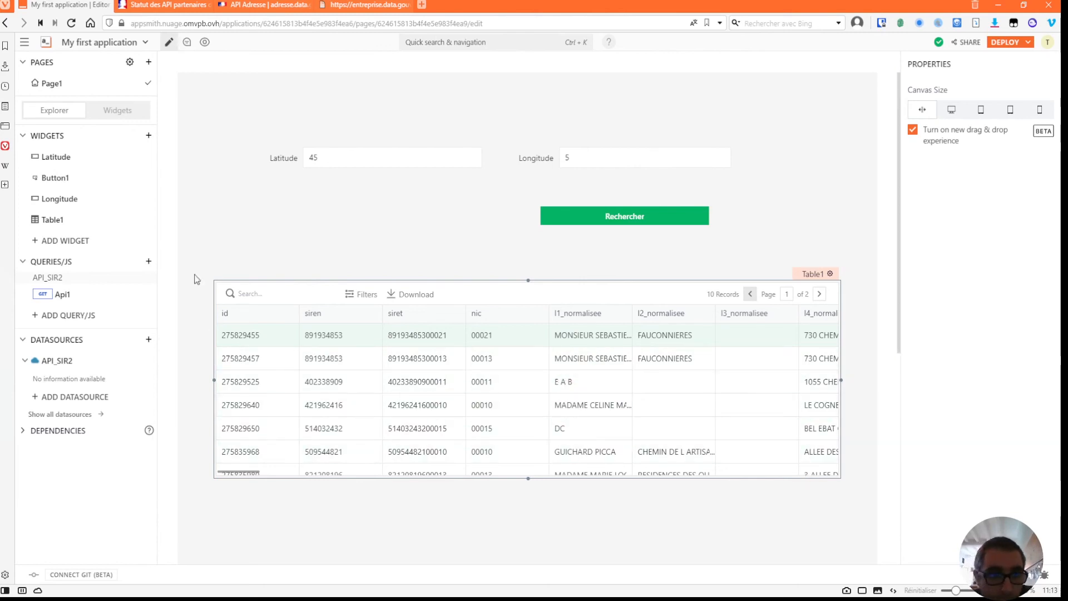
left_click(627, 289)
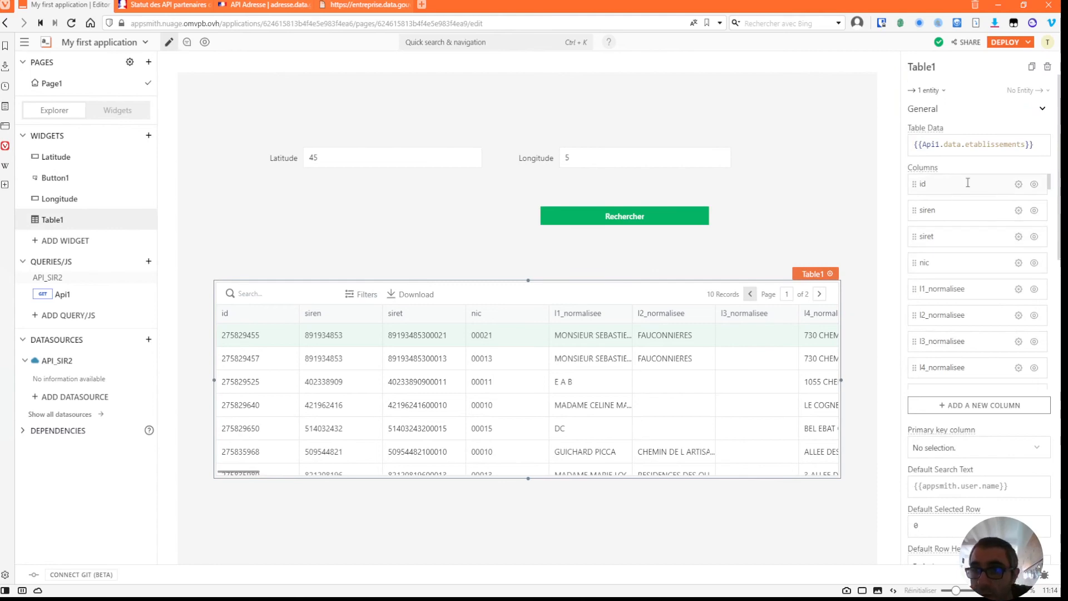
Hide the id, siren, nic and l1_normalisee columns of Table1, keeping siret visible, and check the remaining columns
left_click(1033, 185)
left_click(1034, 211)
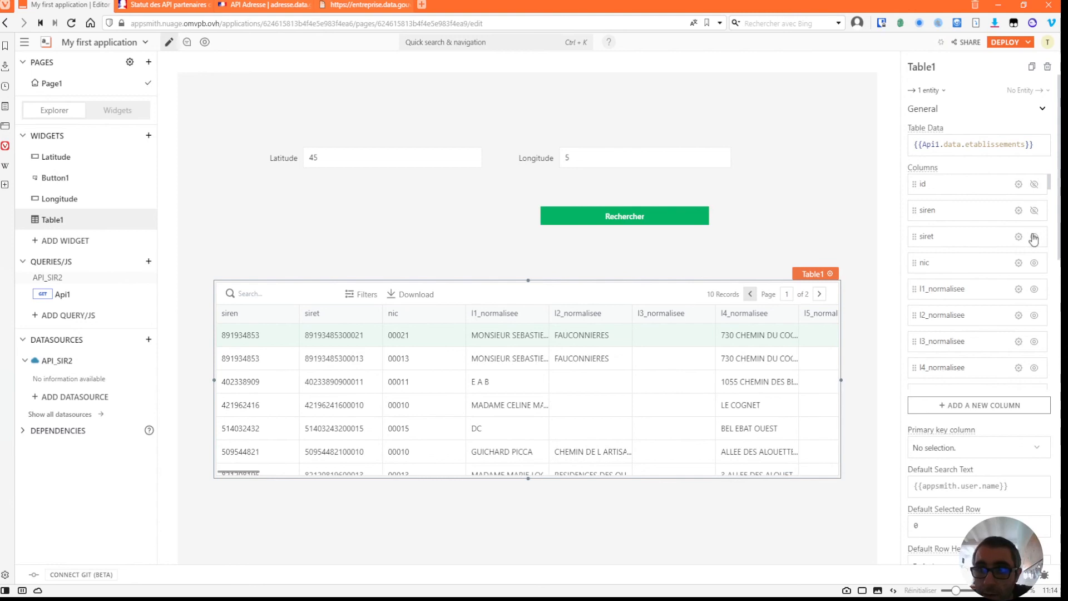
left_click(1034, 265)
left_click(1035, 288)
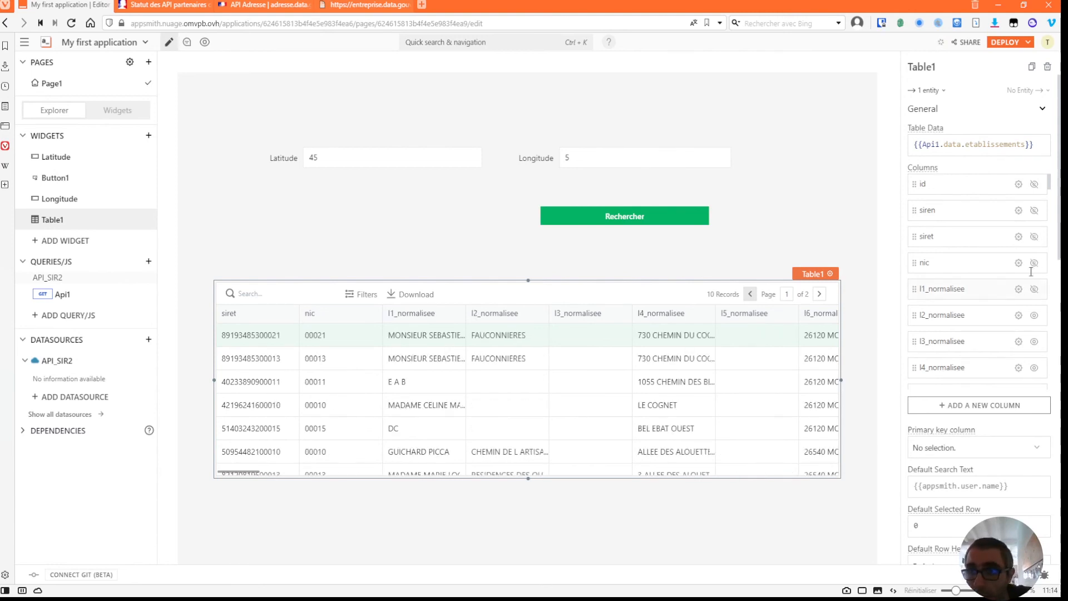
left_click(1035, 238)
mouse_move(1053, 192)
left_mouse_down()
mouse_move(1051, 225)
mouse_move(1041, 185)
left_mouse_up()
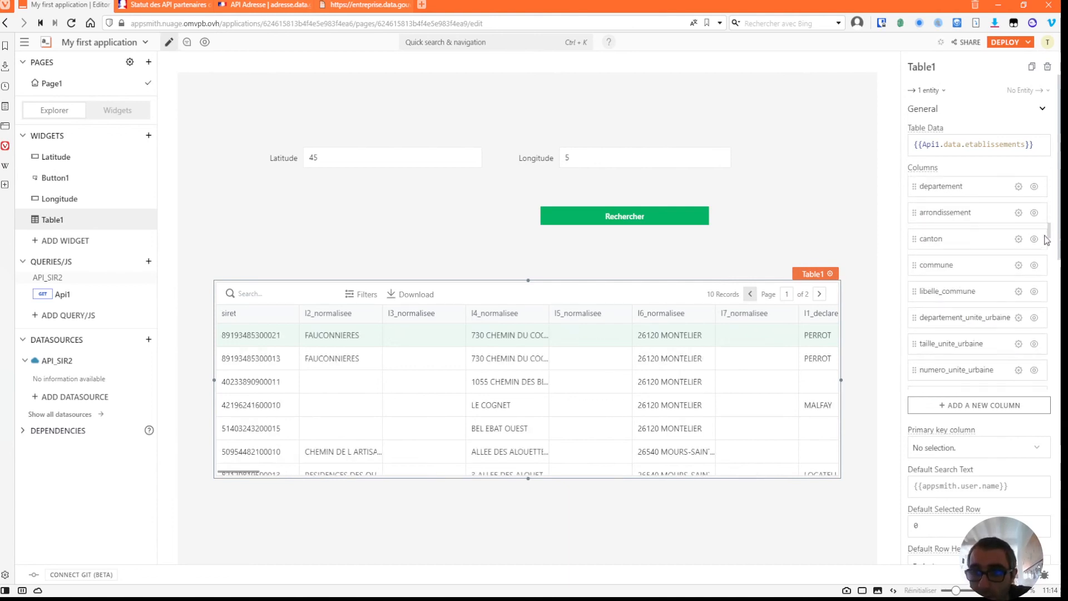
Search Table1 for the fourth establishment's address line, check the available filter options, and clear the search text
left_click(289, 285)
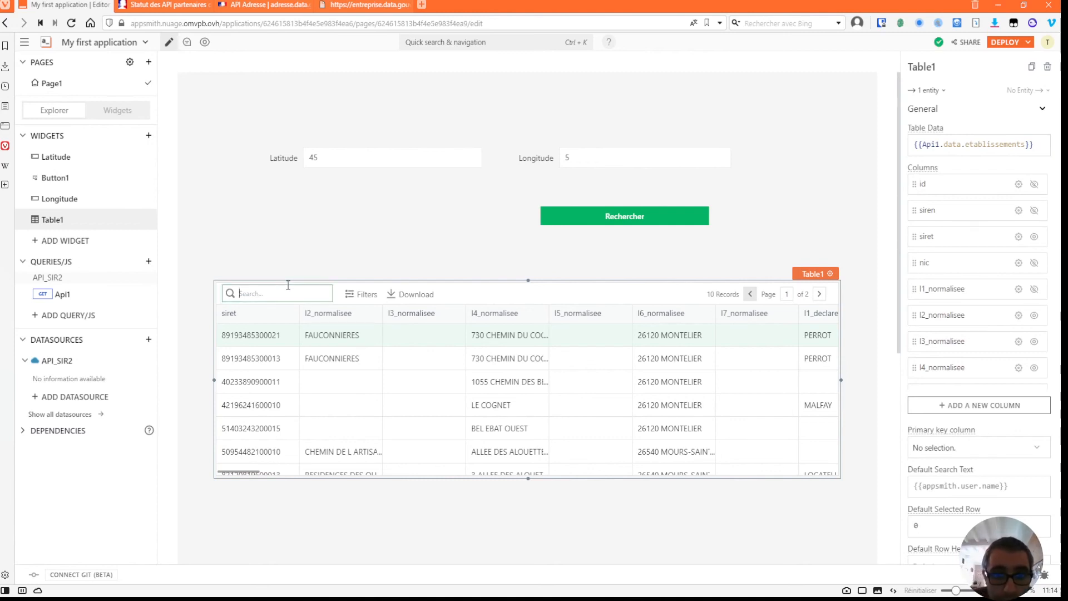
type("LE COGNET")
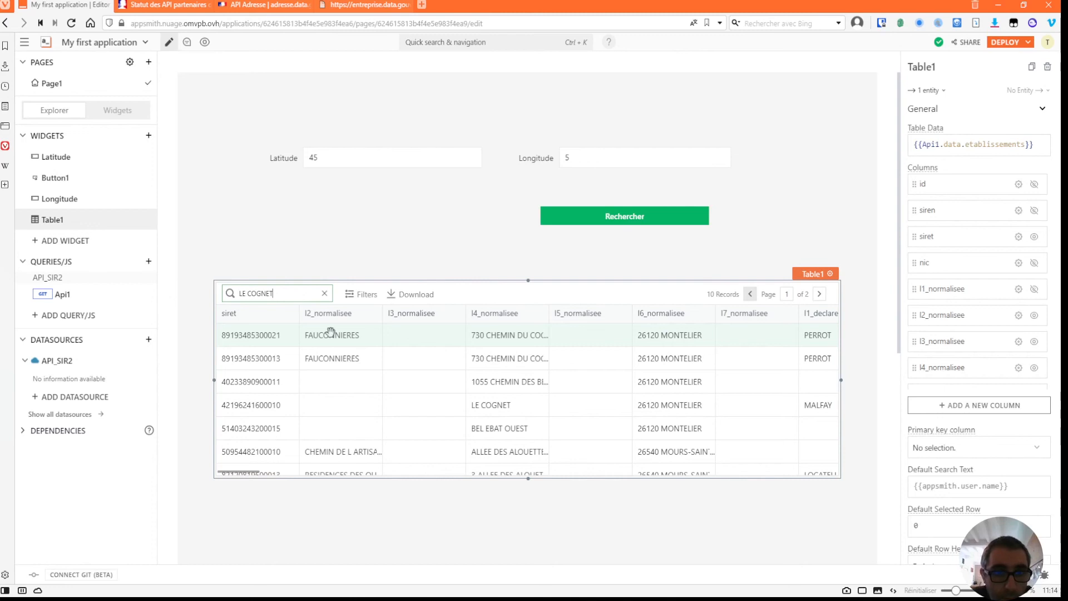
left_click(284, 341)
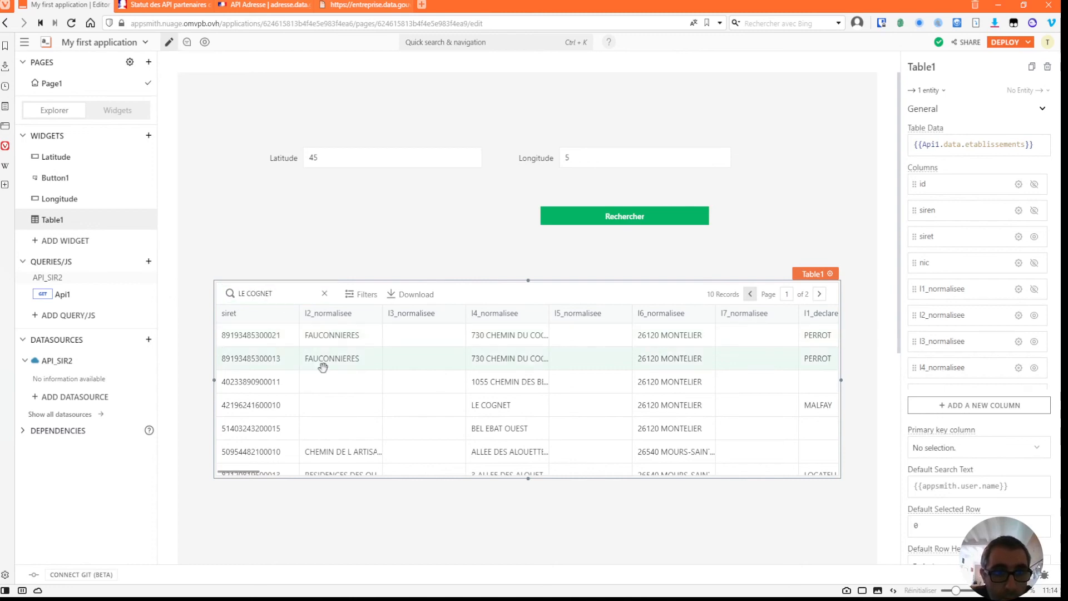
left_click(507, 339)
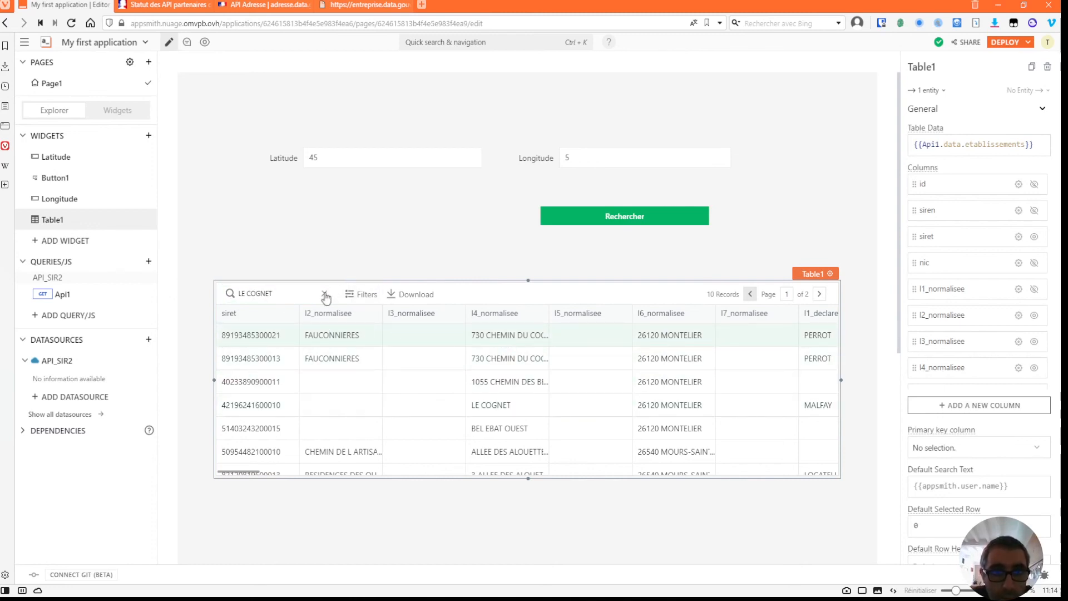
left_click(366, 298)
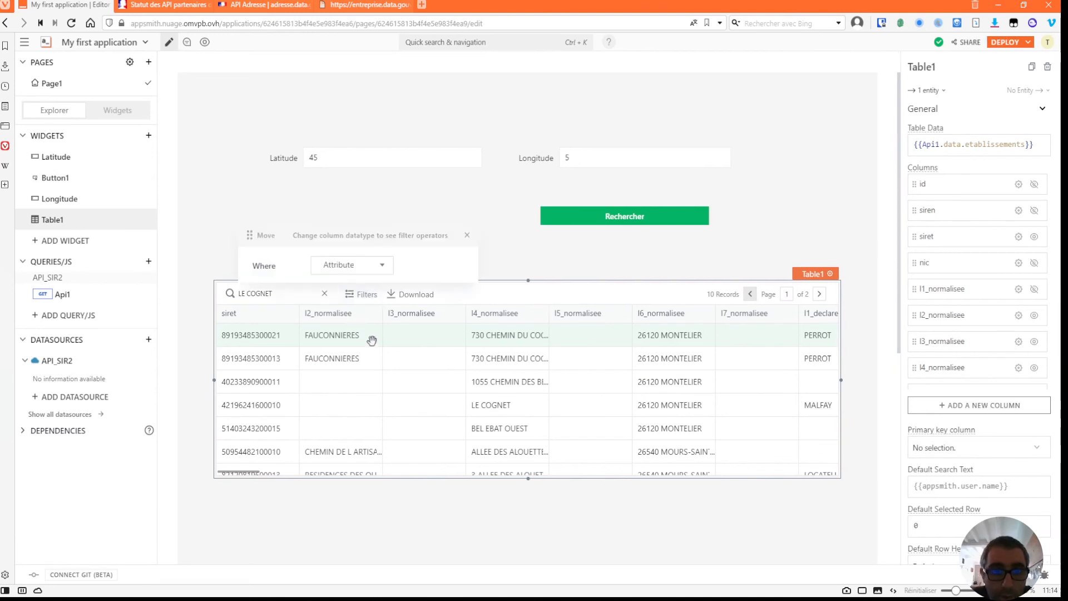
left_click(467, 236)
left_click(281, 290)
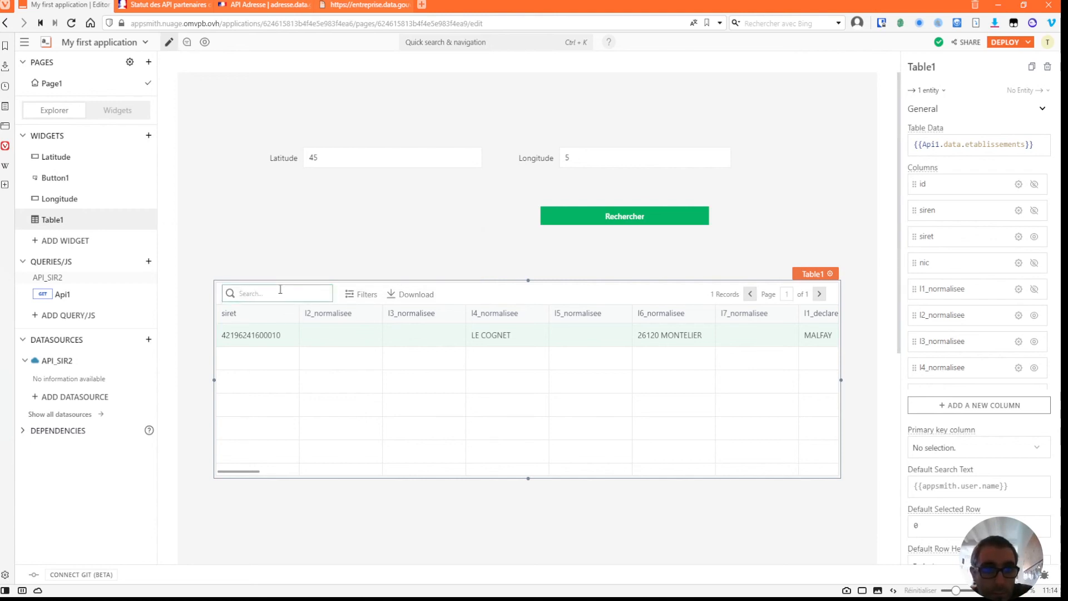
Set the Latitude input to 46 and run the Rechercher search to refresh Table1
left_click(349, 157)
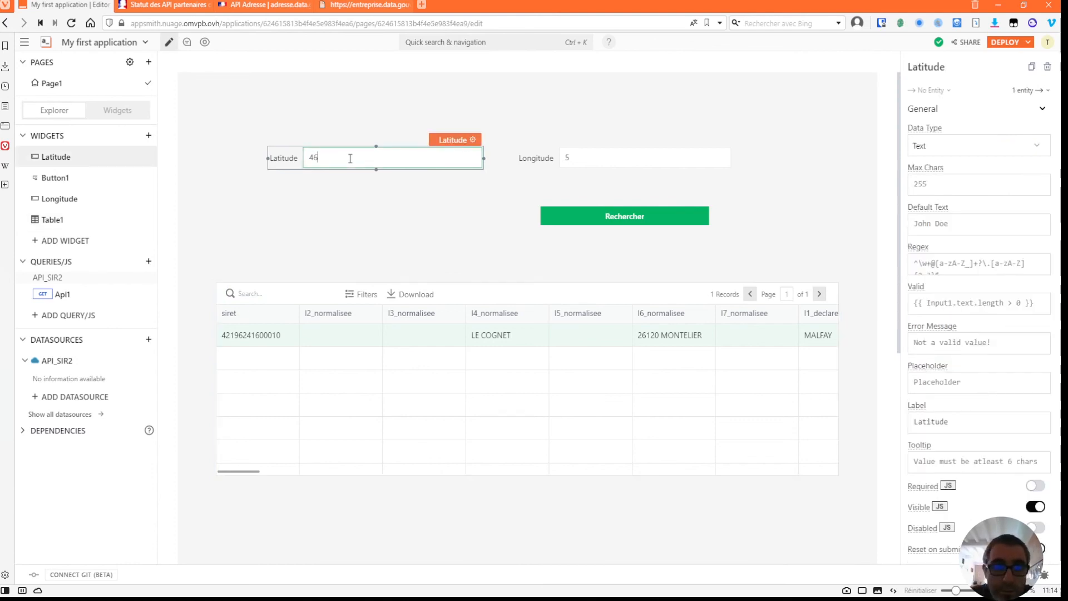
left_click(586, 222)
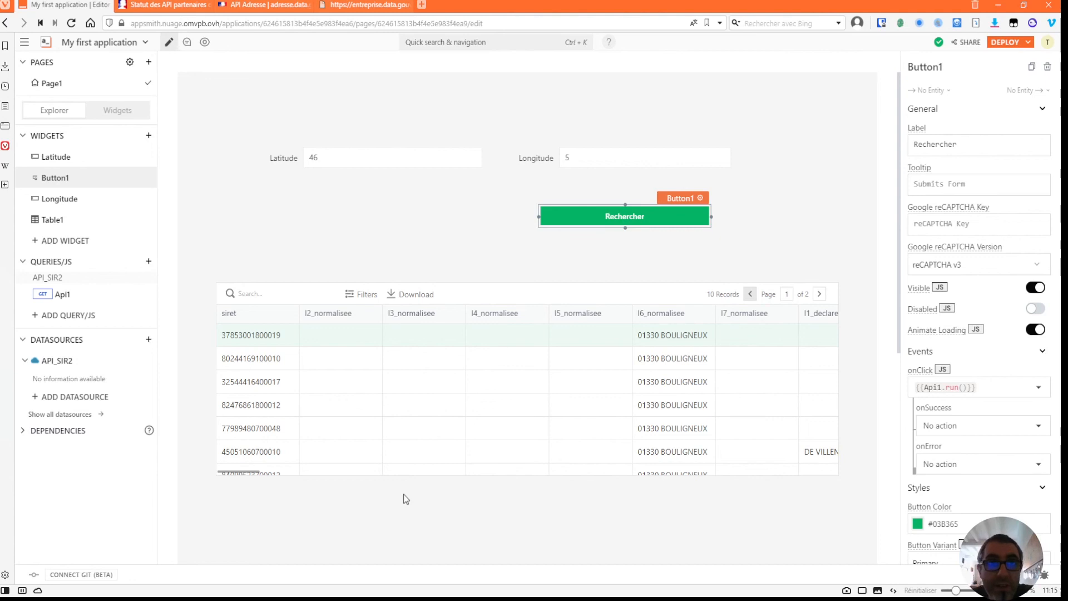
Deploy the application and run a search in the published version with latitude 45 and longitude 5
left_click(998, 44)
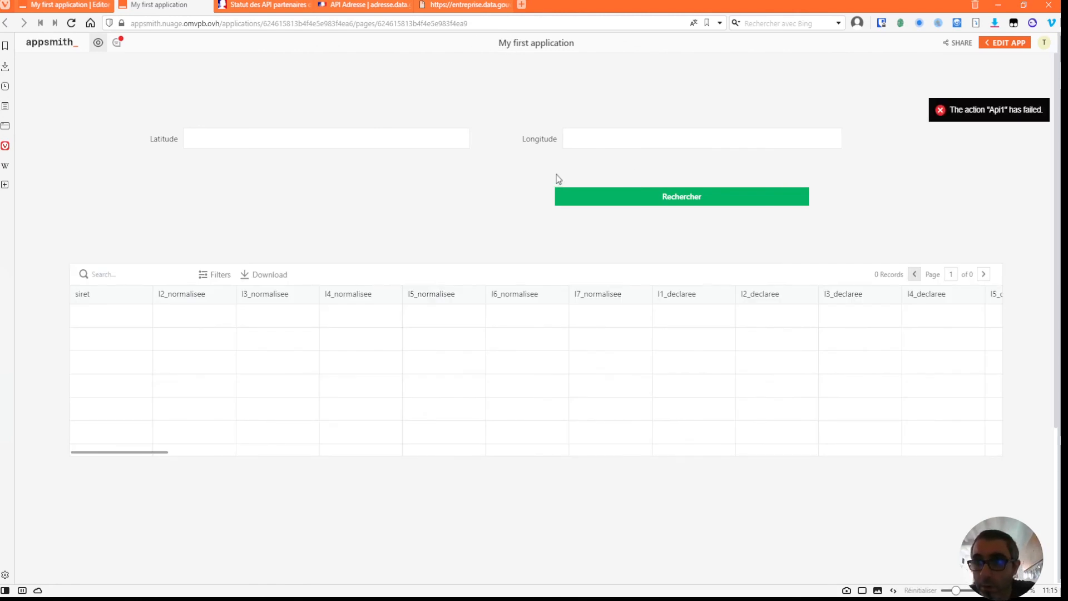
left_click(346, 134)
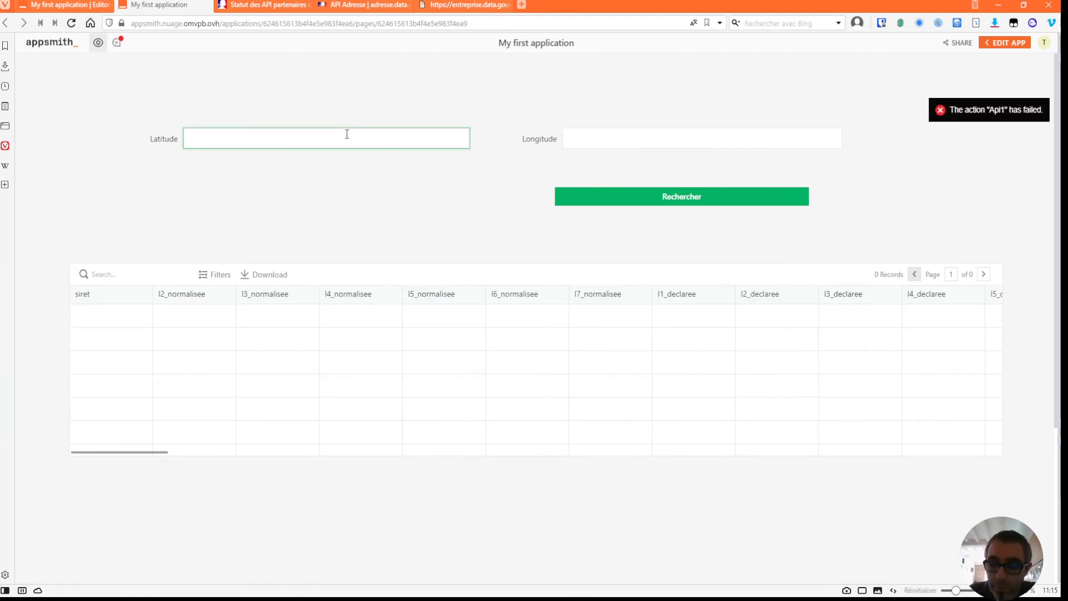
left_click(629, 138)
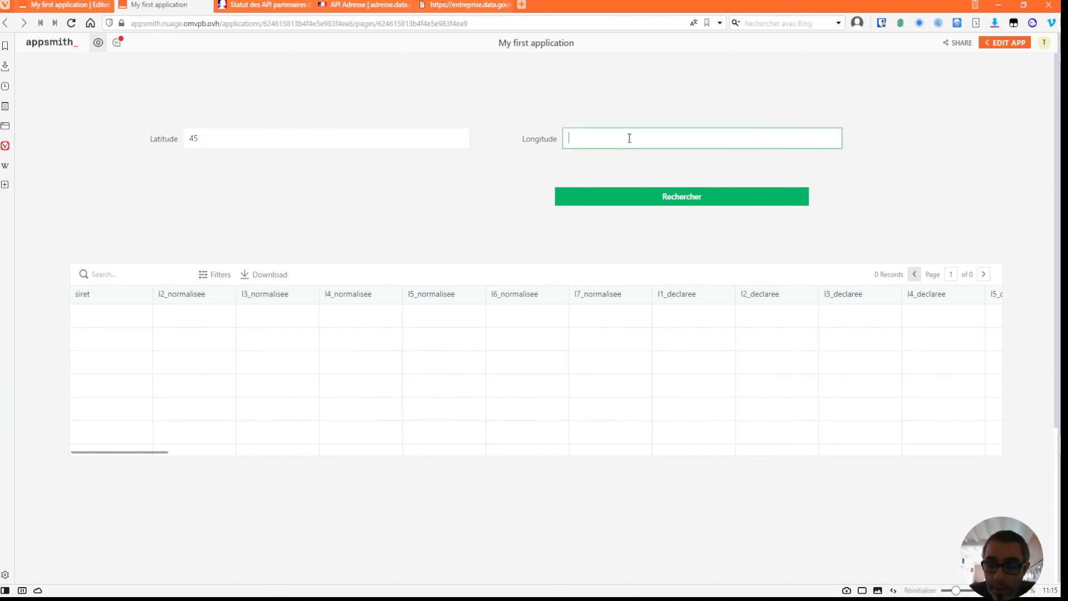
left_click(649, 198)
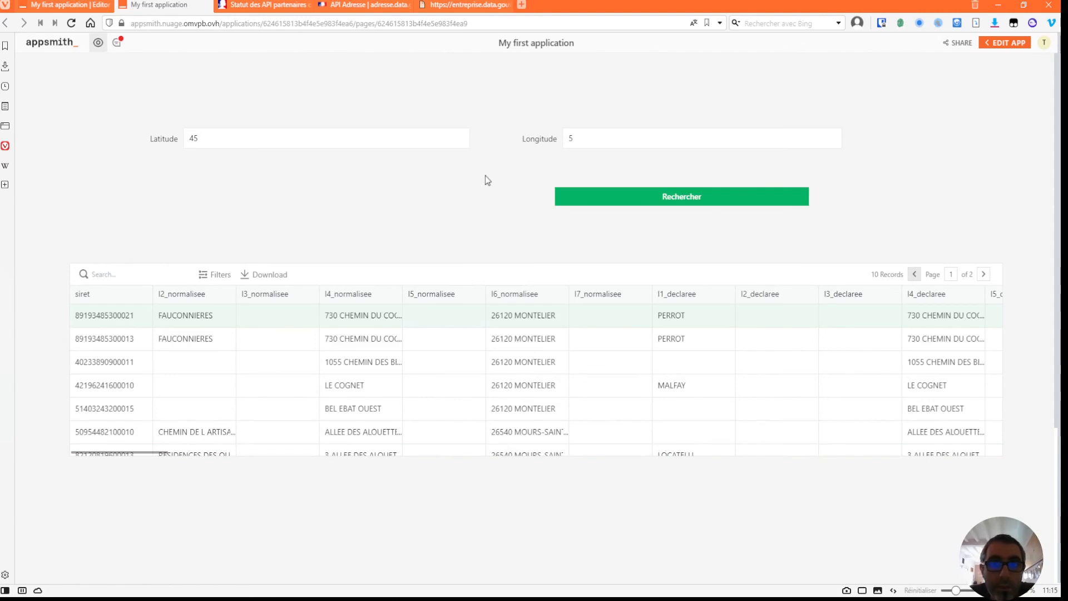
Check which download formats the published results table offers, without downloading anything
left_click(266, 275)
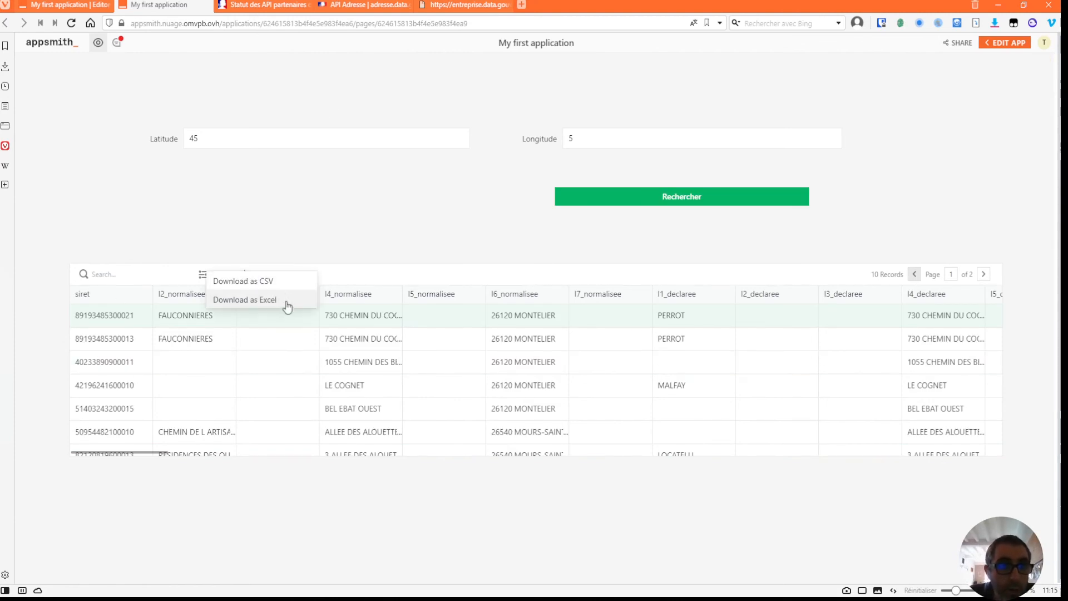
left_click(328, 221)
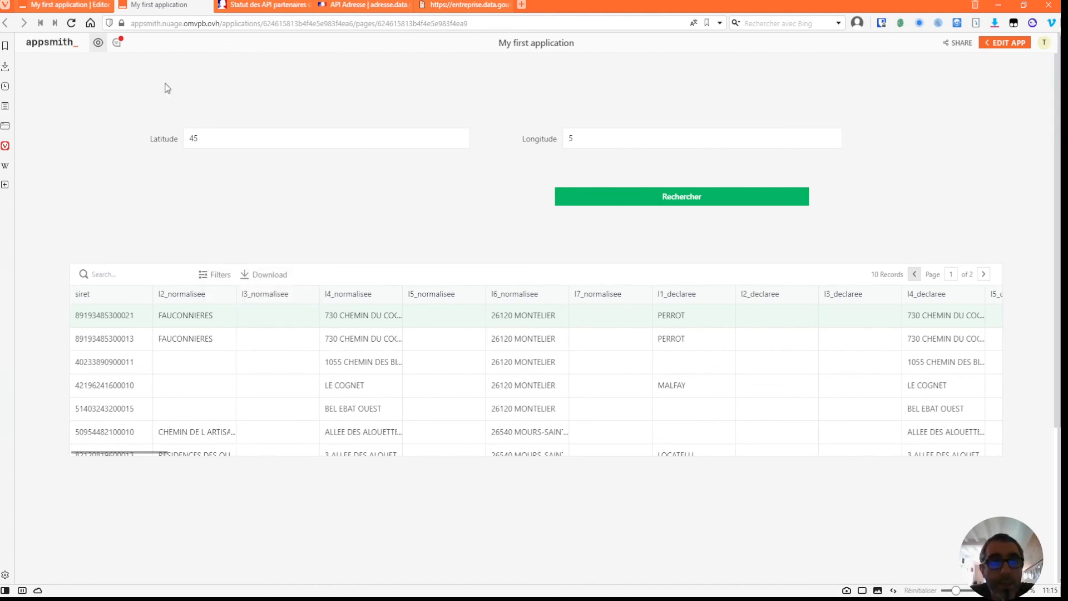